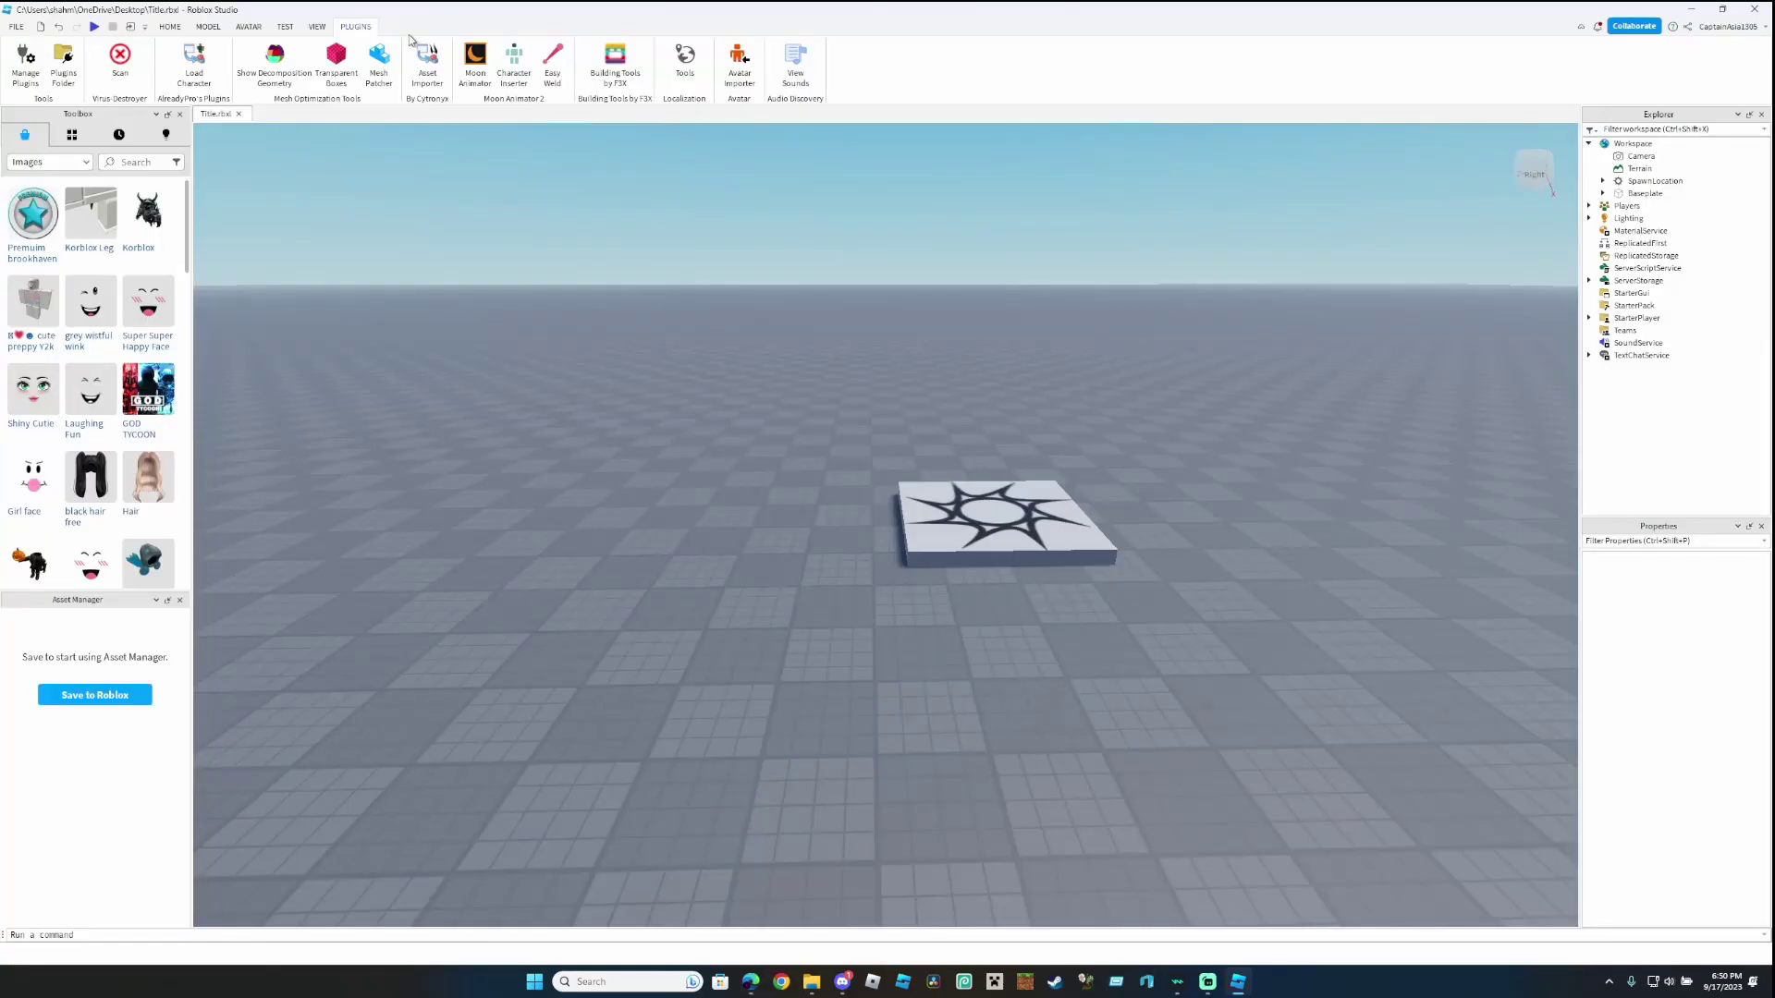
# Spawn an R6 character with the Load Character plugin, using the account's own username.
pyautogui.click(194, 63)
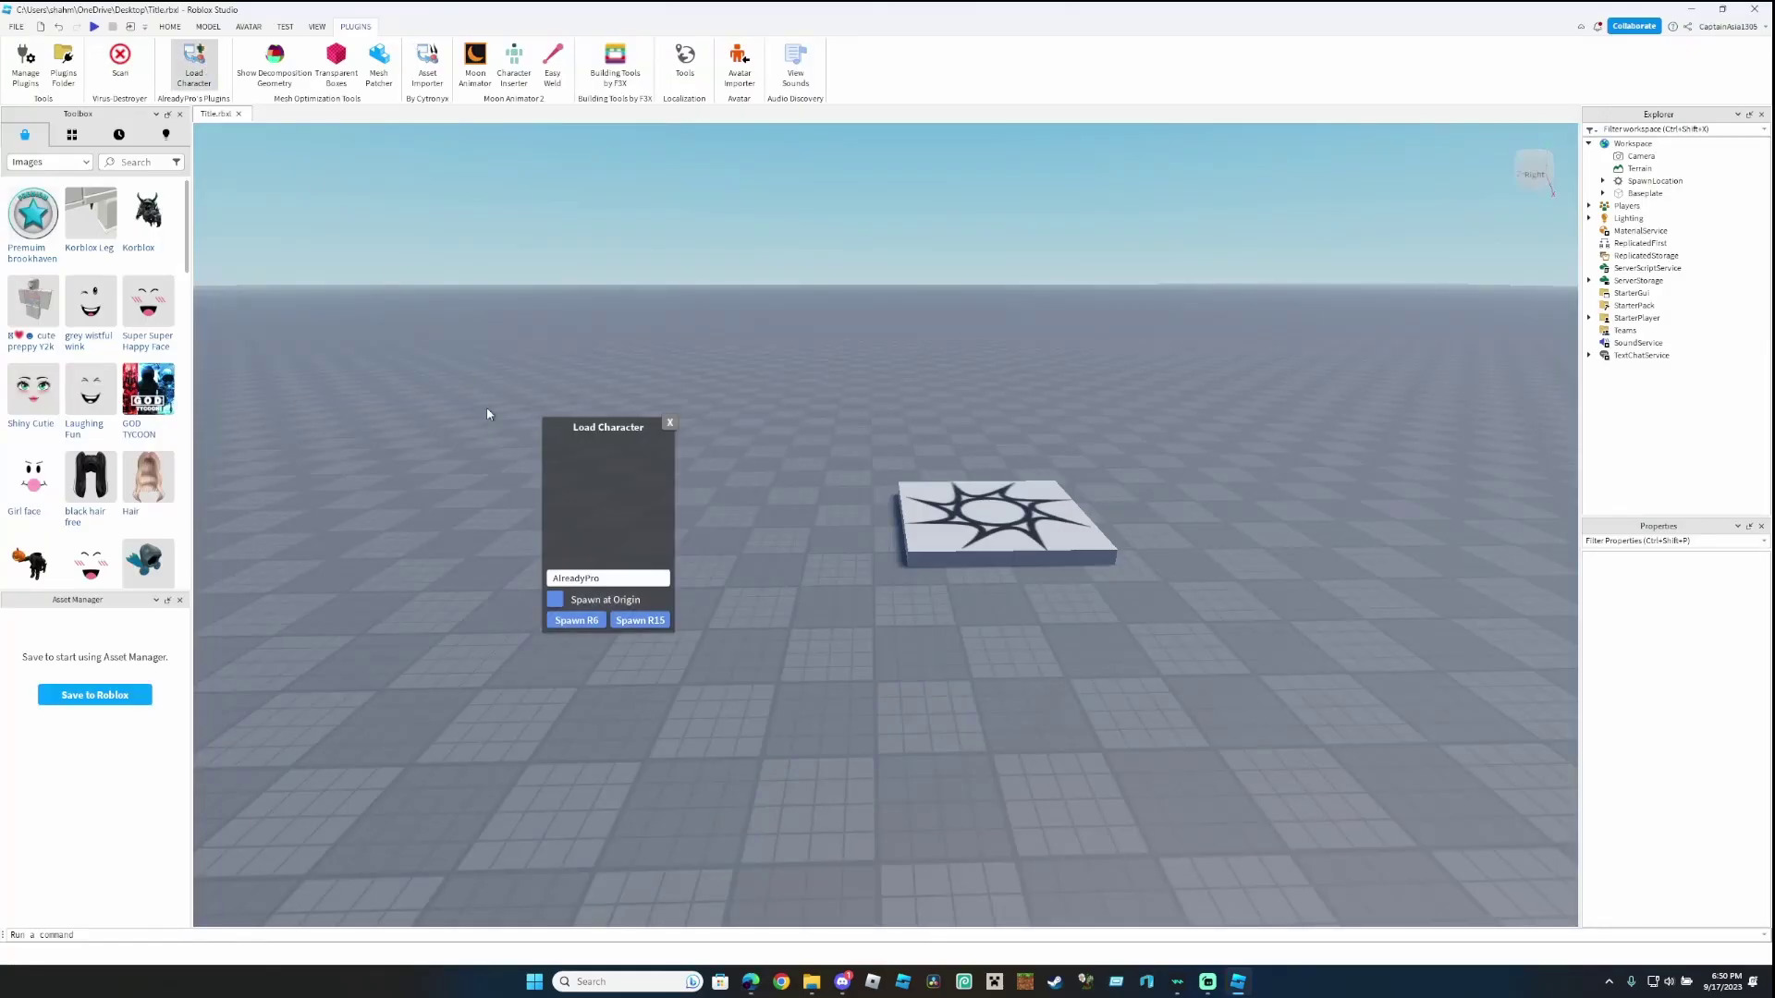
pyautogui.click(576, 578)
pyautogui.write('Capt')
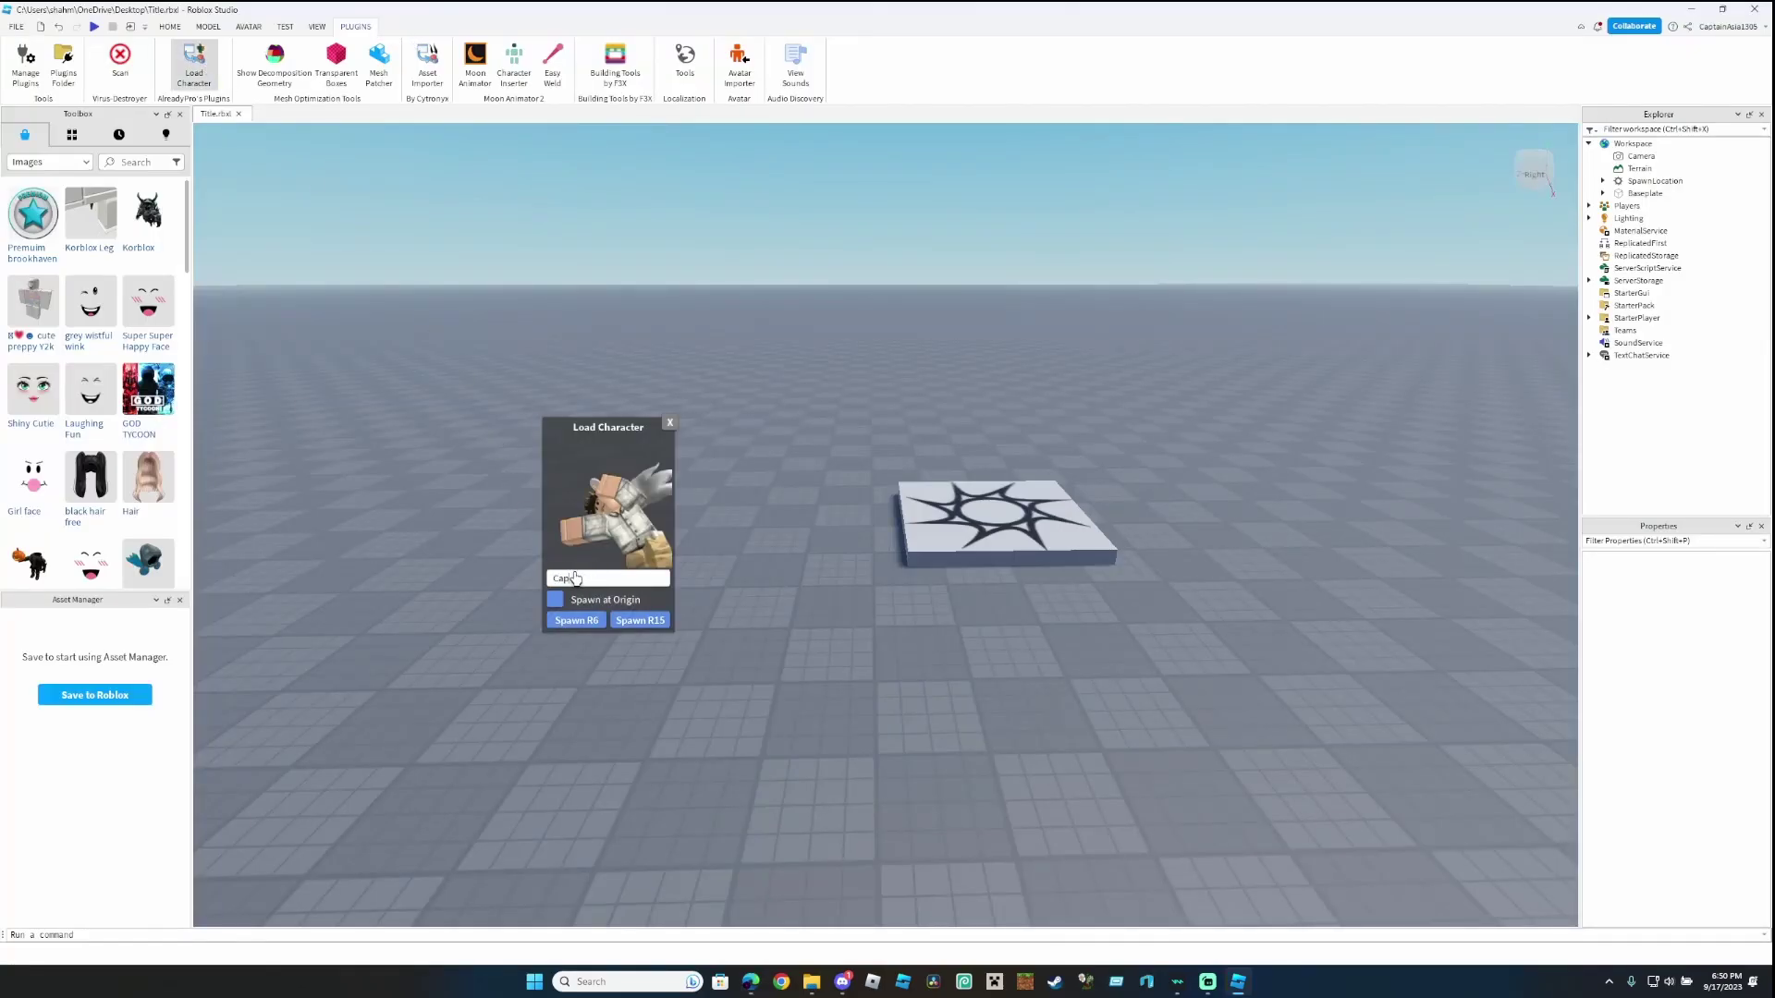
pyautogui.write('ainAsi')
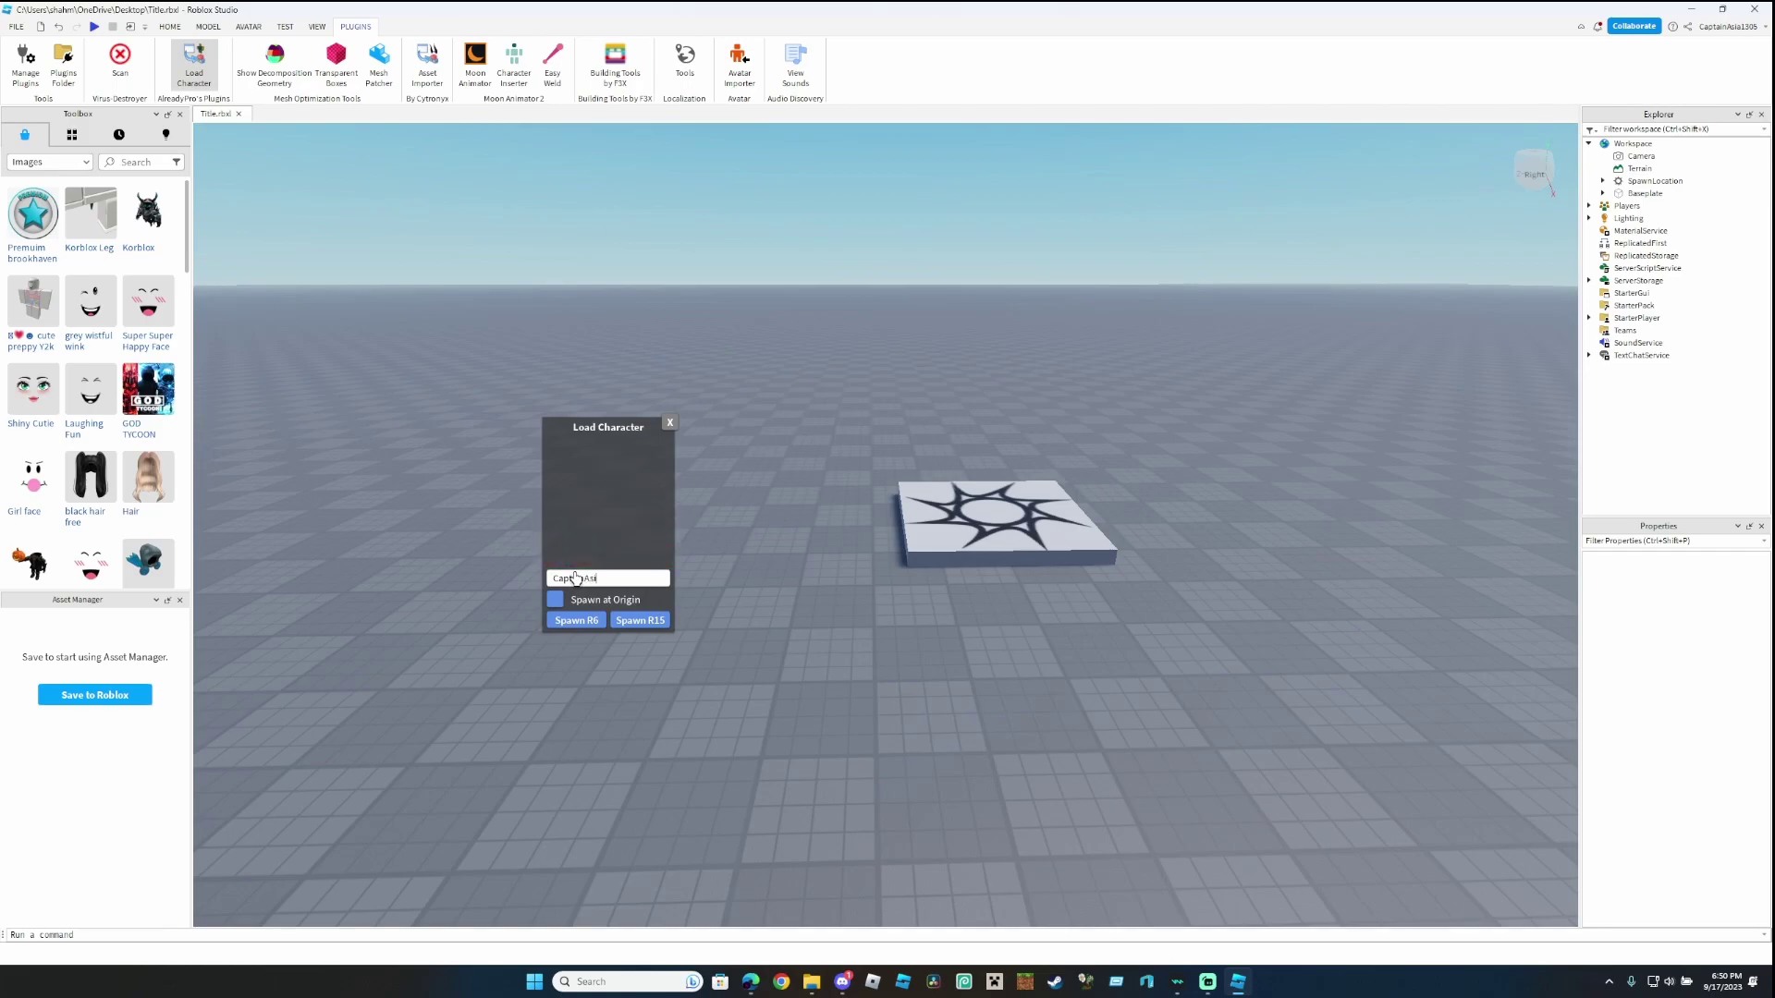
pyautogui.write('a1305')
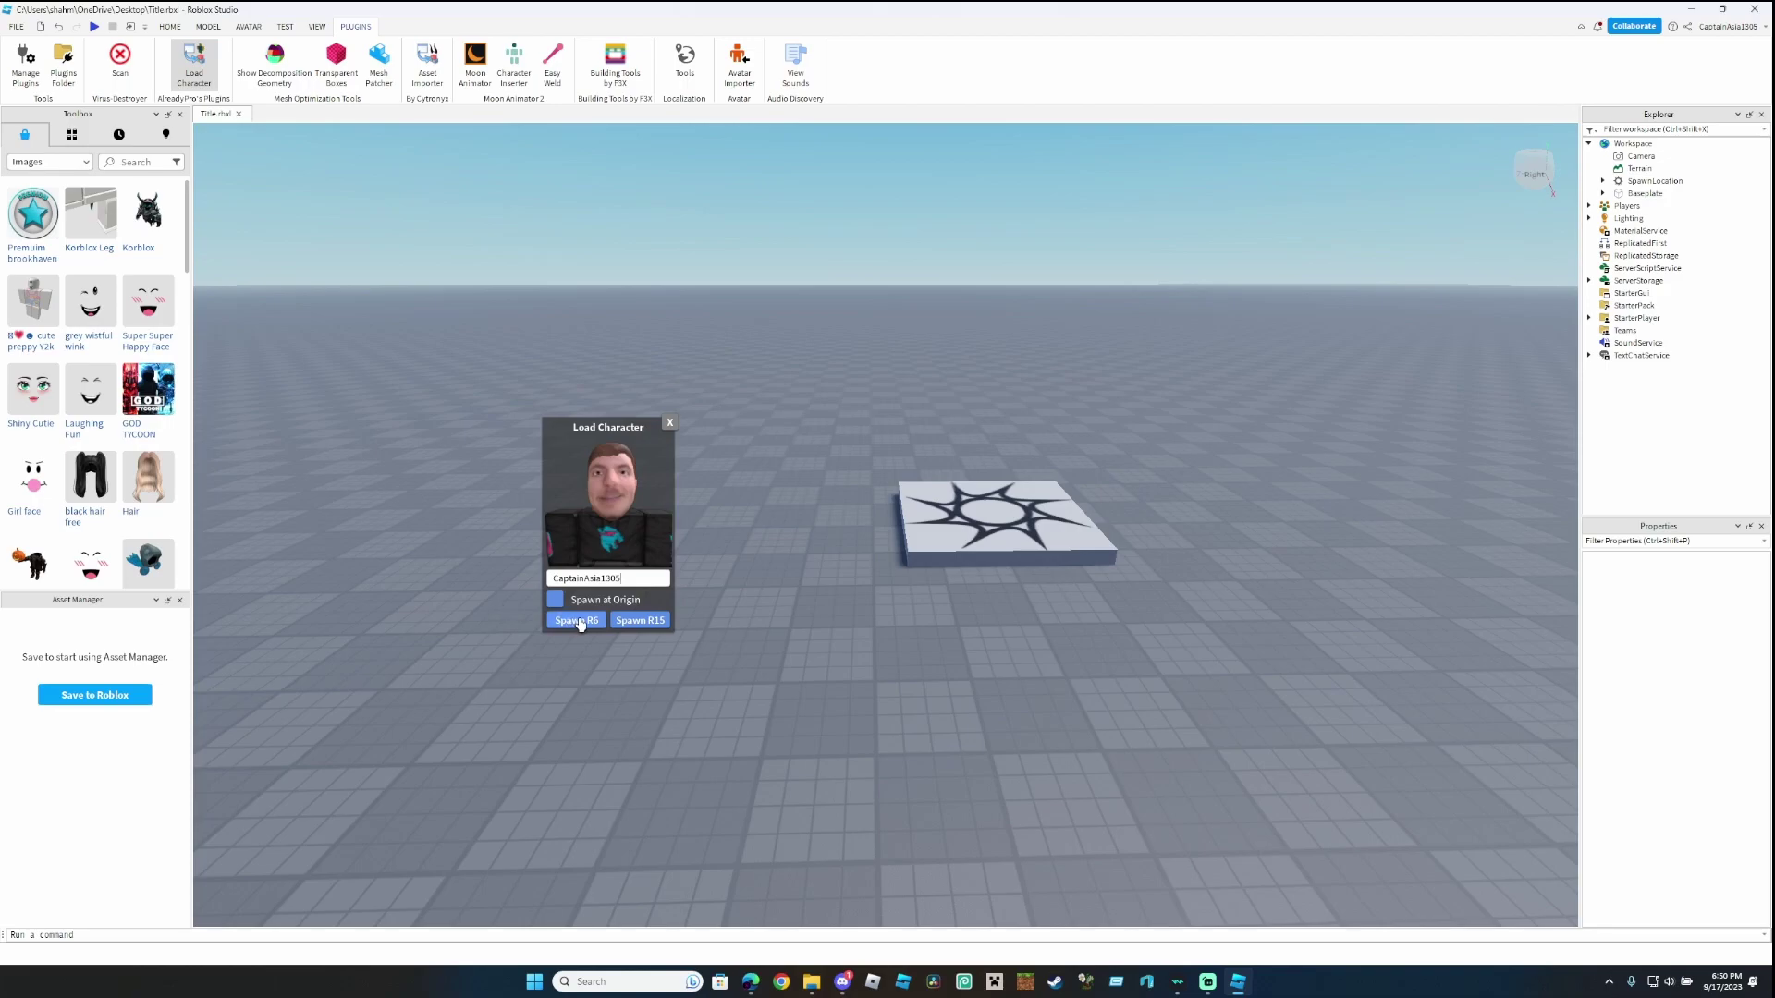
pyautogui.click(577, 620)
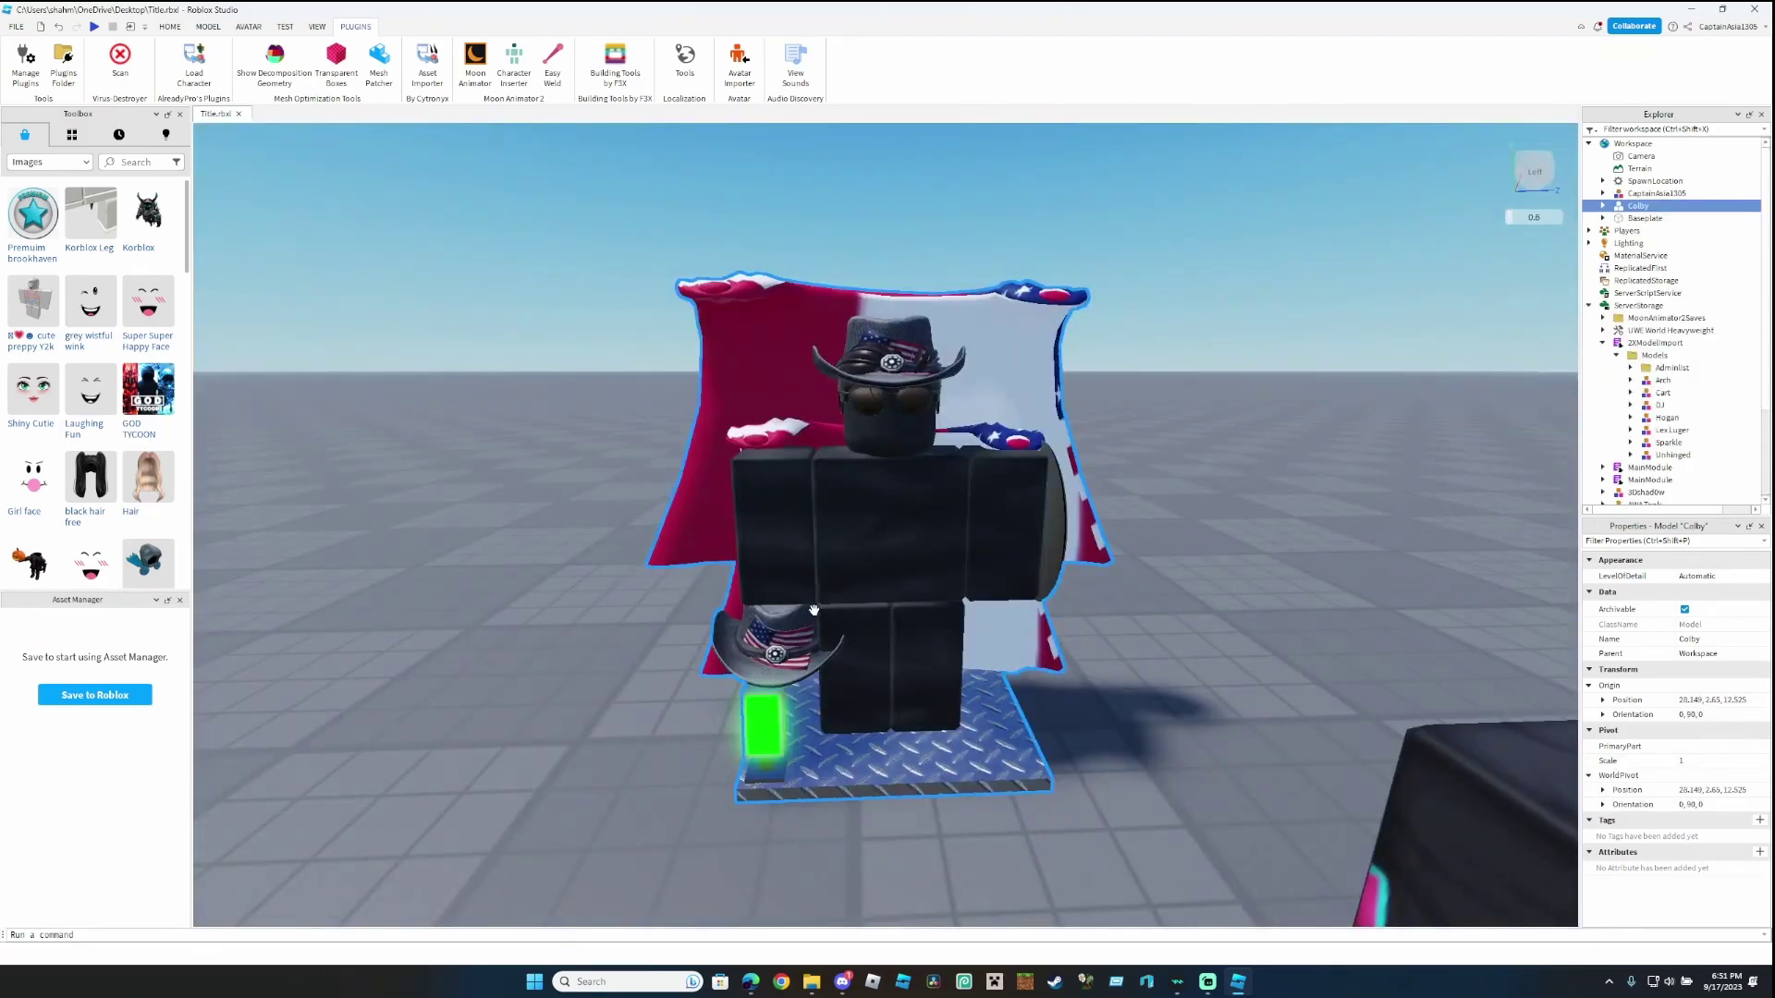
# Move the Pants and Shirt from Colby's Strap On attire folder into the spawned character's model.
pyautogui.moveTo(813, 609); pyautogui.dragTo(1112, 566, button='right')
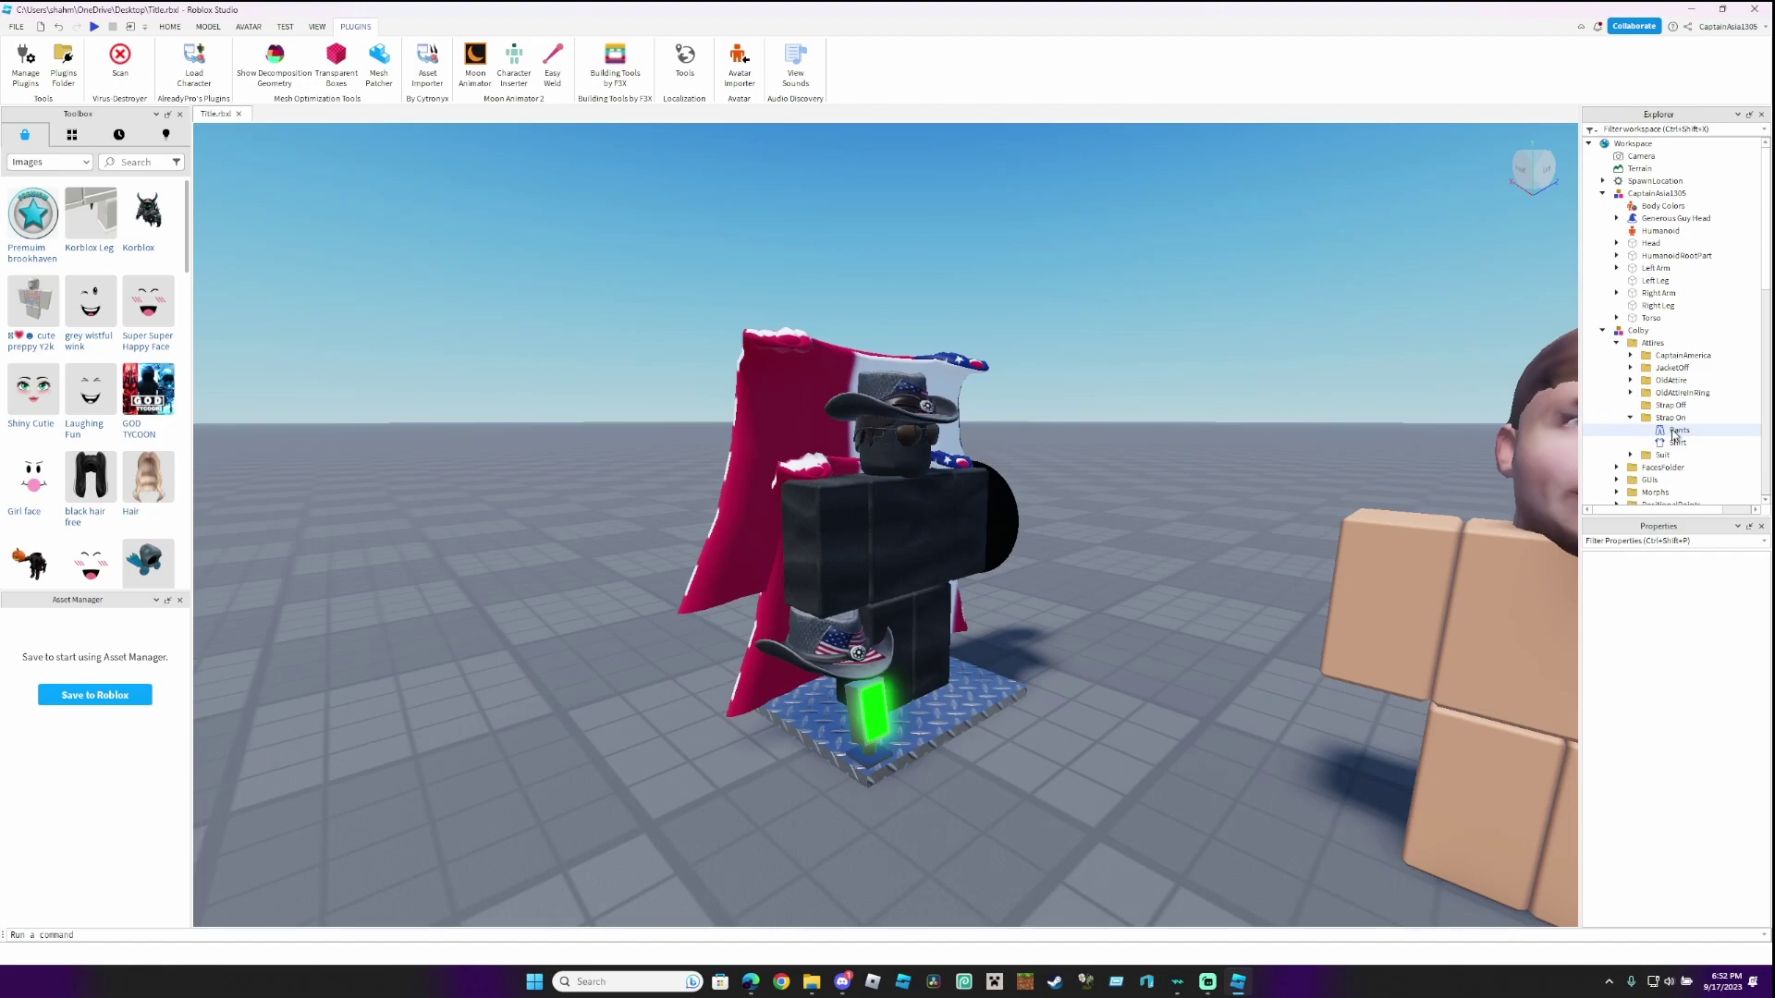
pyautogui.click(1678, 431)
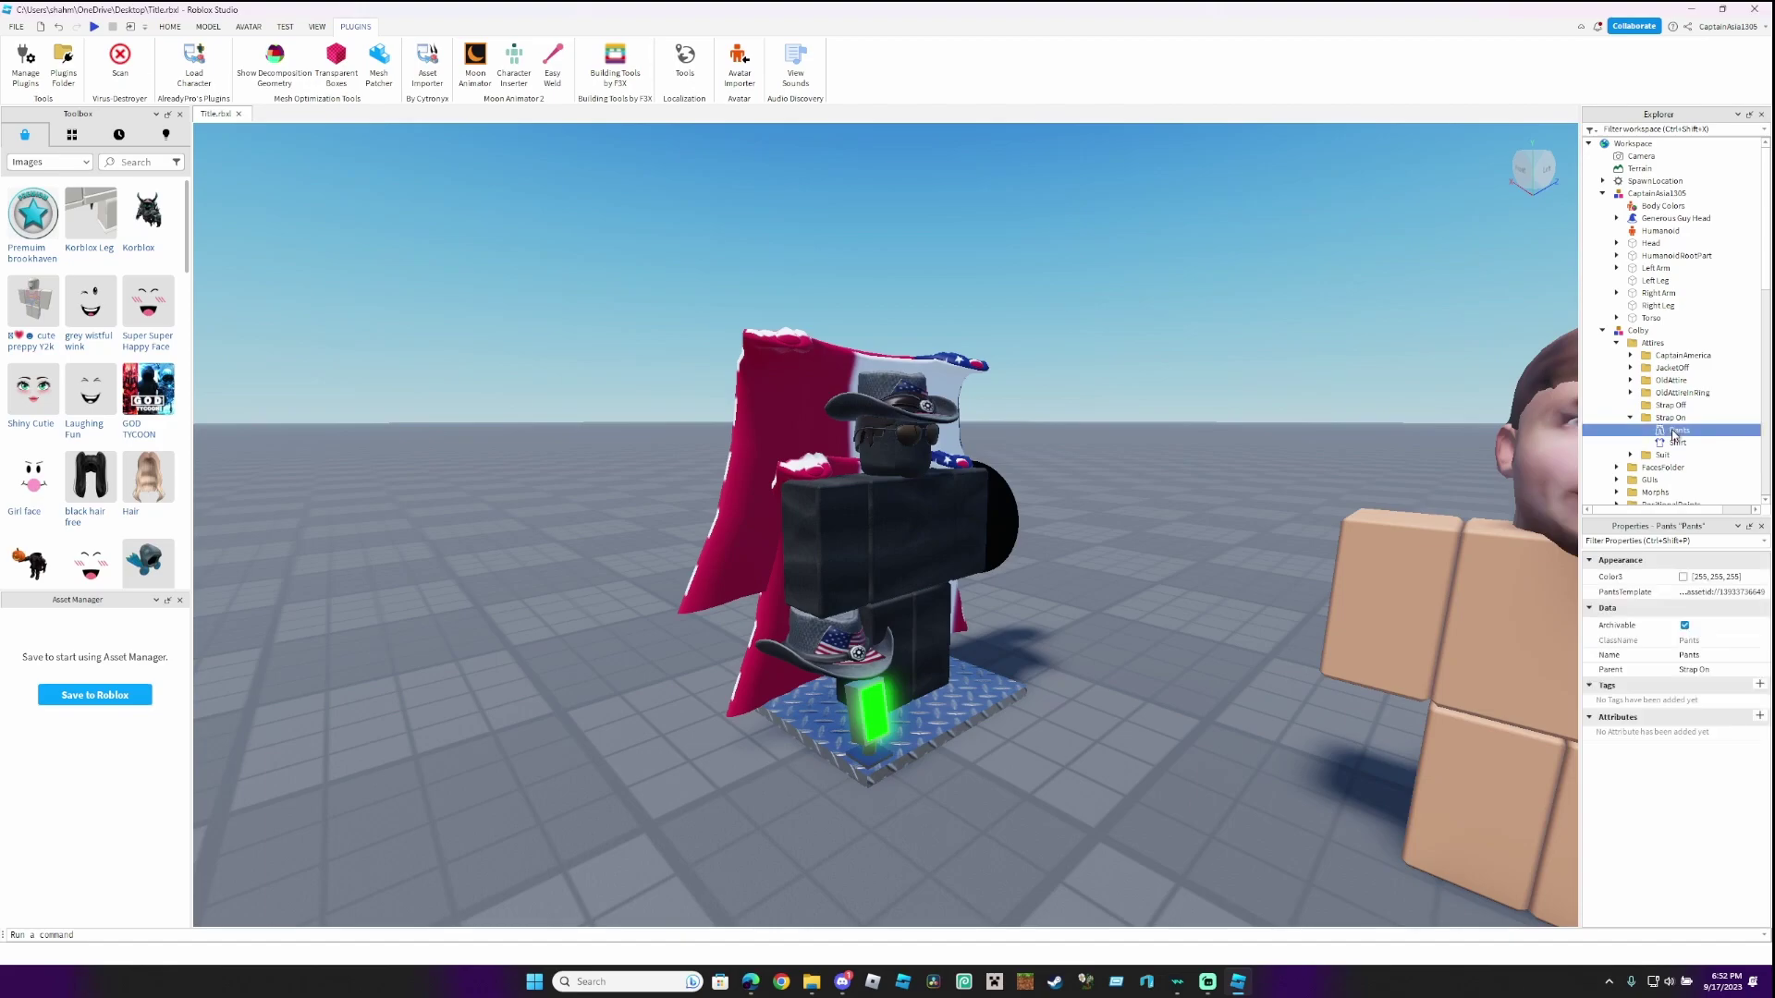
pyautogui.keyDown('shift'); pyautogui.click(1677, 443); pyautogui.keyUp('shift')
pyautogui.moveTo(1677, 443); pyautogui.dragTo(1682, 195)
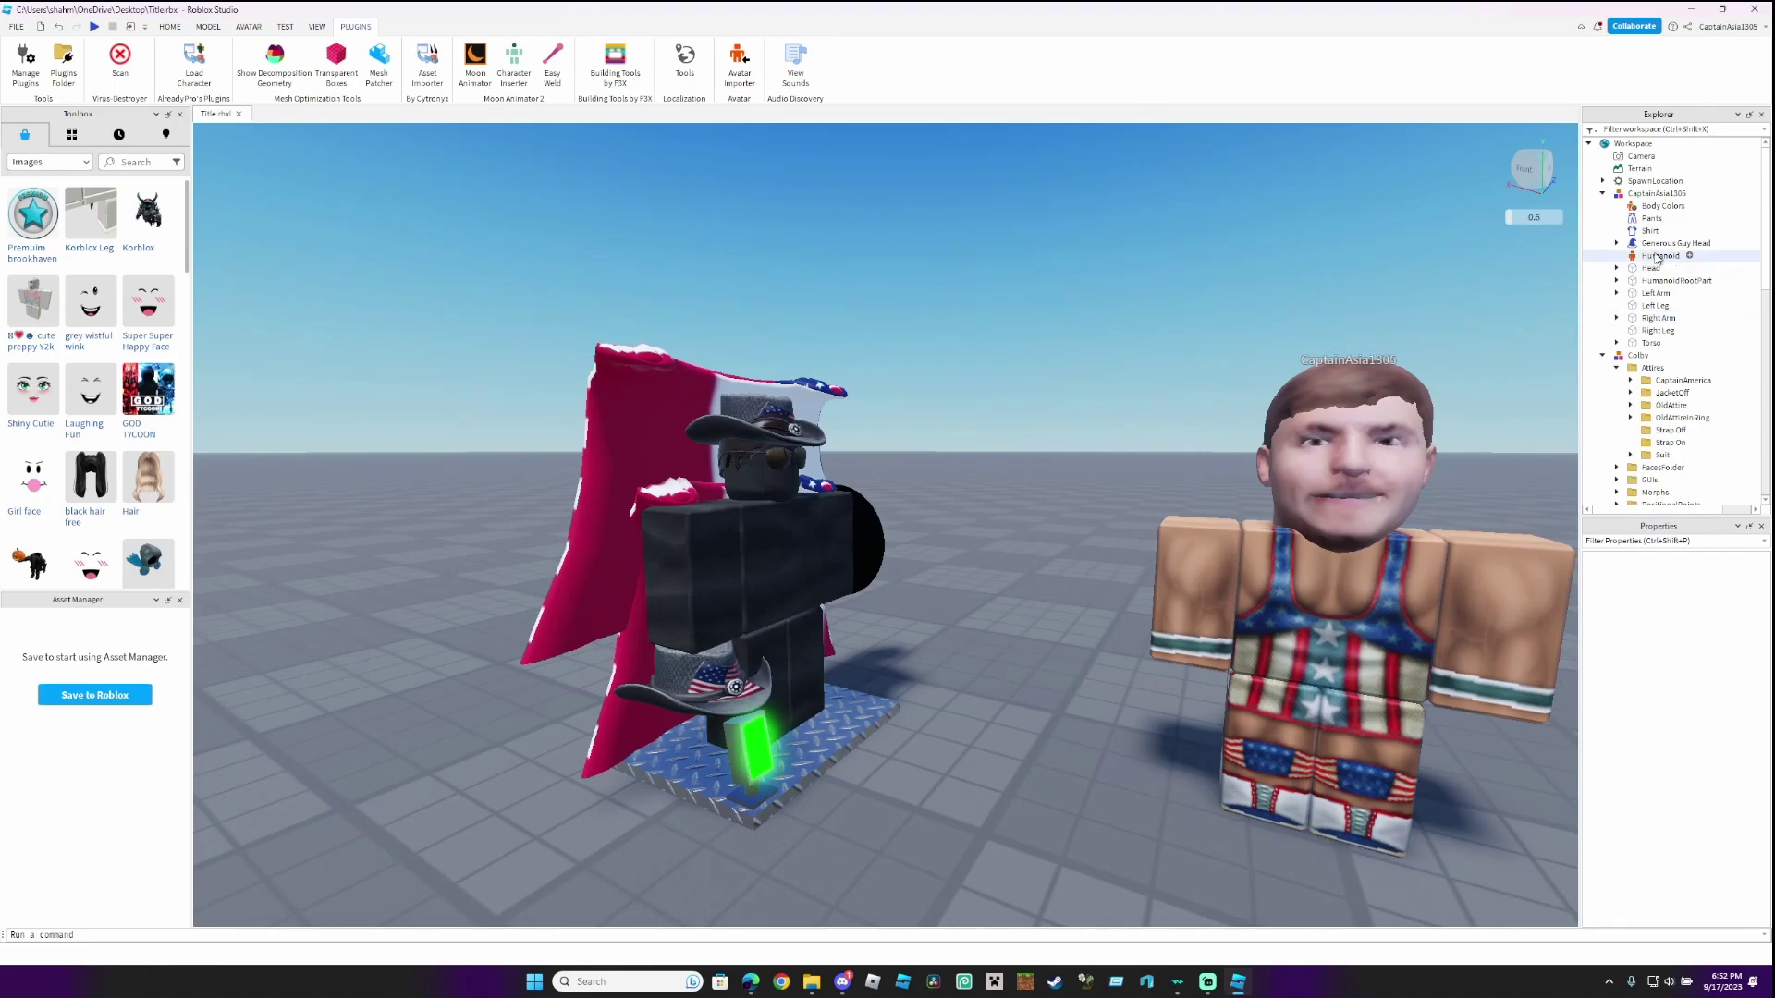
# Remove the Generous Guy Head and replace the character's face with the one from Colby's FaceHolder folder.
pyautogui.moveTo(1668, 243); pyautogui.dragTo(1627, 460)
pyautogui.click(1618, 456)
pyautogui.click(1631, 468)
pyautogui.moveTo(1663, 479); pyautogui.dragTo(1652, 257)
pyautogui.click(1653, 343)
pyautogui.press('Delete')
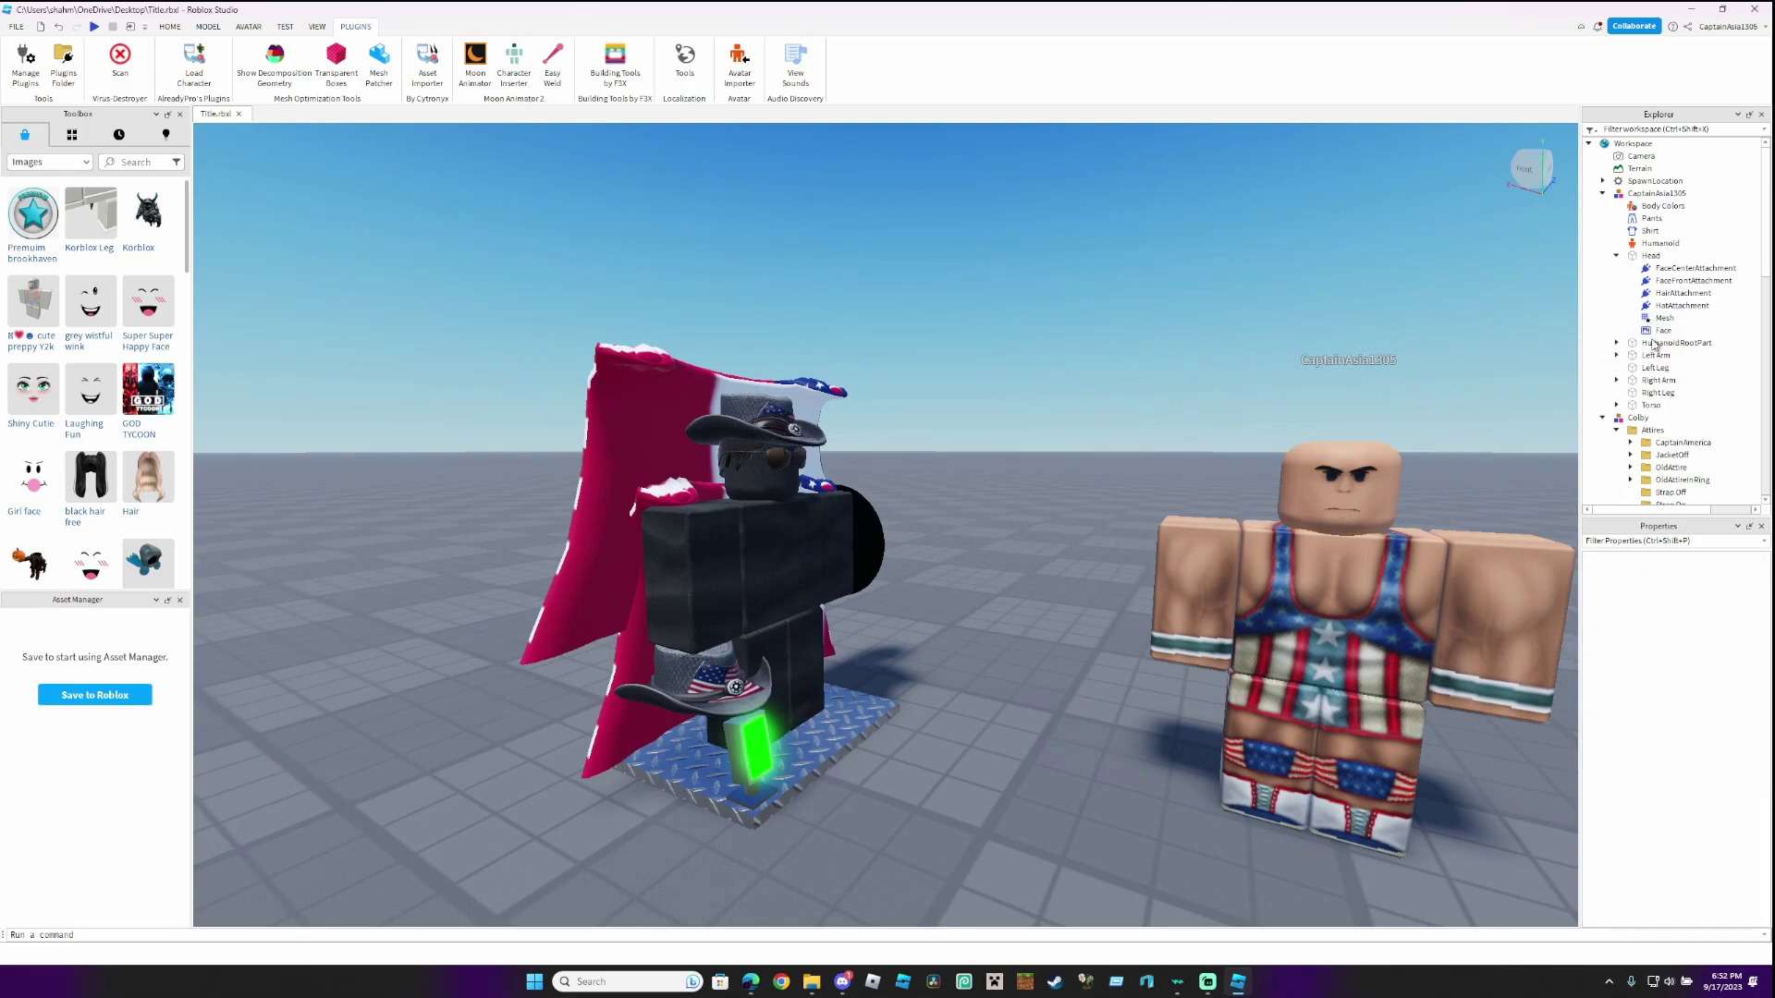
pyautogui.moveTo(1305, 390); pyautogui.dragTo(1305, 390, button='right')
pyautogui.scroll(2, 1306, 390)
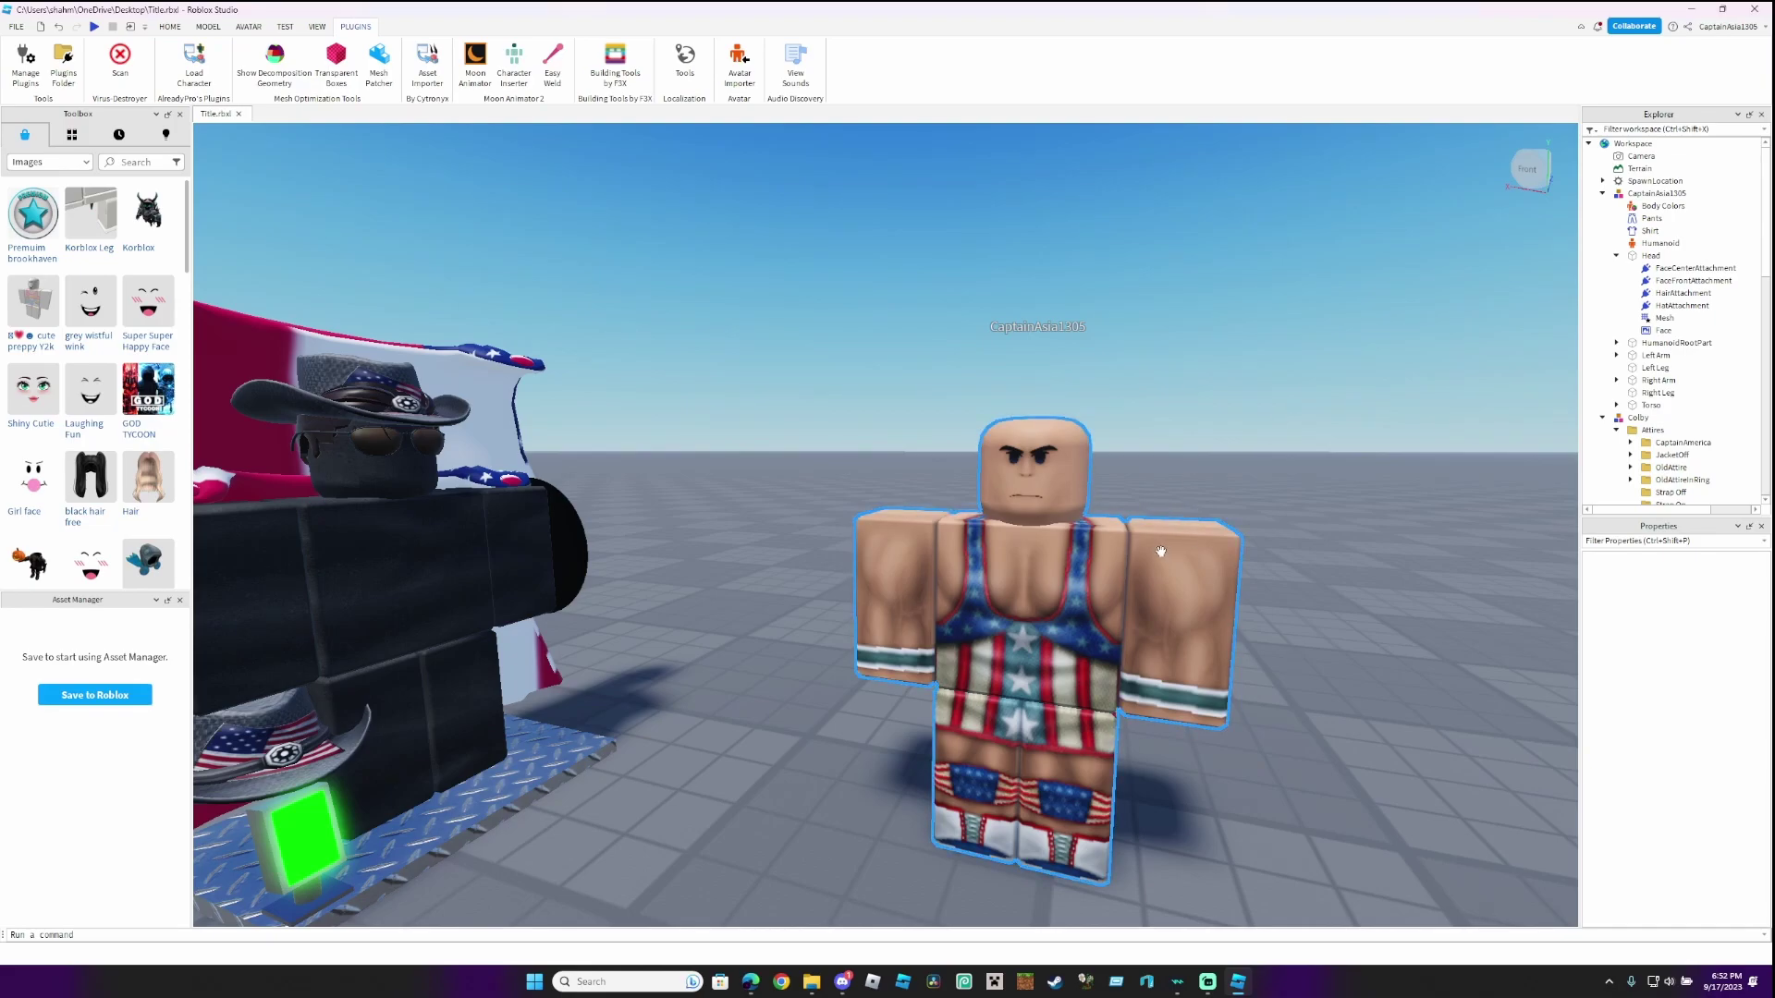
pyautogui.moveTo(1163, 551); pyautogui.dragTo(1163, 551, button='right')
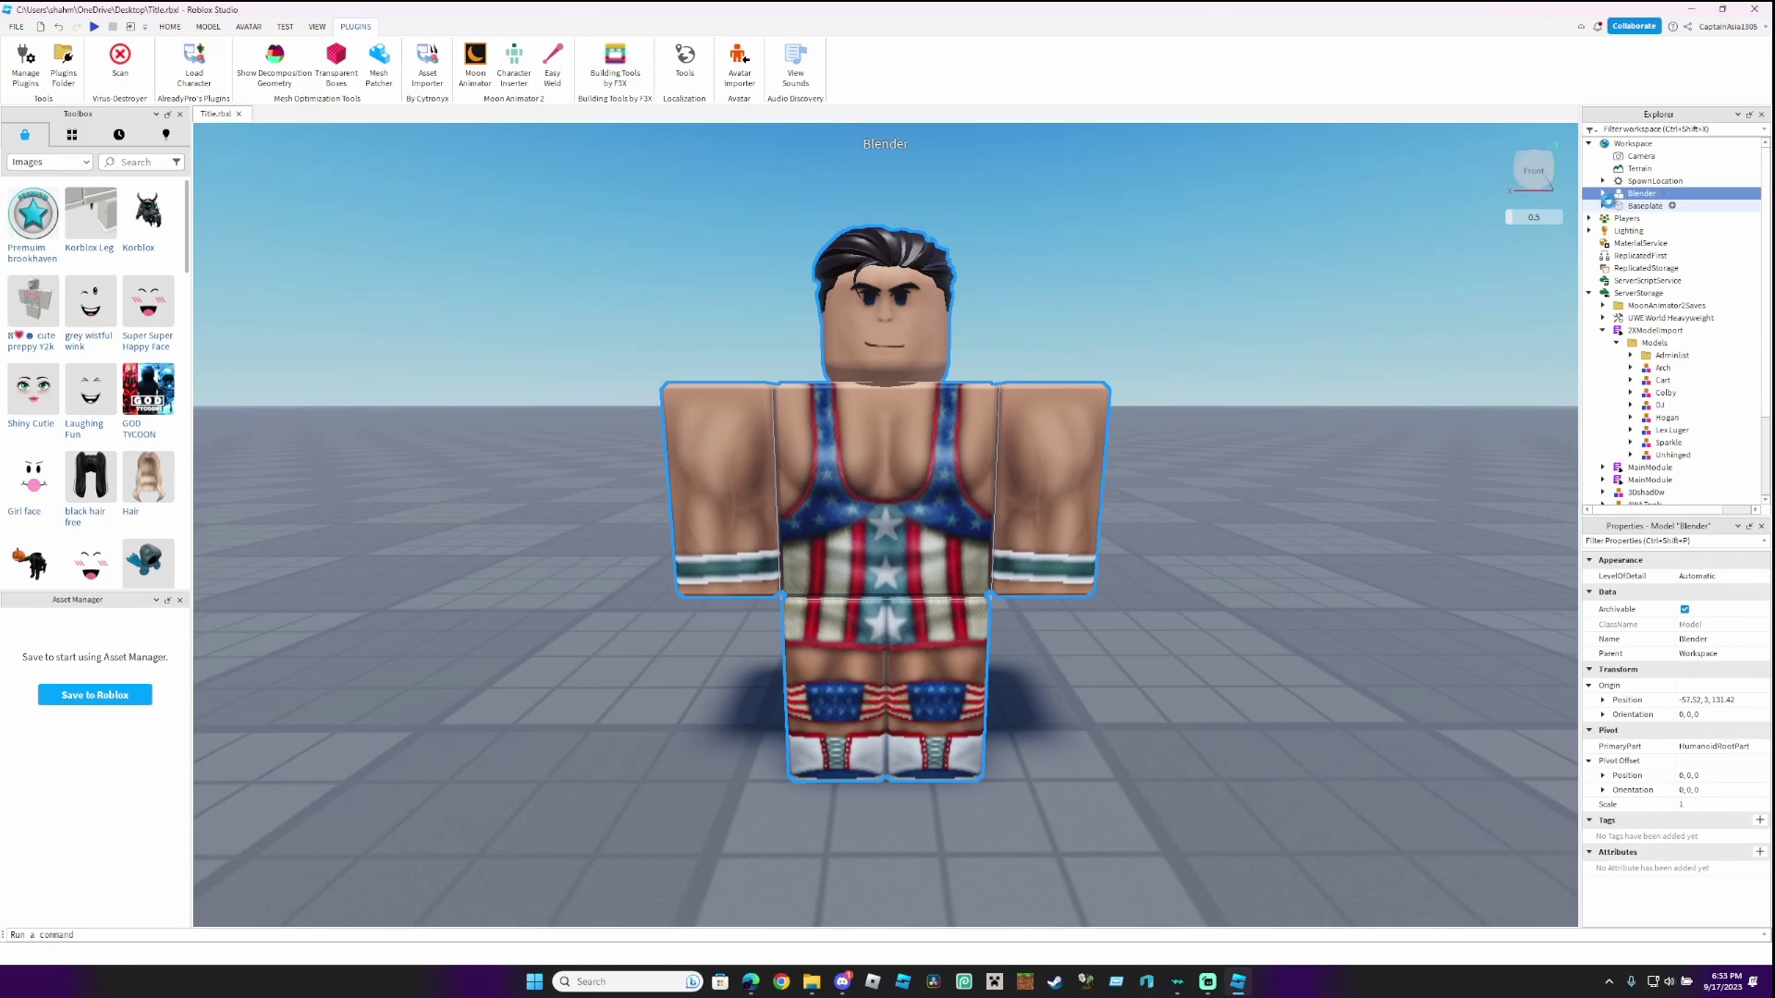
# Select the Blender model's Body Colors, Pants, Shirt, Head, arms, legs and Torso, leaving out the Humanoid, Hair and HumanoidRootPart.
pyautogui.click(1604, 195)
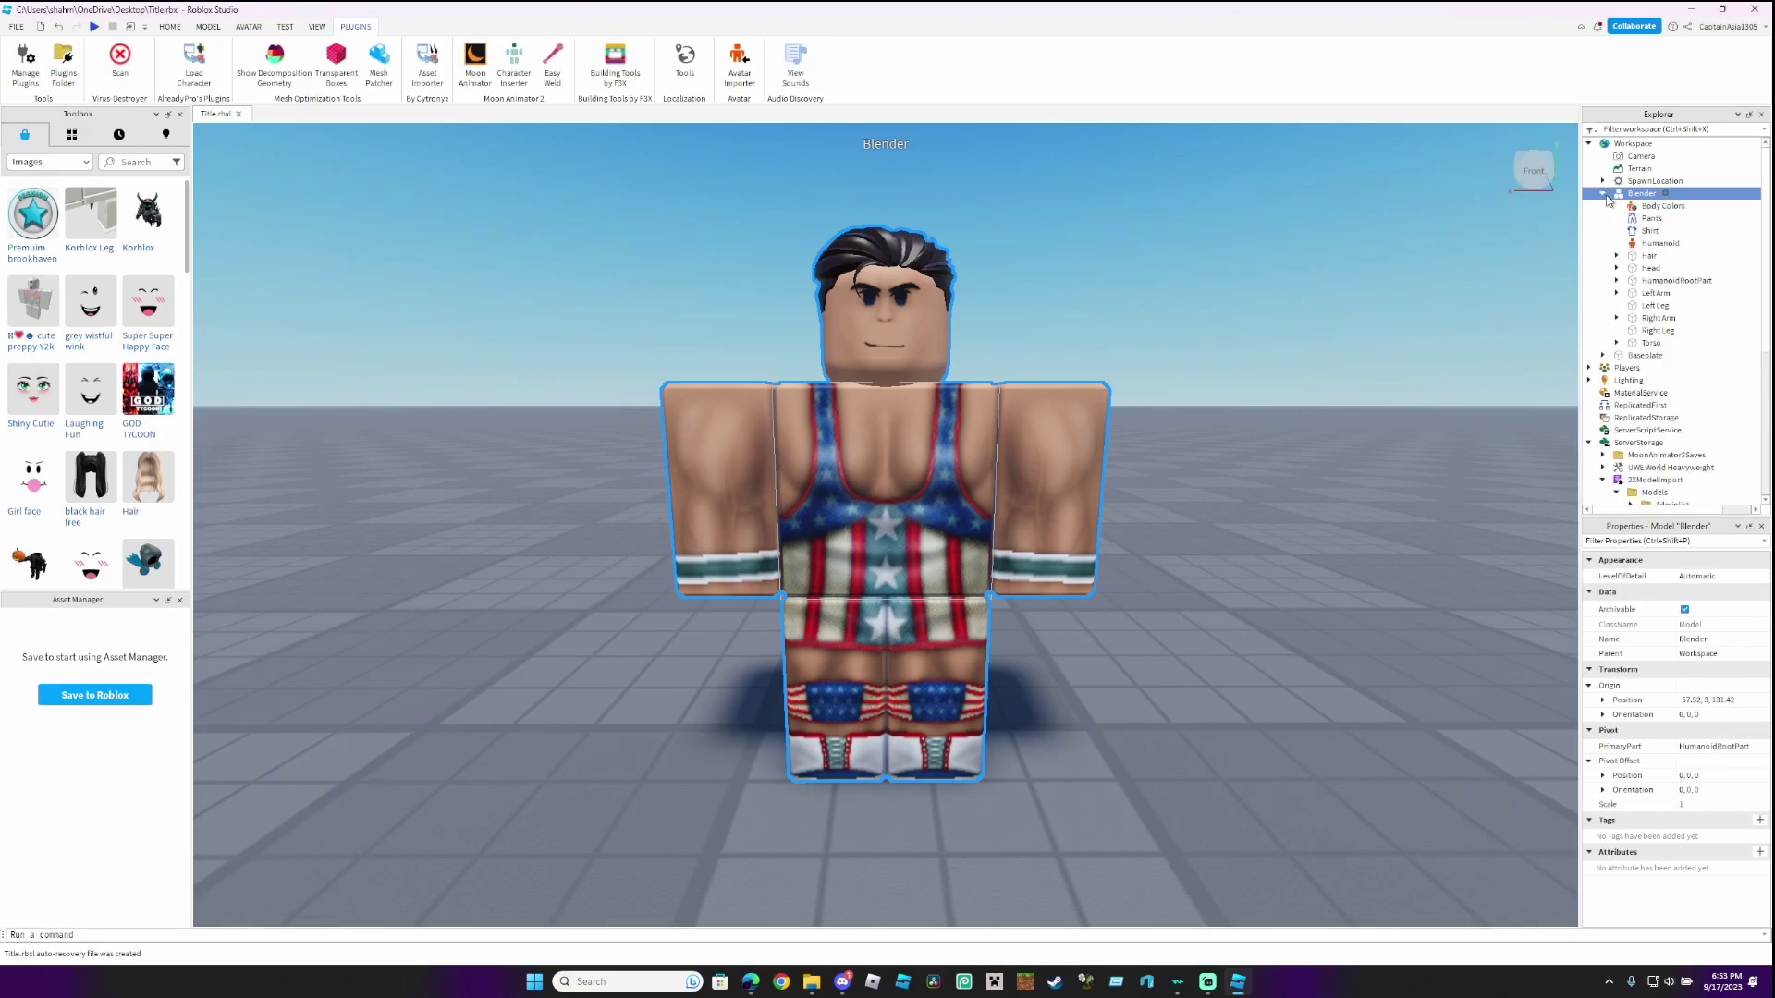
pyautogui.click(1651, 205)
pyautogui.keyDown('shift'); pyautogui.click(1646, 232); pyautogui.keyUp('shift')
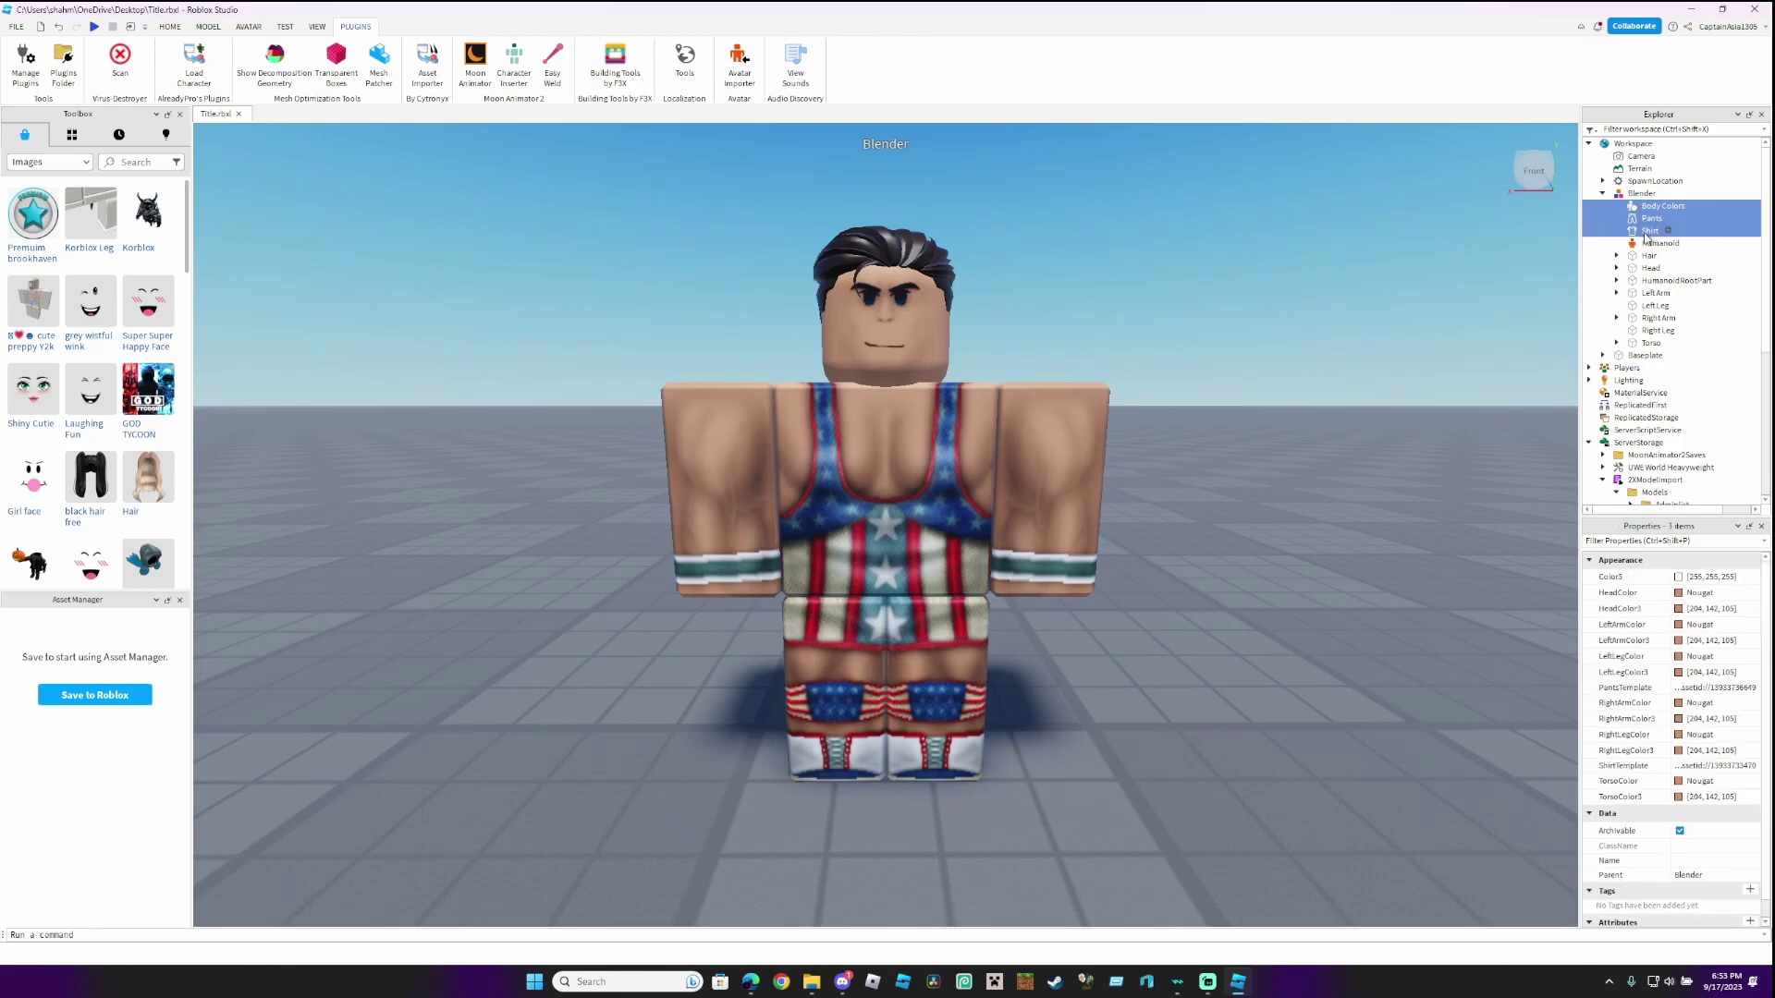
pyautogui.keyDown('ctrl'); pyautogui.click(1650, 268); pyautogui.keyUp('ctrl')
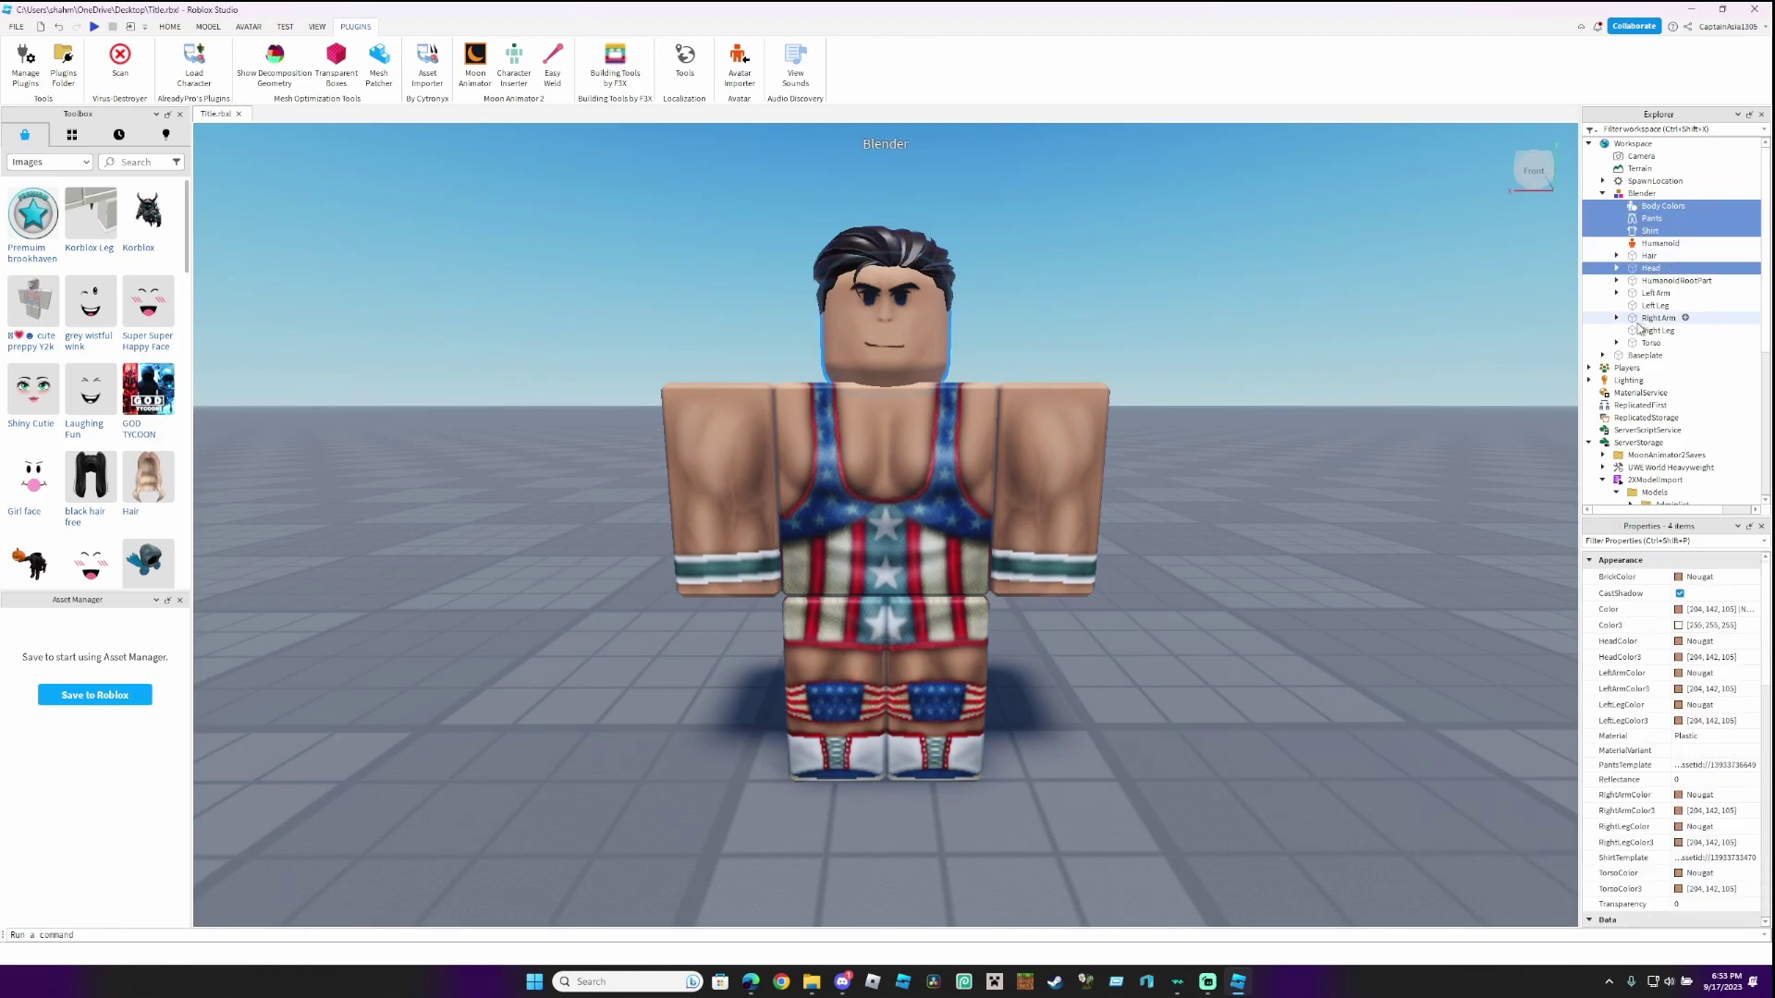
pyautogui.keyDown('shift'); pyautogui.click(1642, 343); pyautogui.keyUp('shift')
pyautogui.keyDown('ctrl'); pyautogui.click(1652, 281); pyautogui.keyUp('ctrl')
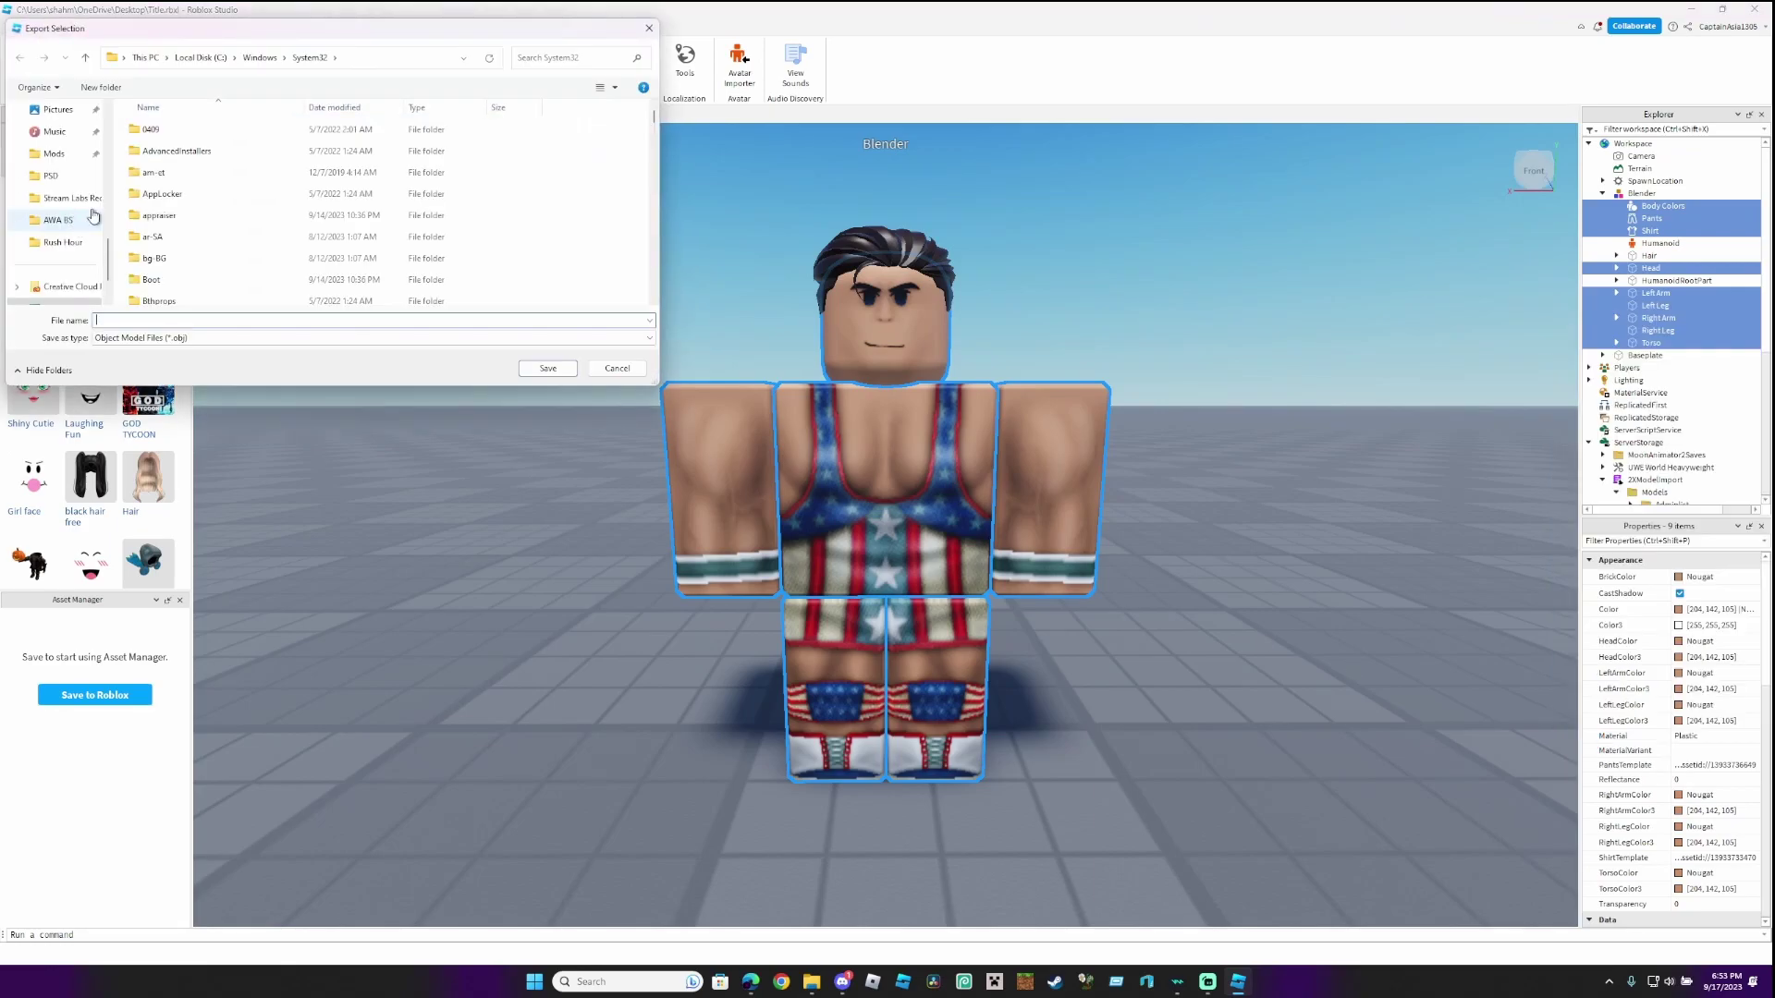
# Export the selected body parts to the Downloads folder as an OBJ file named ez, and clear the selection.
pyautogui.scroll(2, 85, 216)
pyautogui.scroll(5, 81, 217)
pyautogui.click(64, 153)
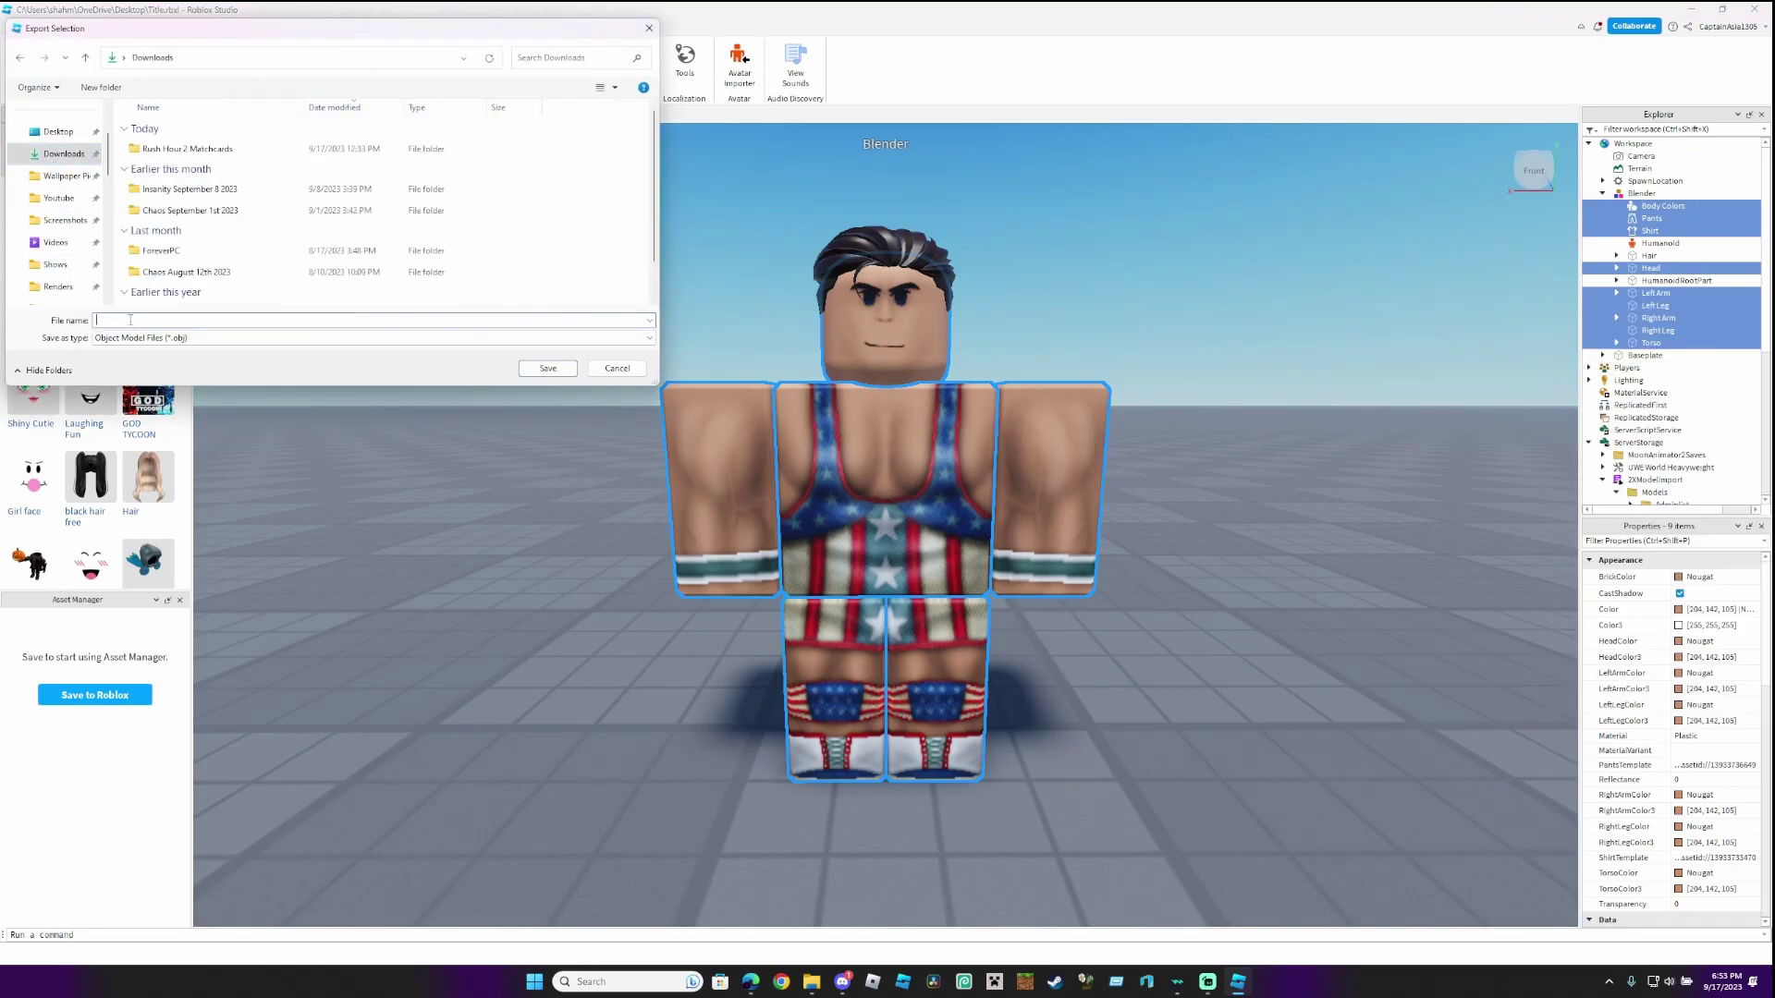
pyautogui.write('e')
pyautogui.click(546, 369)
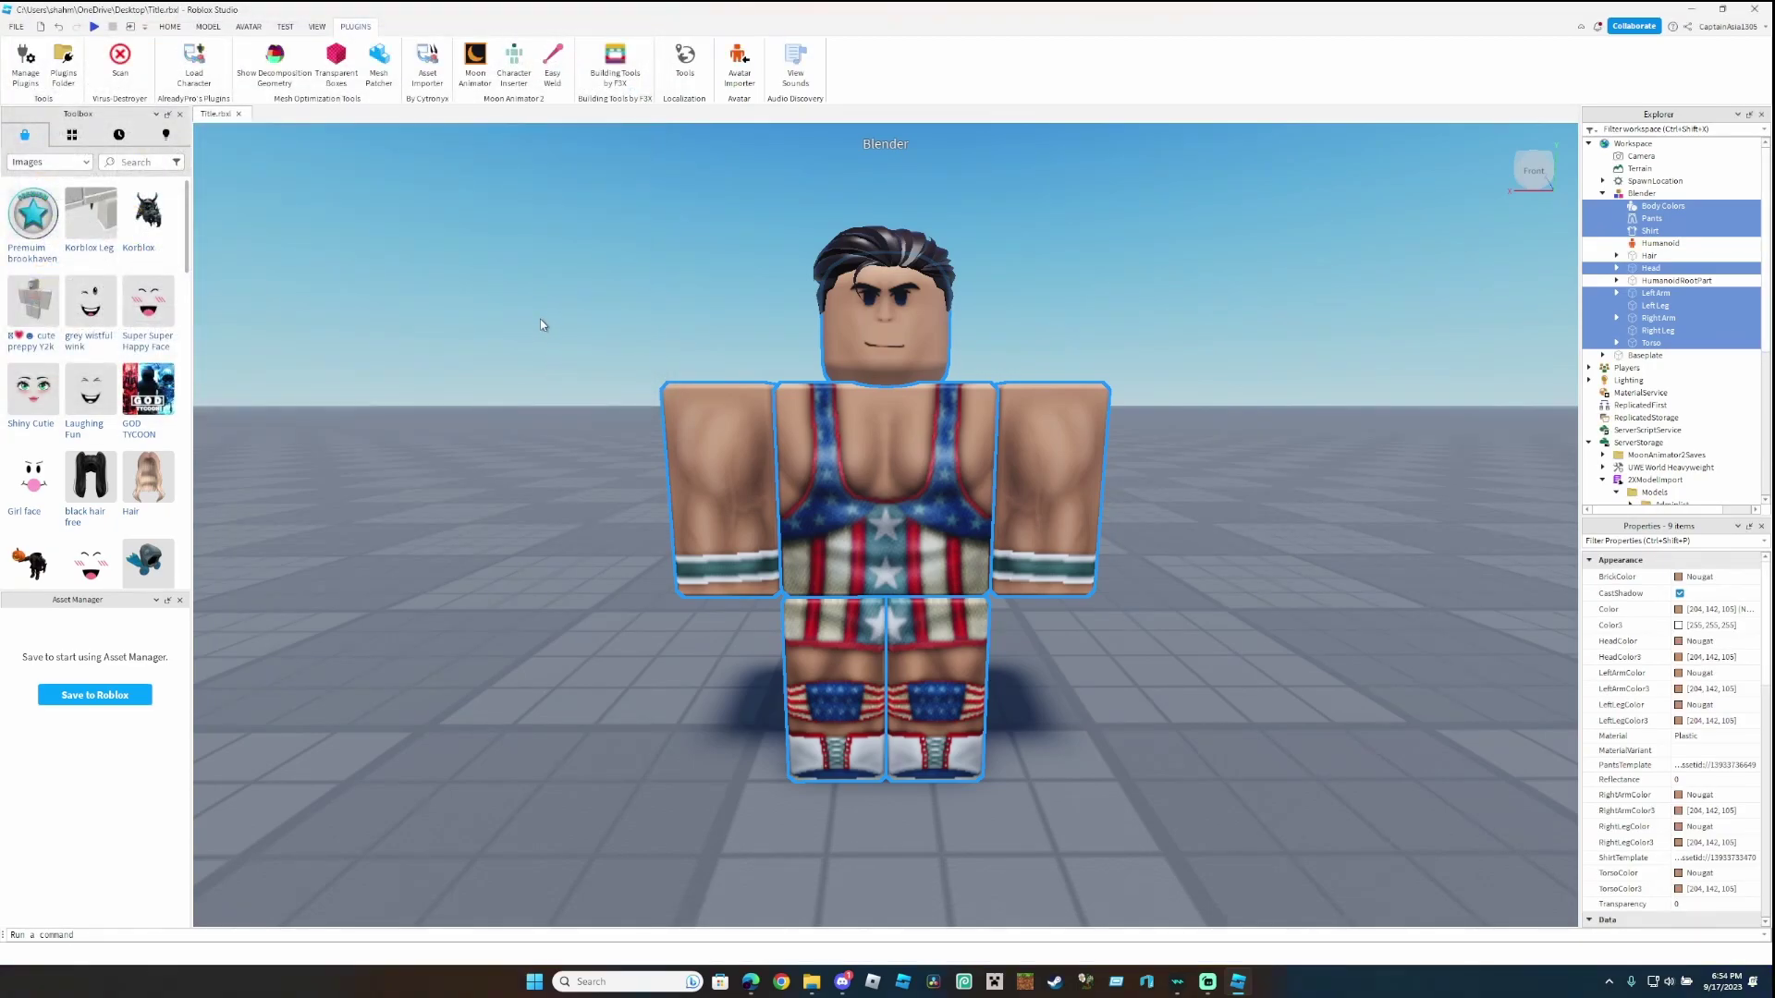
pyautogui.click(399, 450)
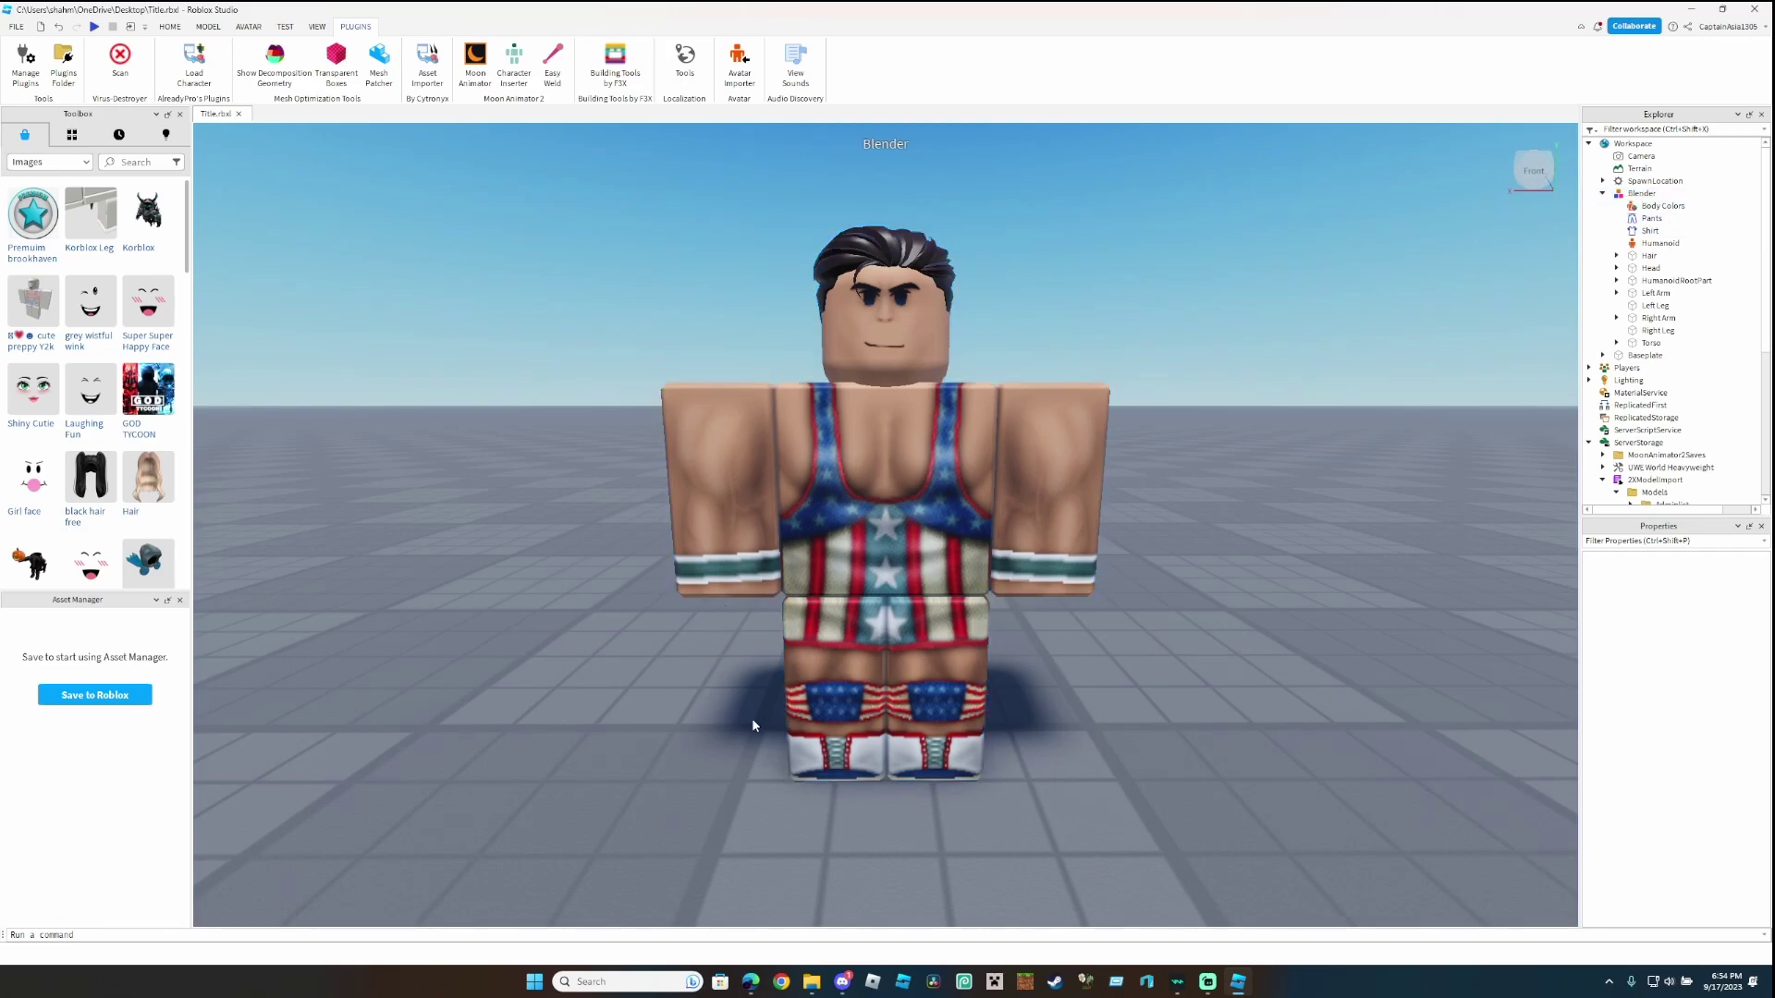
# Switch to Render.blend in Blender, replace the Sparktan21Tex.png texture with Blender1_diff.png from Downloads, and enlarge the 3D viewport over the node editor.
pyautogui.click(812, 982)
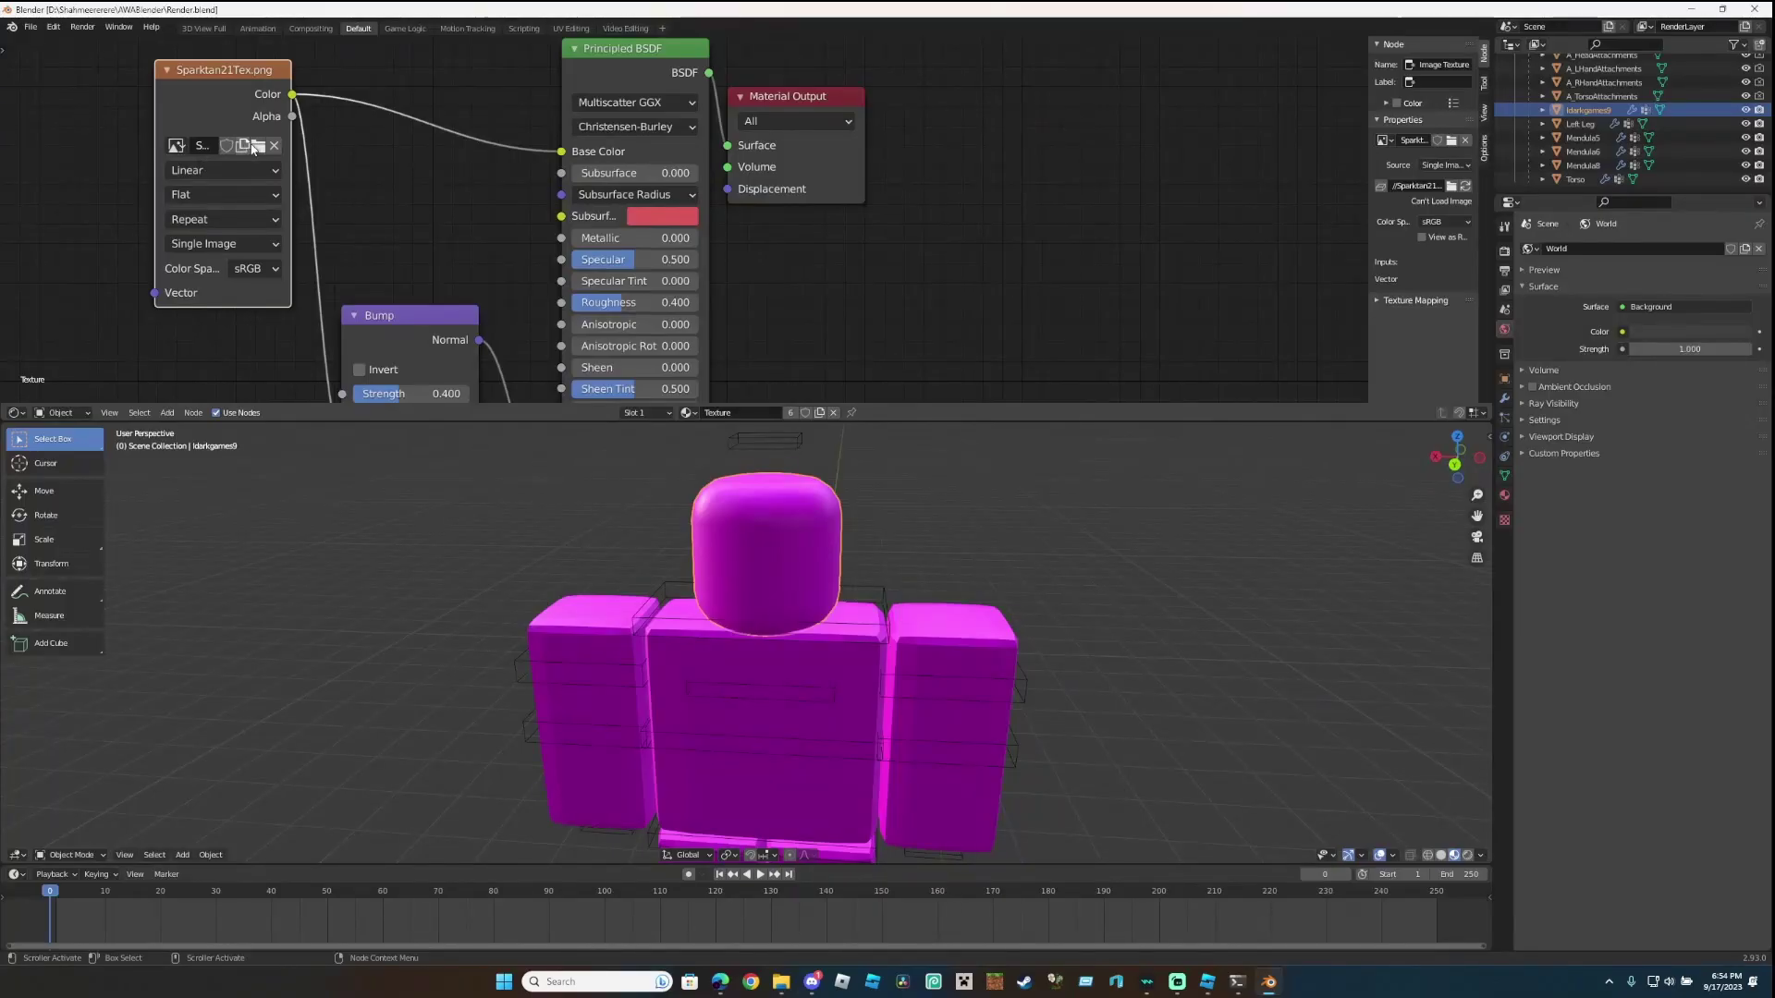
pyautogui.click(259, 147)
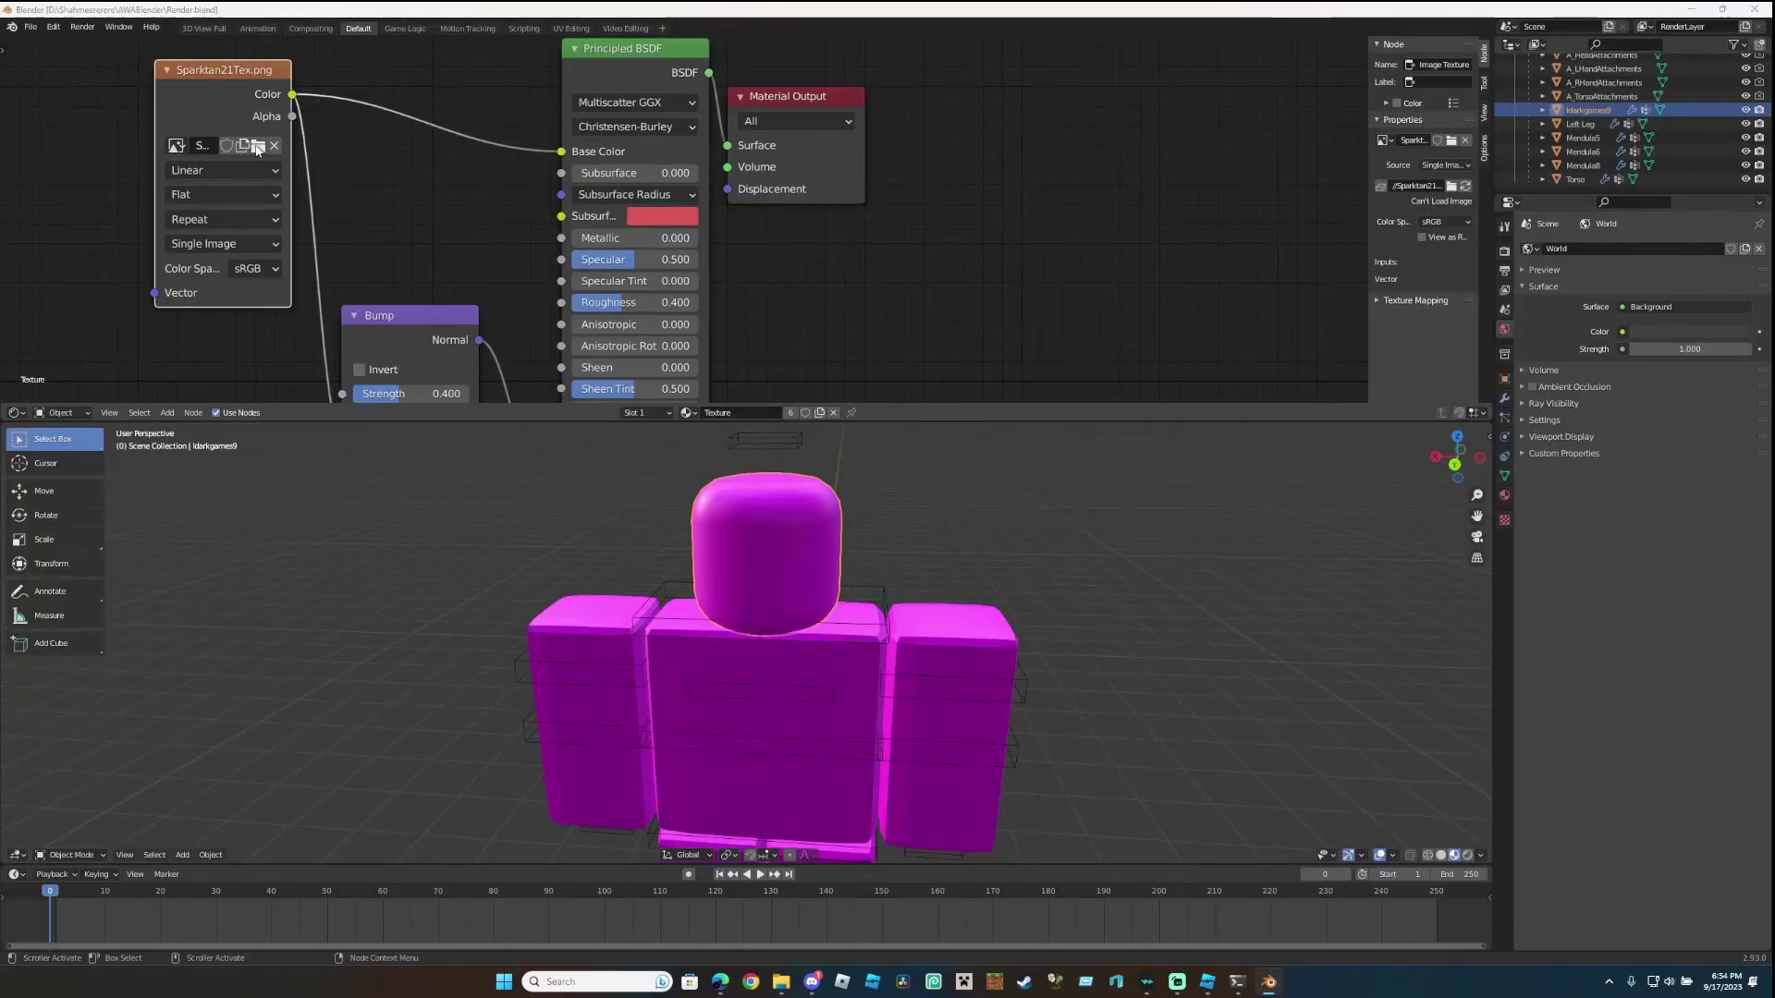
pyautogui.click(565, 427)
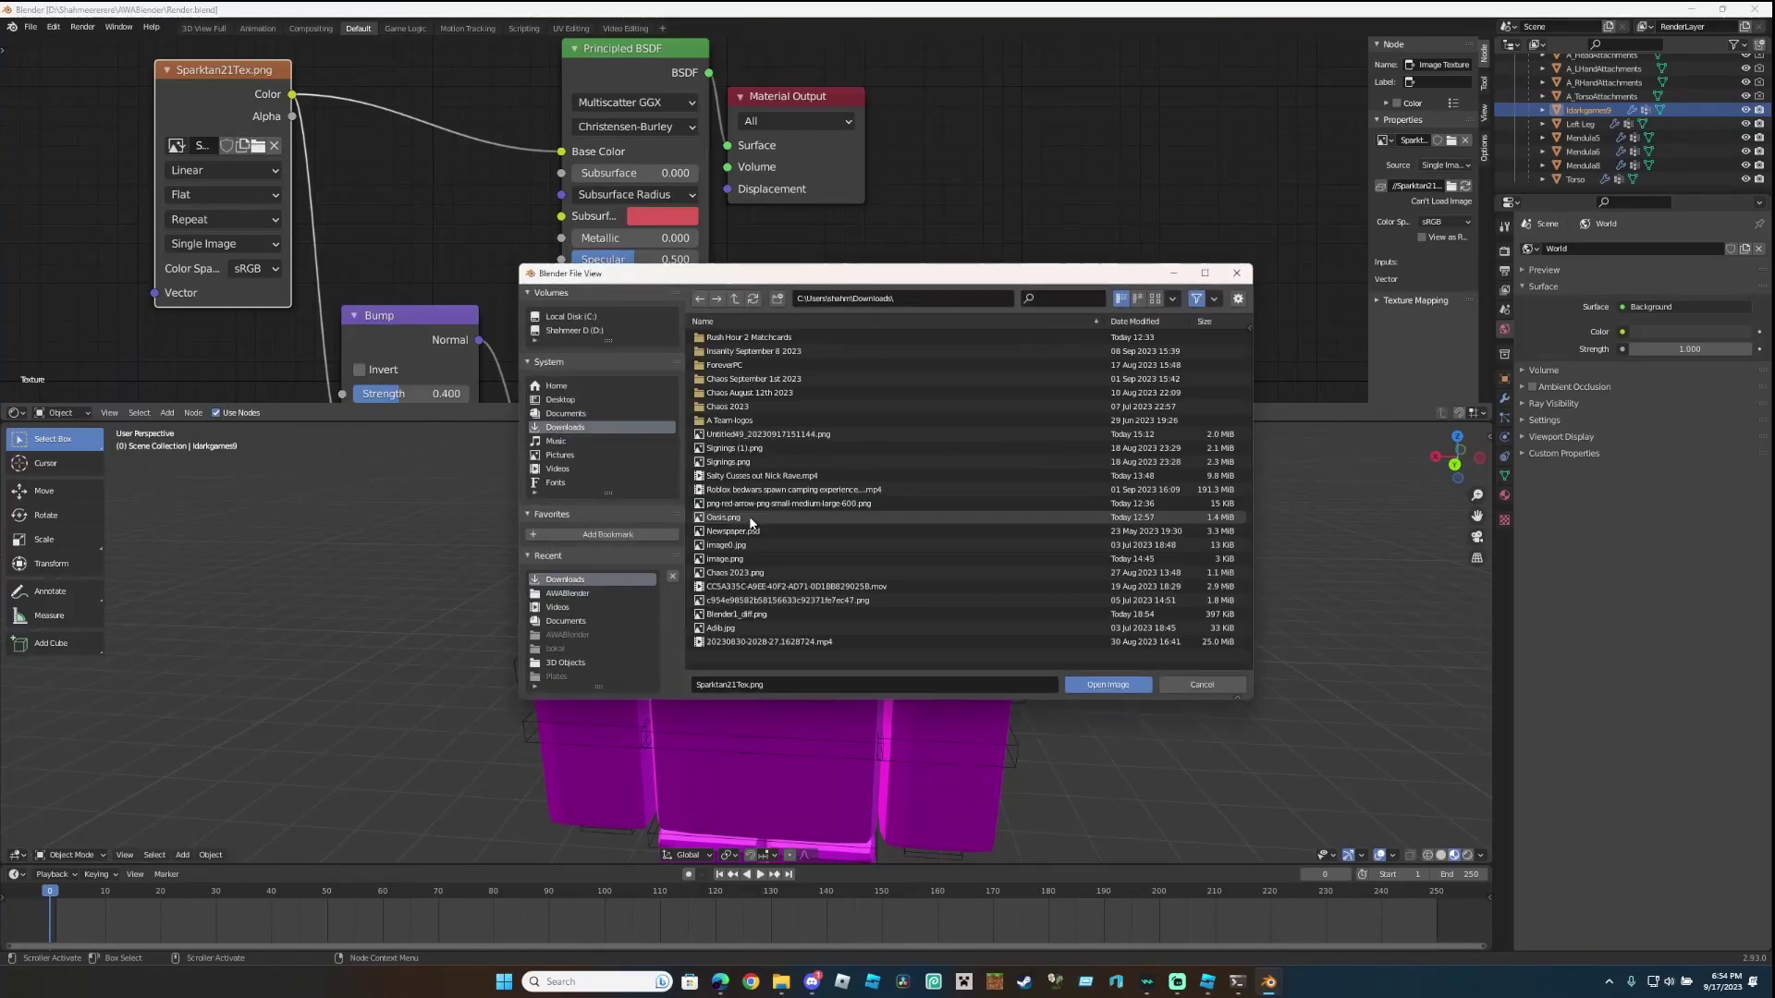
pyautogui.doubleClick(758, 616)
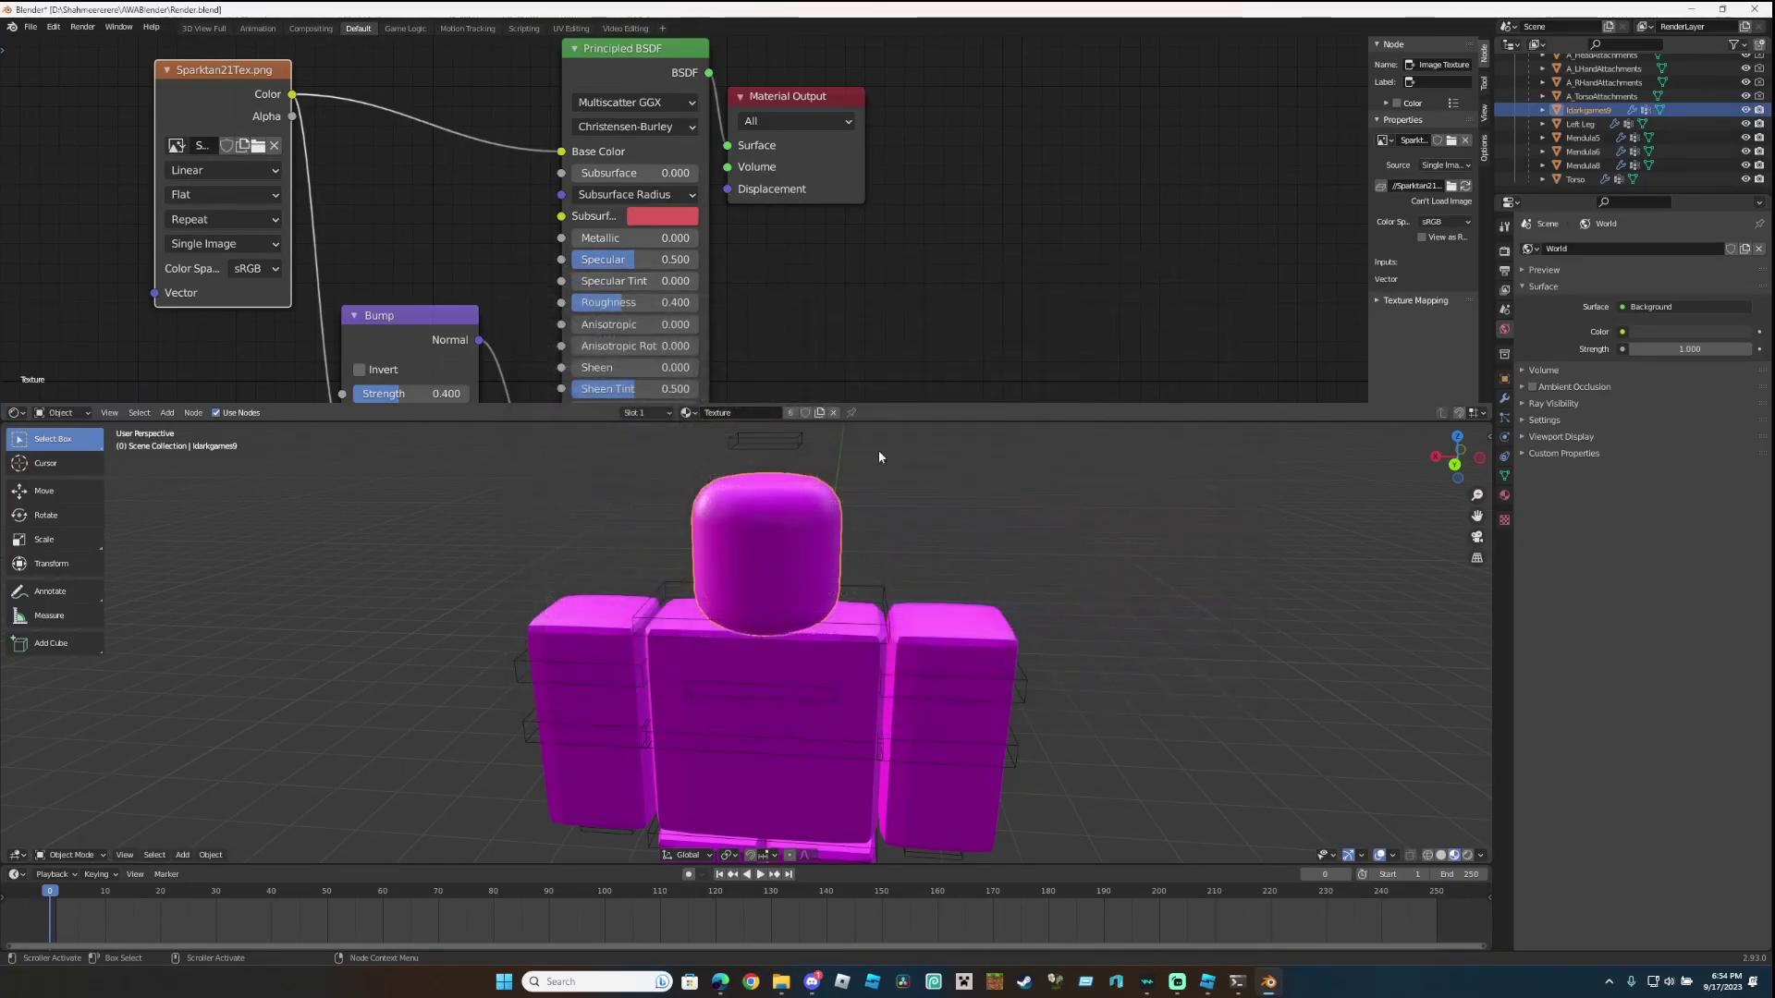
pyautogui.moveTo(919, 422); pyautogui.dragTo(929, 33)
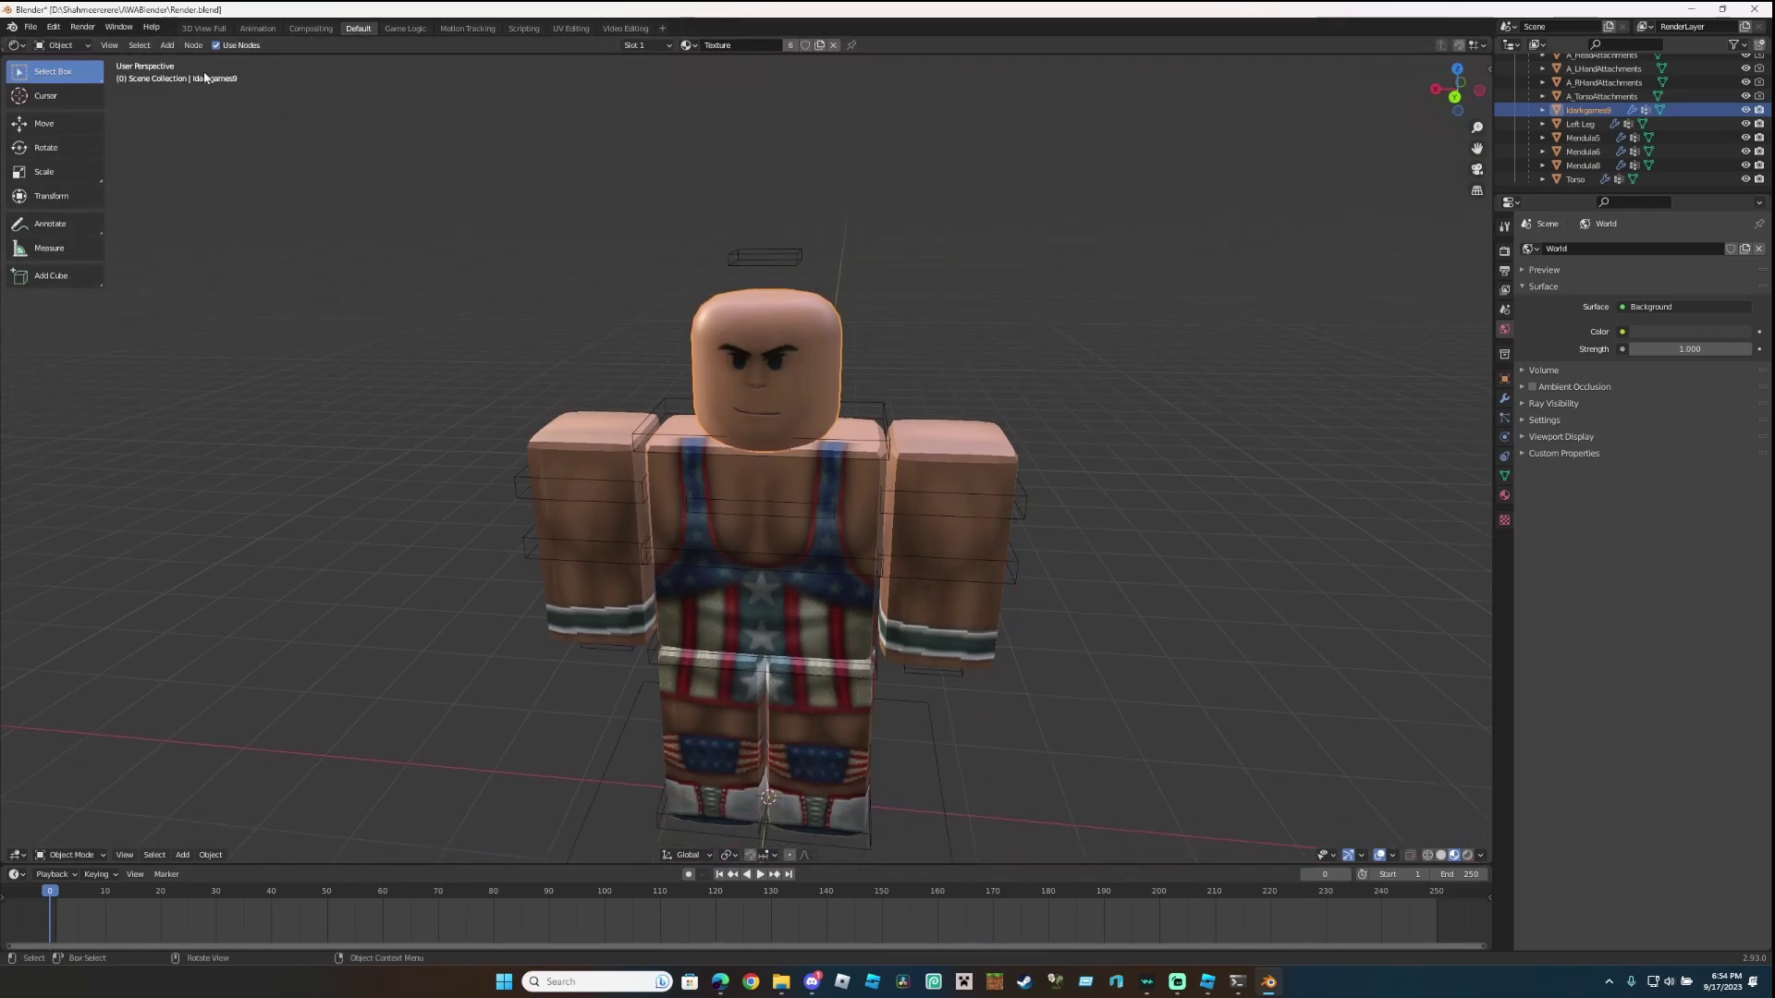
# Open the file browser for importing a Wavefront OBJ.
pyautogui.click(30, 26)
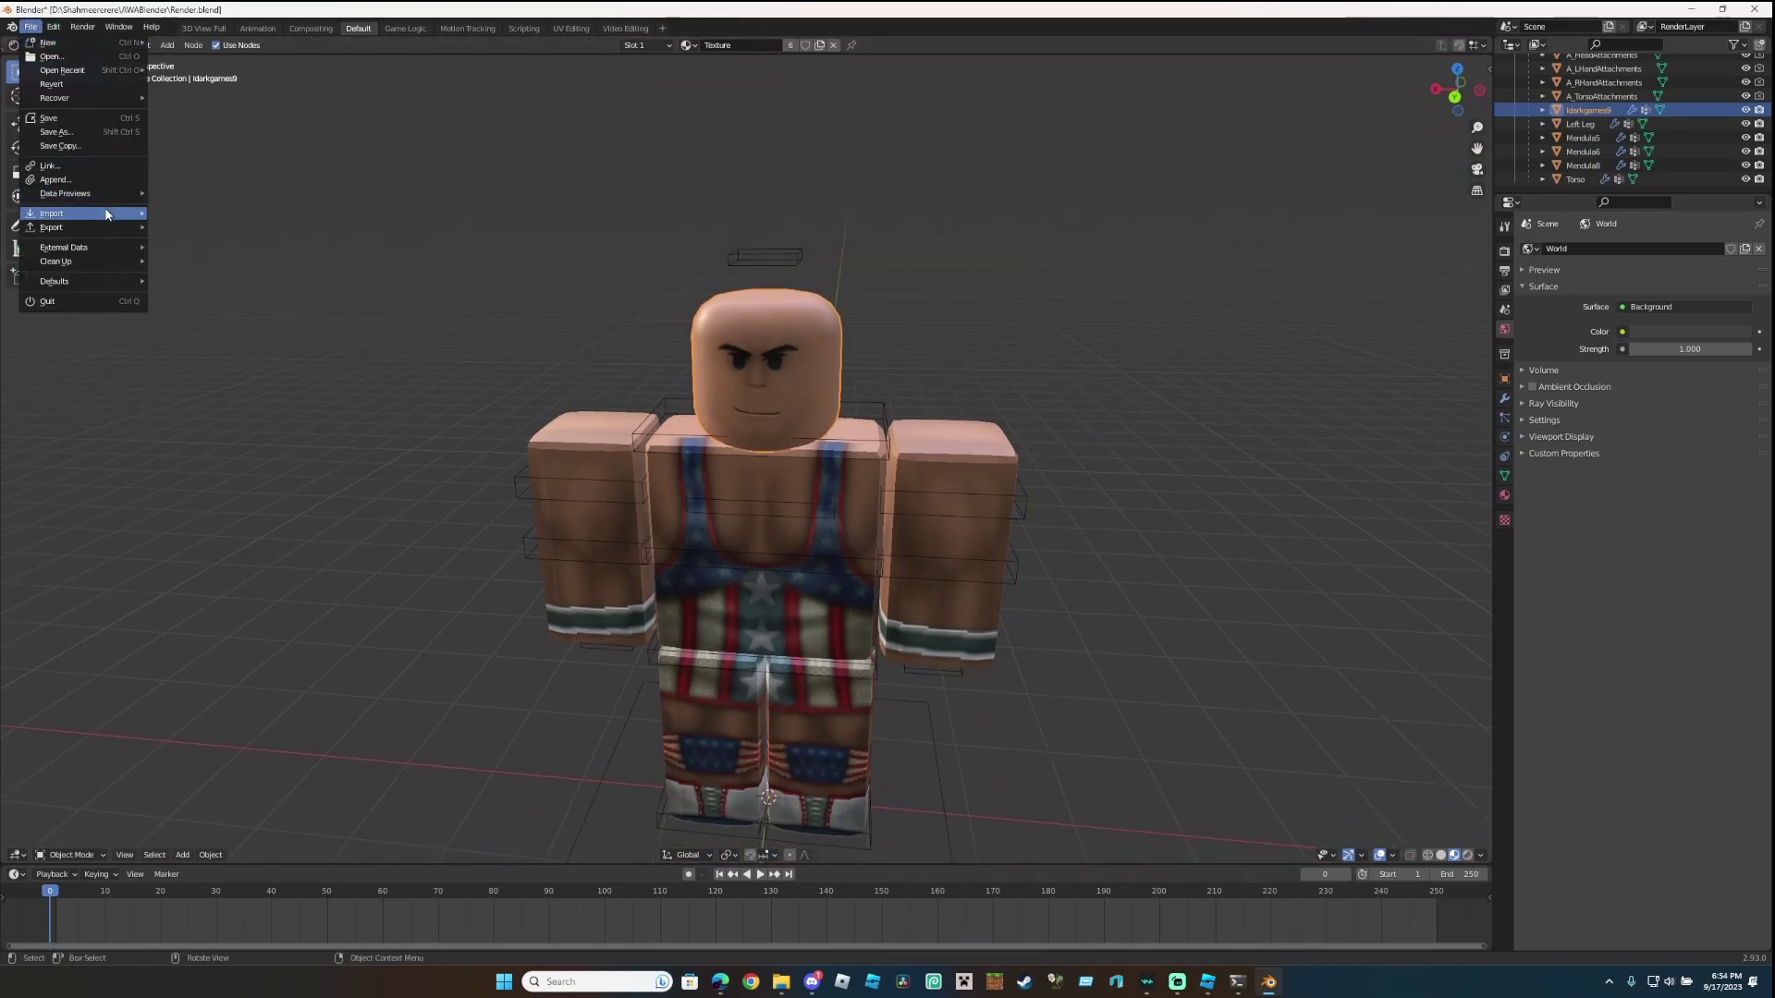
pyautogui.moveTo(139, 220)
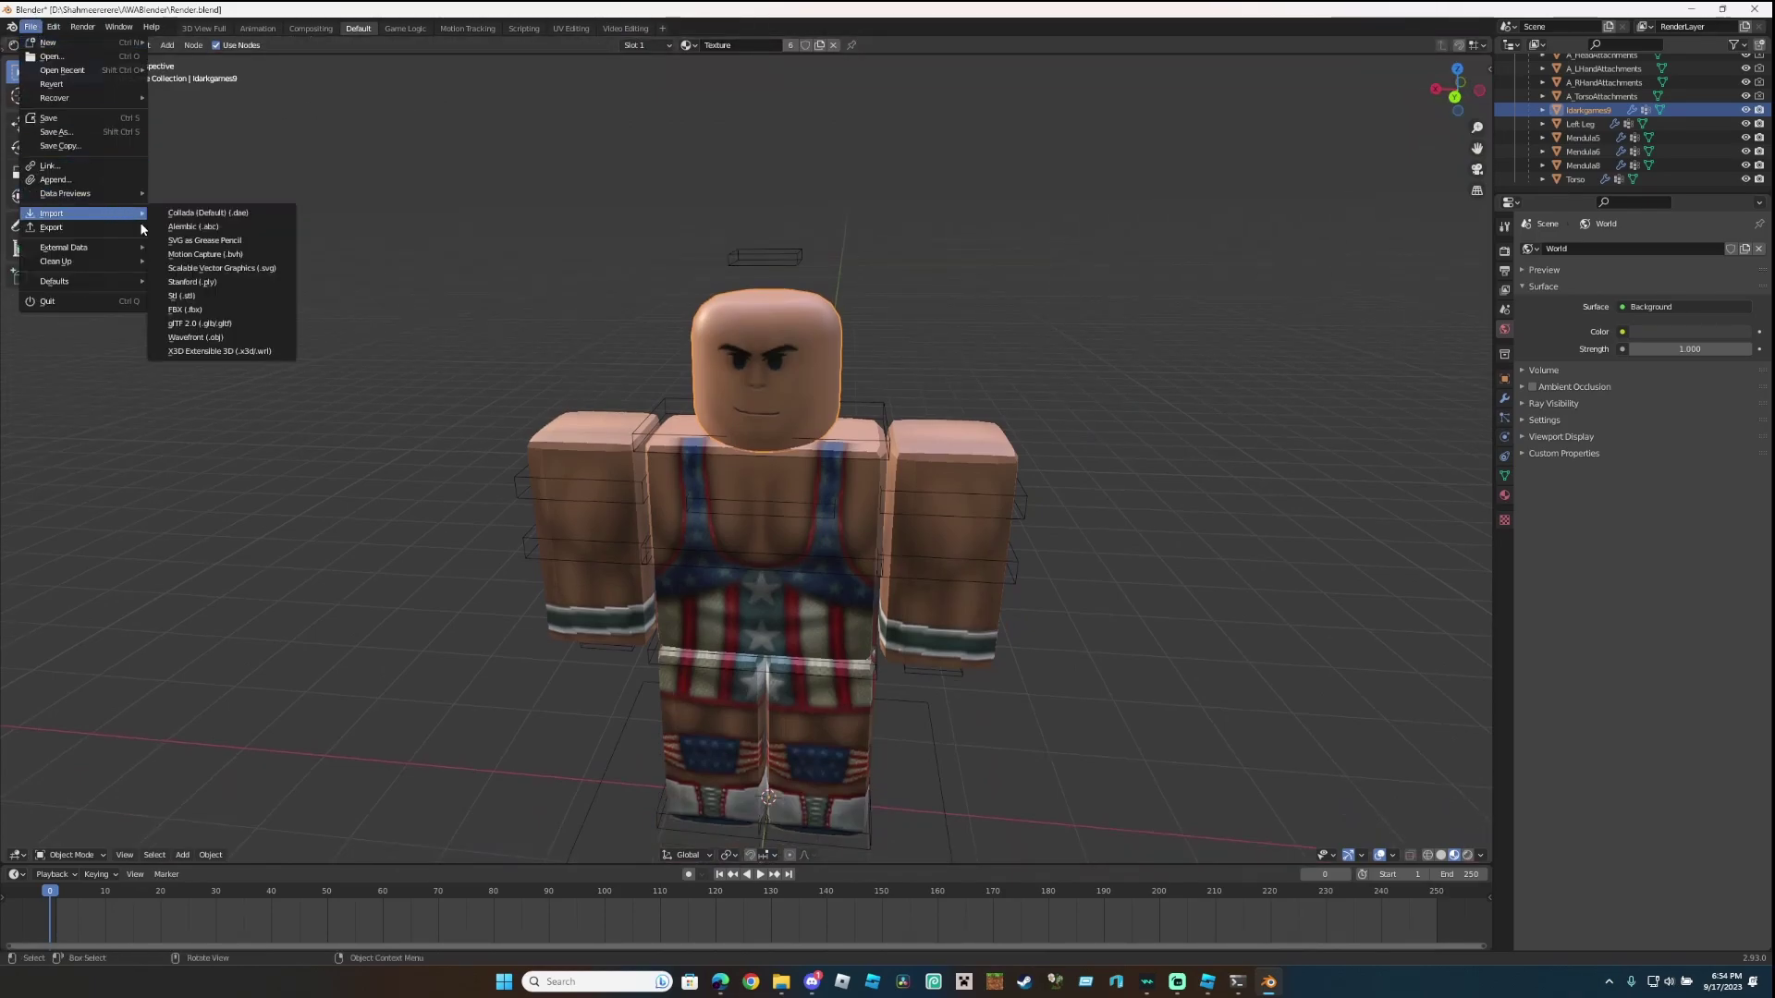
pyautogui.click(237, 338)
# Switch to Roblox Studio and export only the model's Hair part to Downloads as an OBJ file named ez 2.
pyautogui.click(1208, 982)
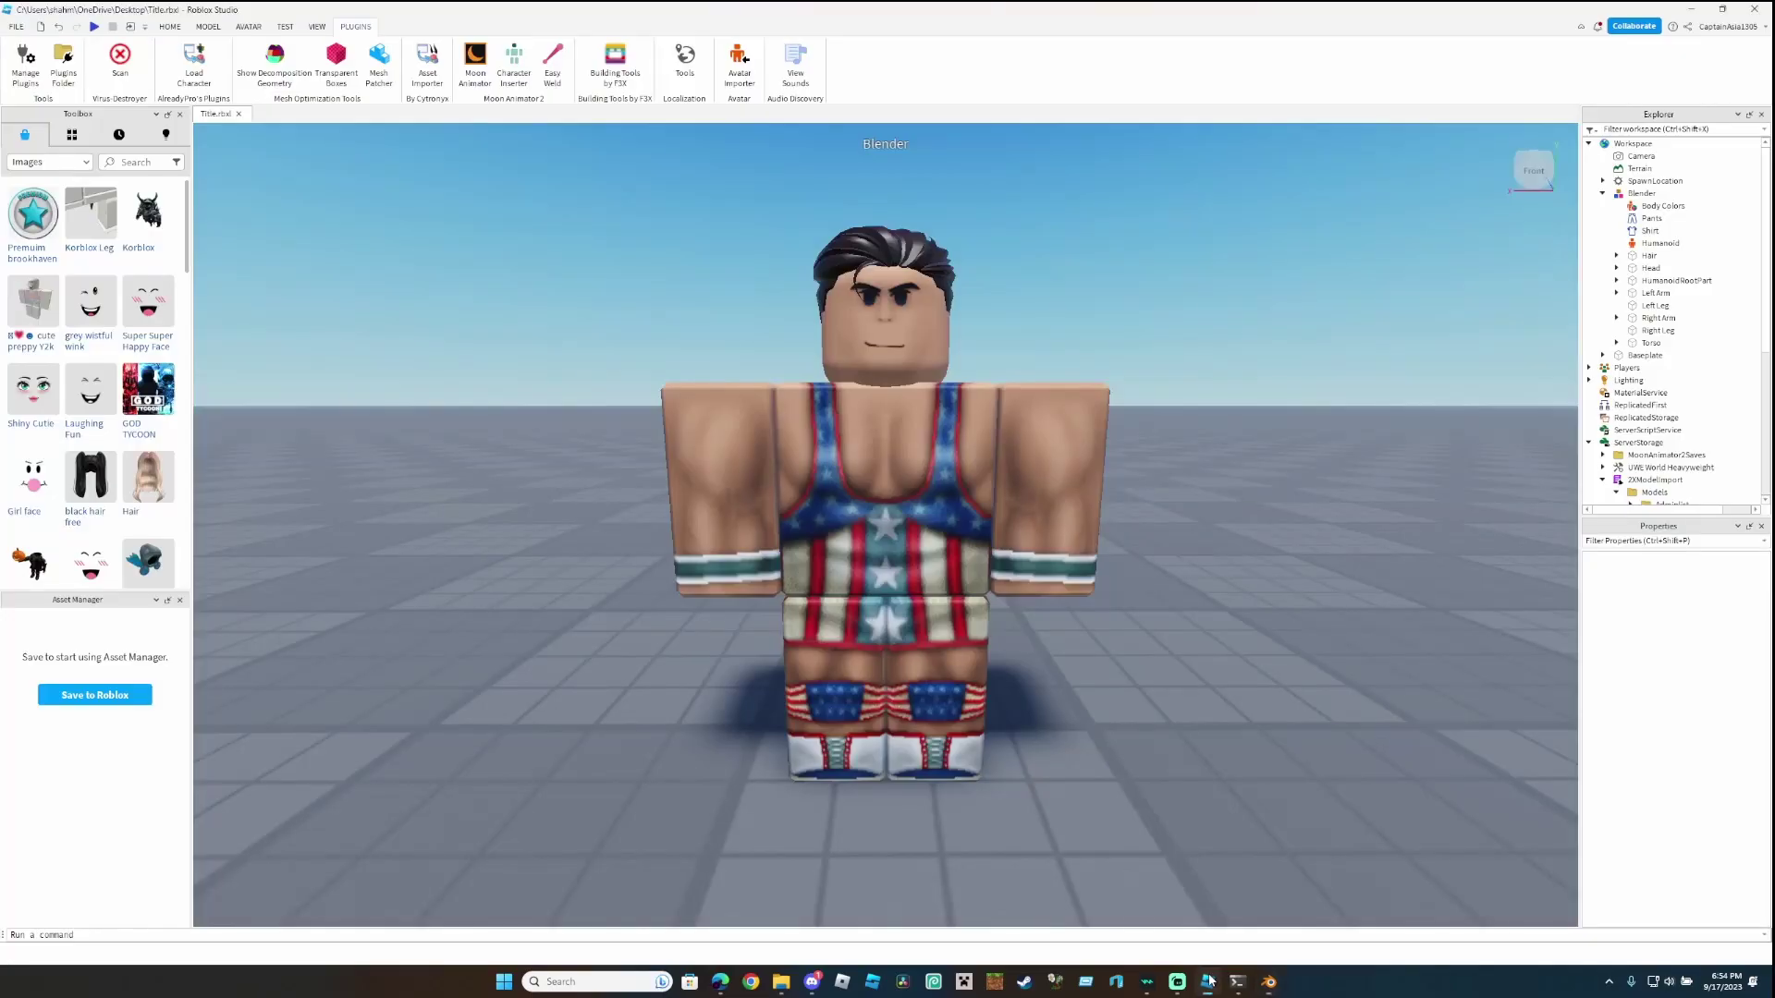
pyautogui.click(893, 272)
pyautogui.click(1646, 255)
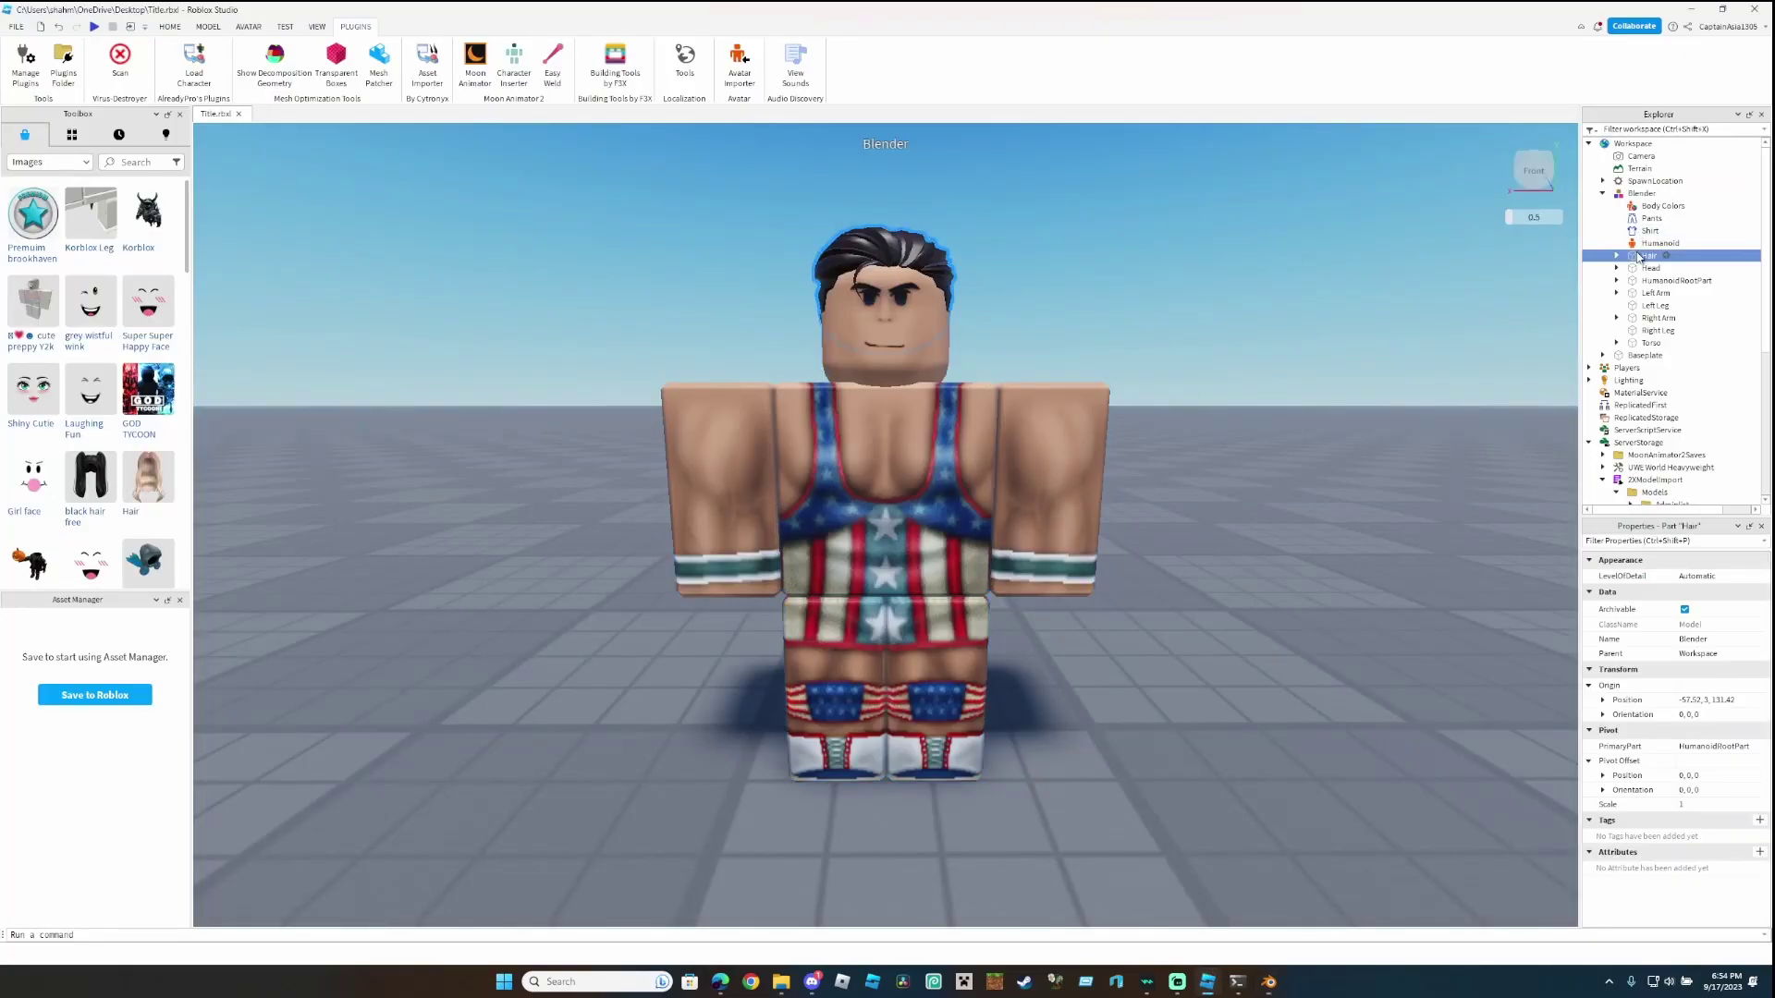
pyautogui.rightClick(1640, 257)
pyautogui.click(1655, 722)
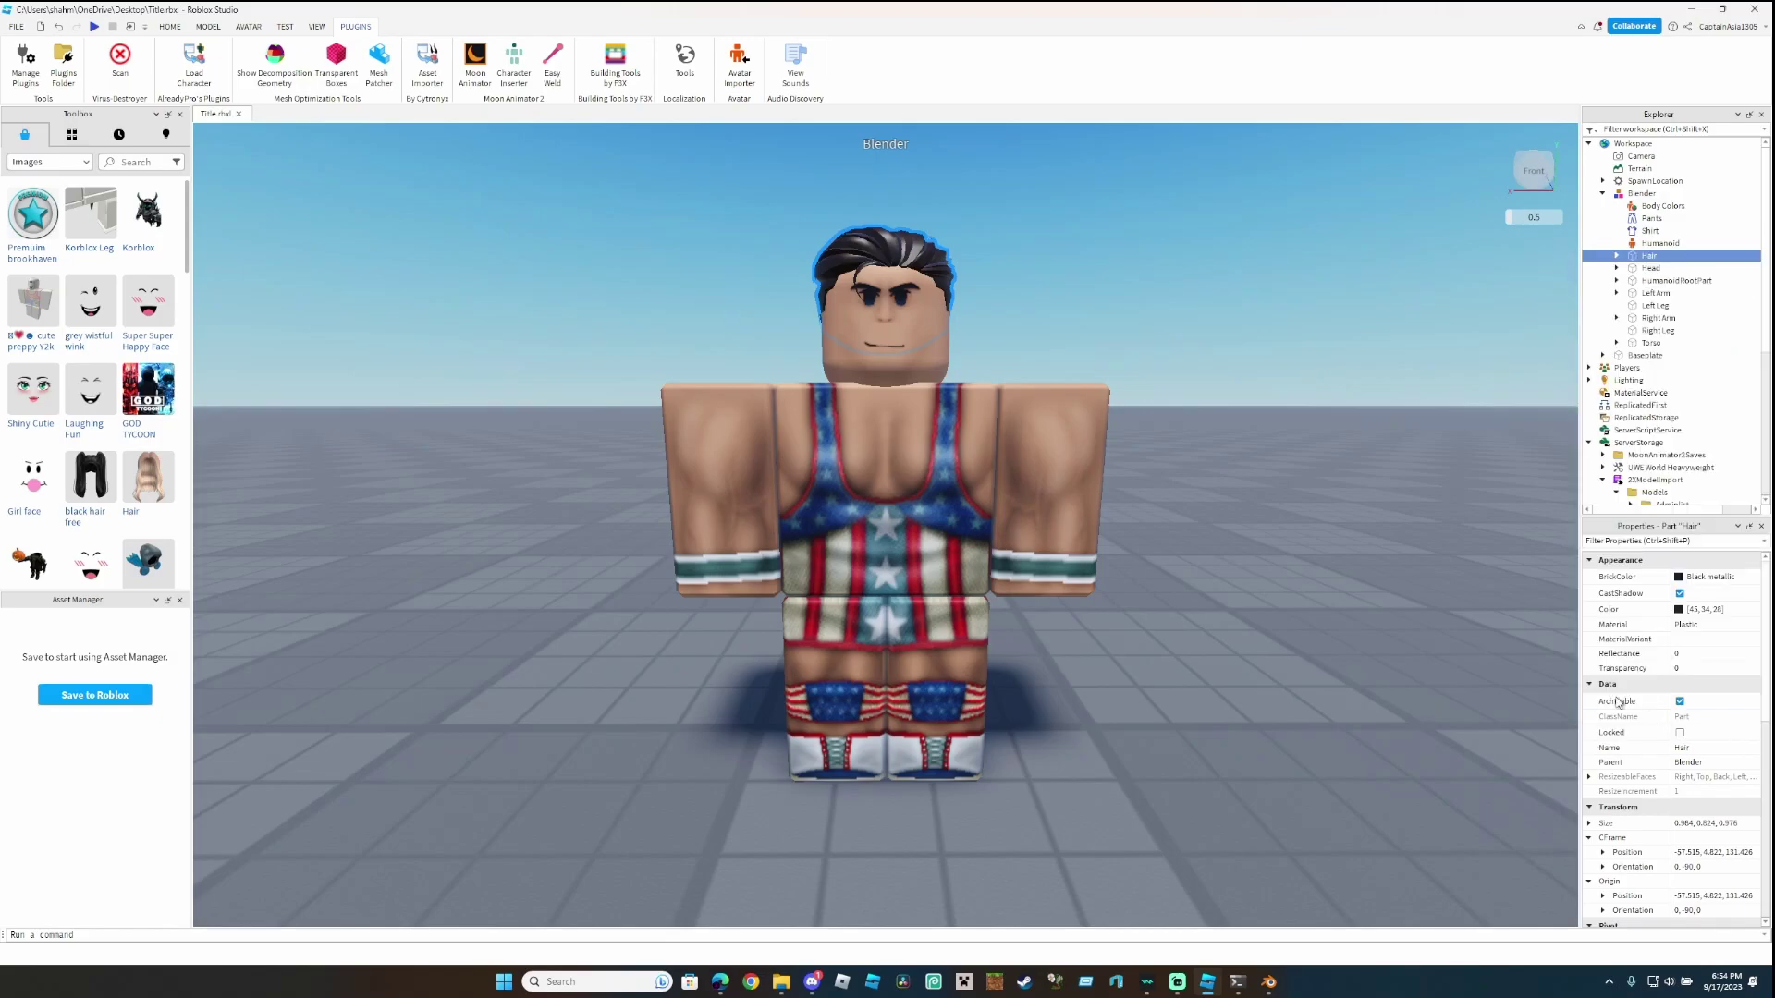
pyautogui.write('hair')
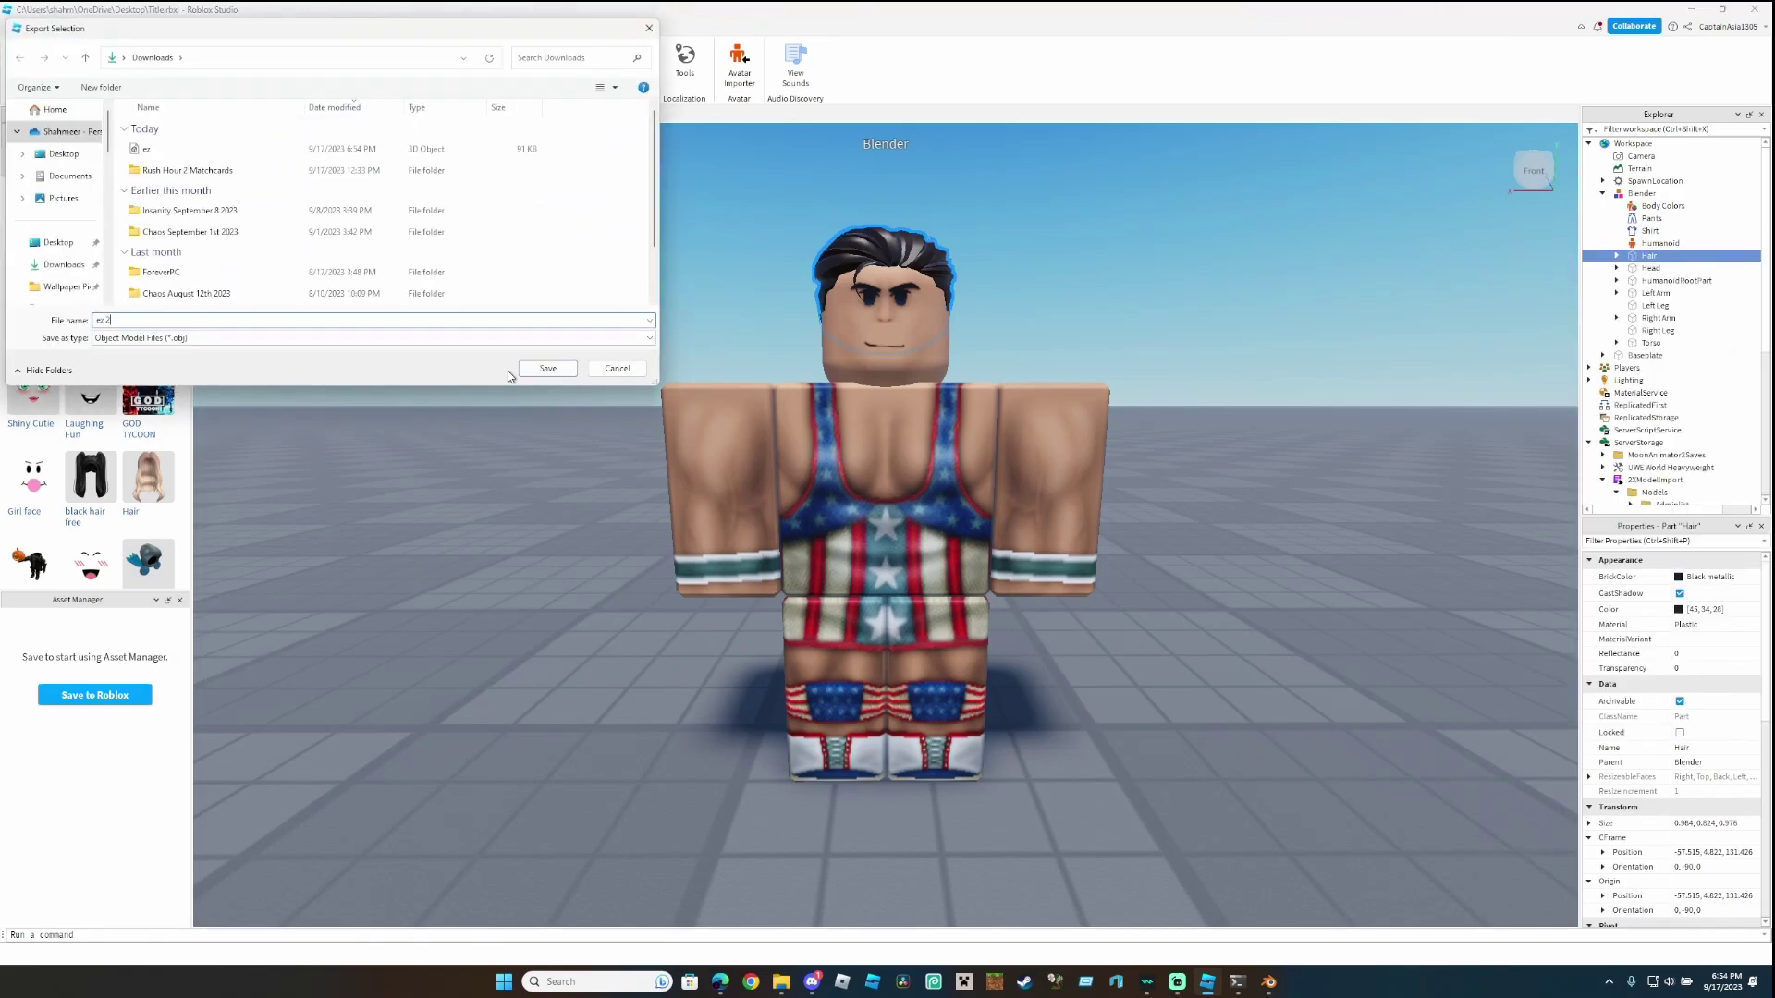
pyautogui.click(546, 368)
# Return to Blender's import browser and import ez 2.obj from the Downloads folder.
pyautogui.moveTo(1269, 982)
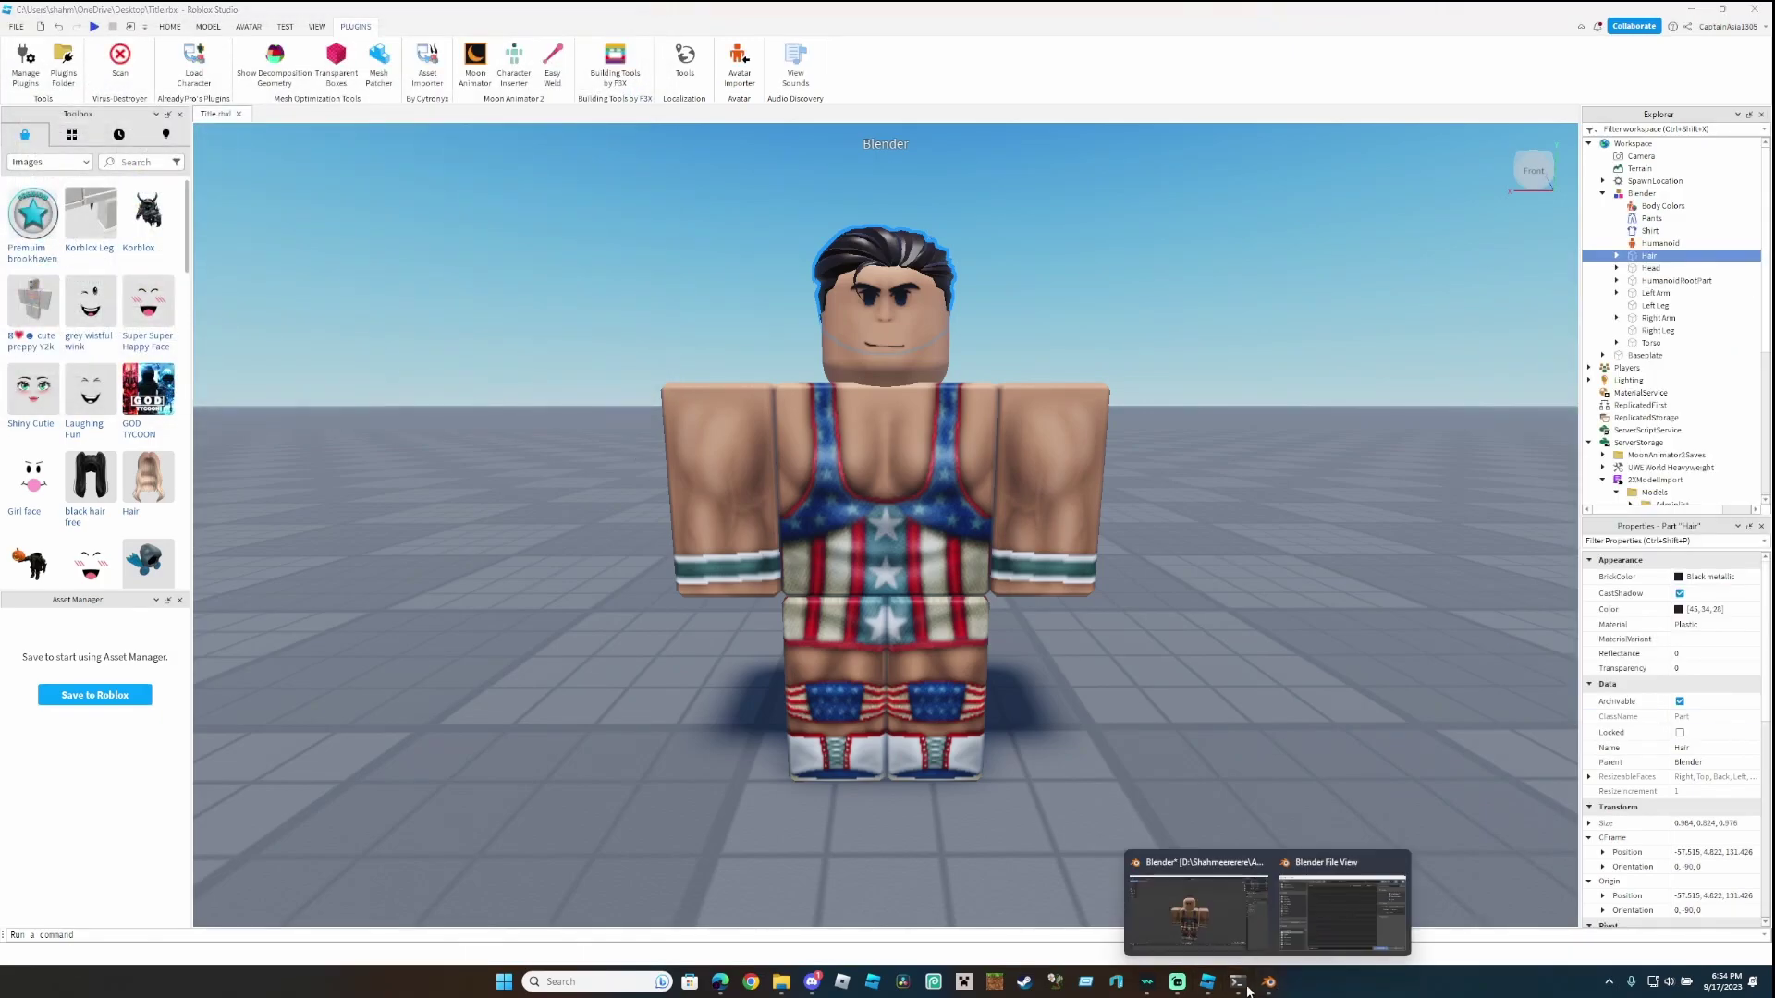
pyautogui.click(1313, 929)
pyautogui.click(565, 427)
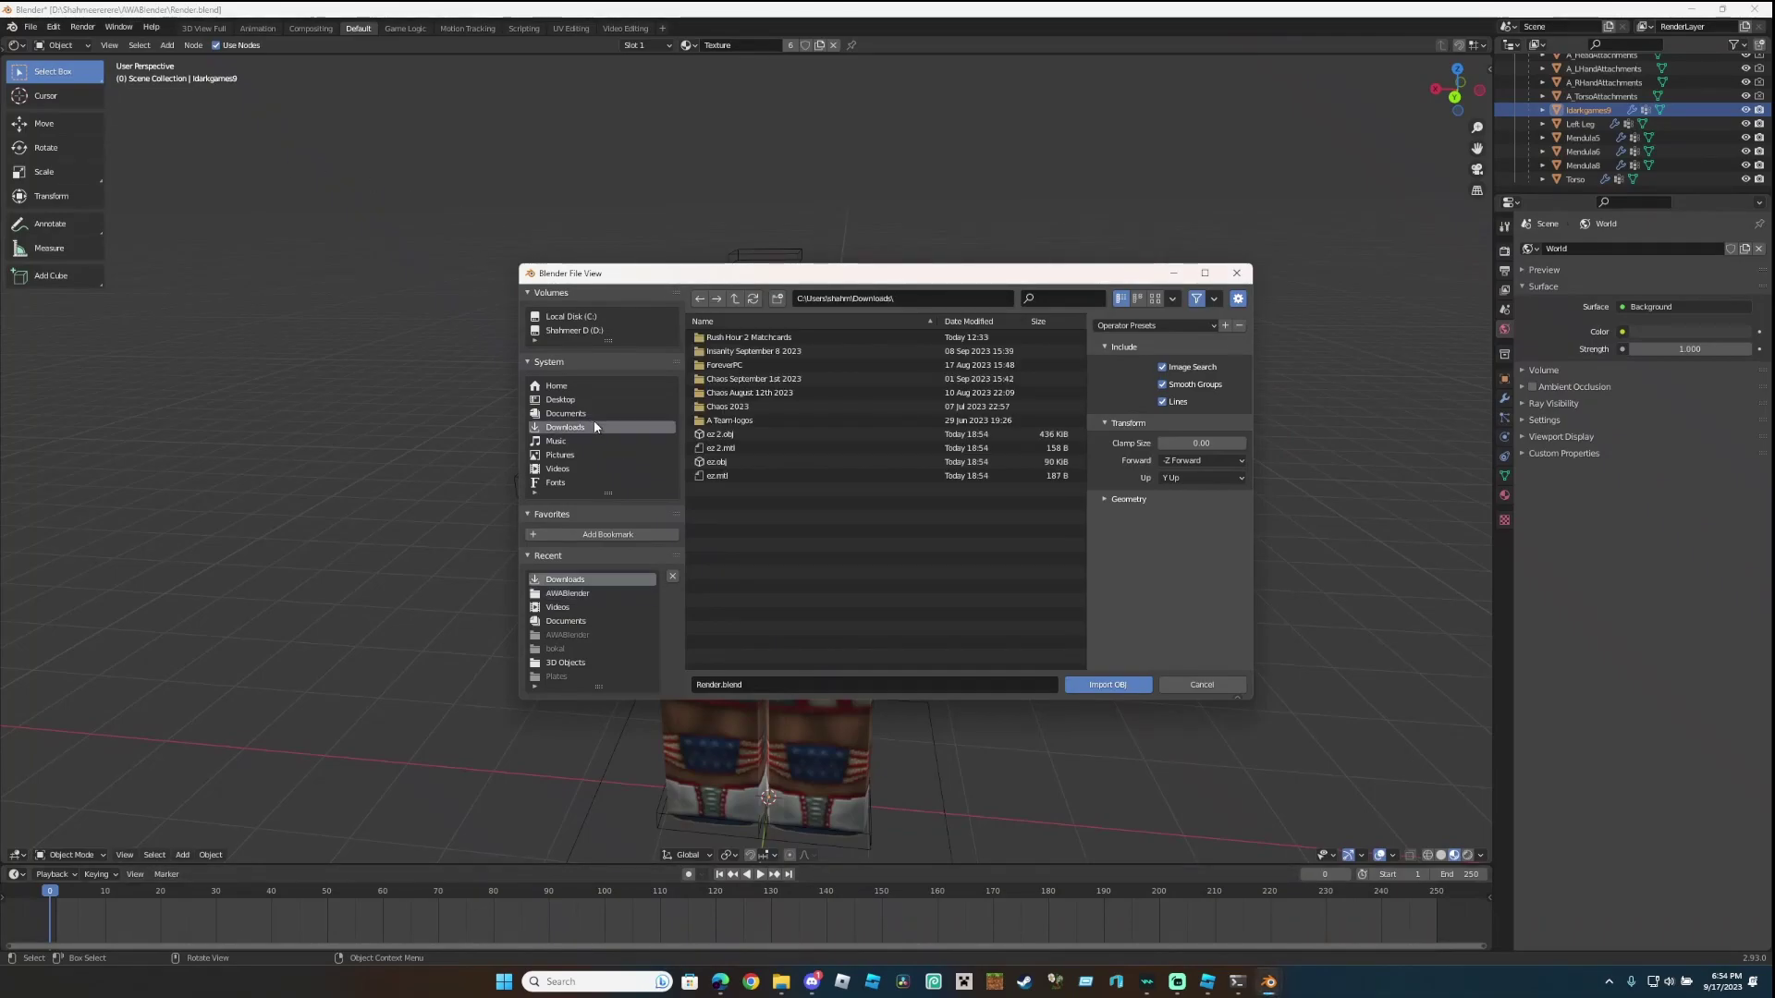
pyautogui.doubleClick(732, 433)
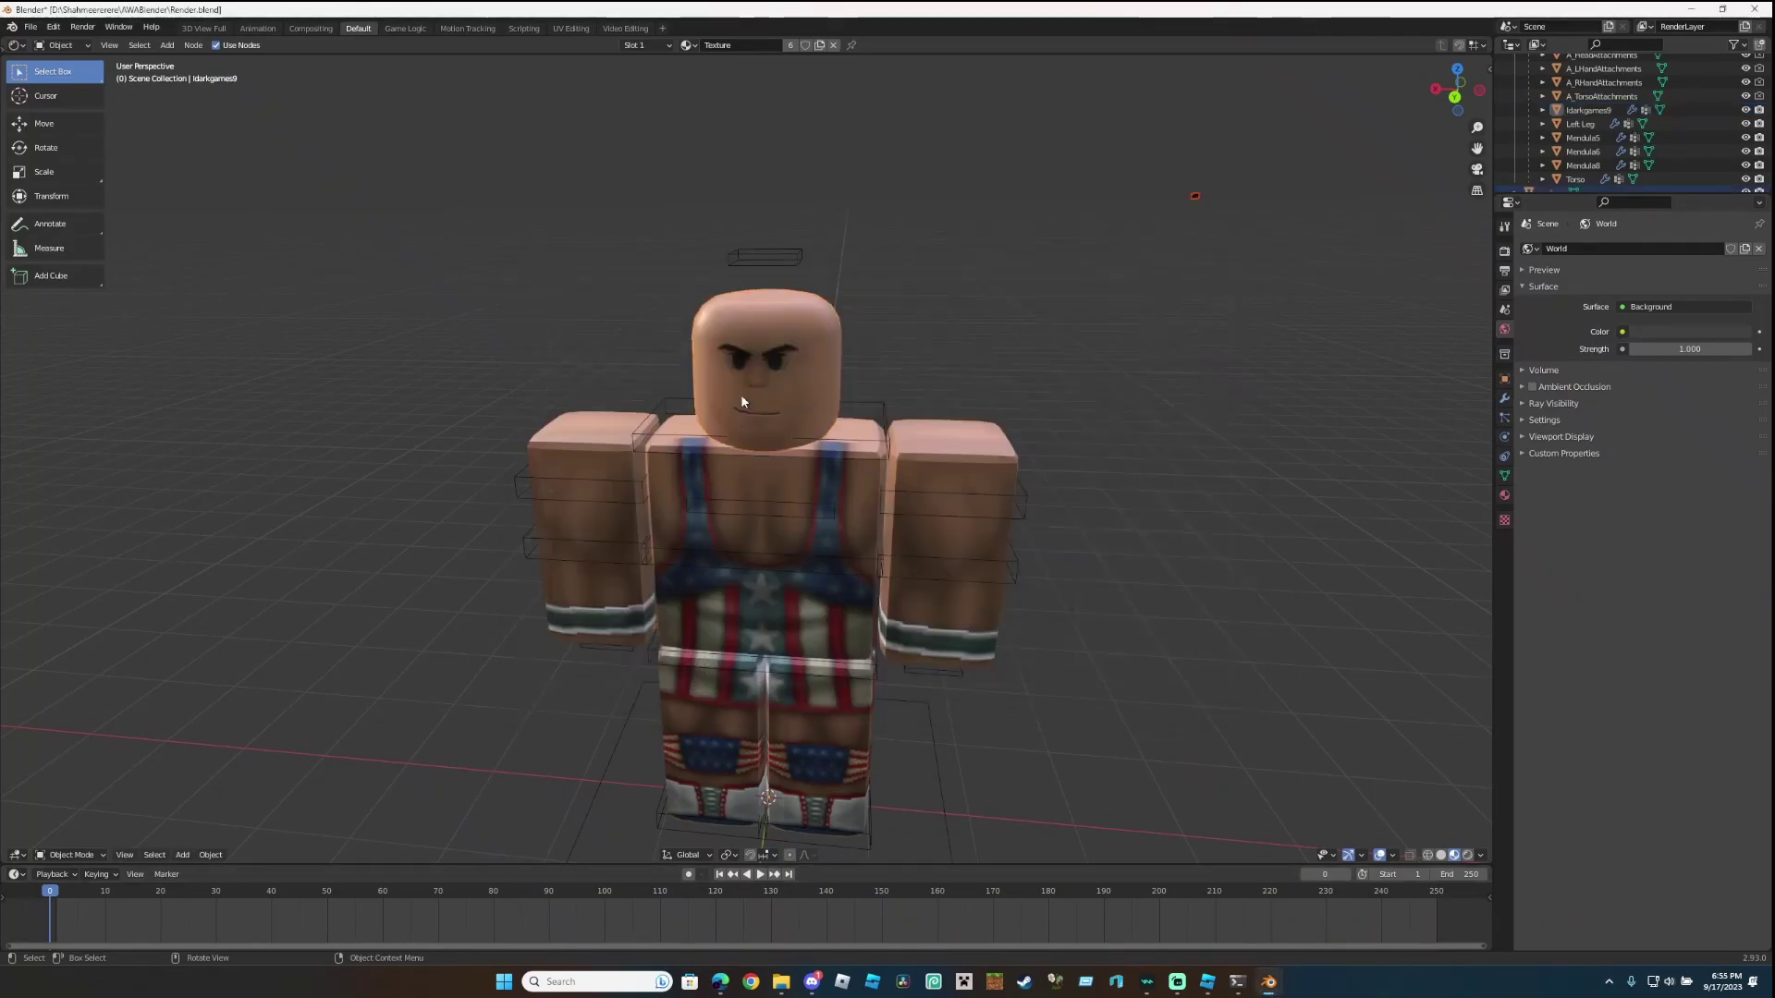
# Bring the imported hair to its origin with Set Origin, Geometry to Origin.
pyautogui.rightClick(1196, 199)
pyautogui.moveTo(1197, 199)
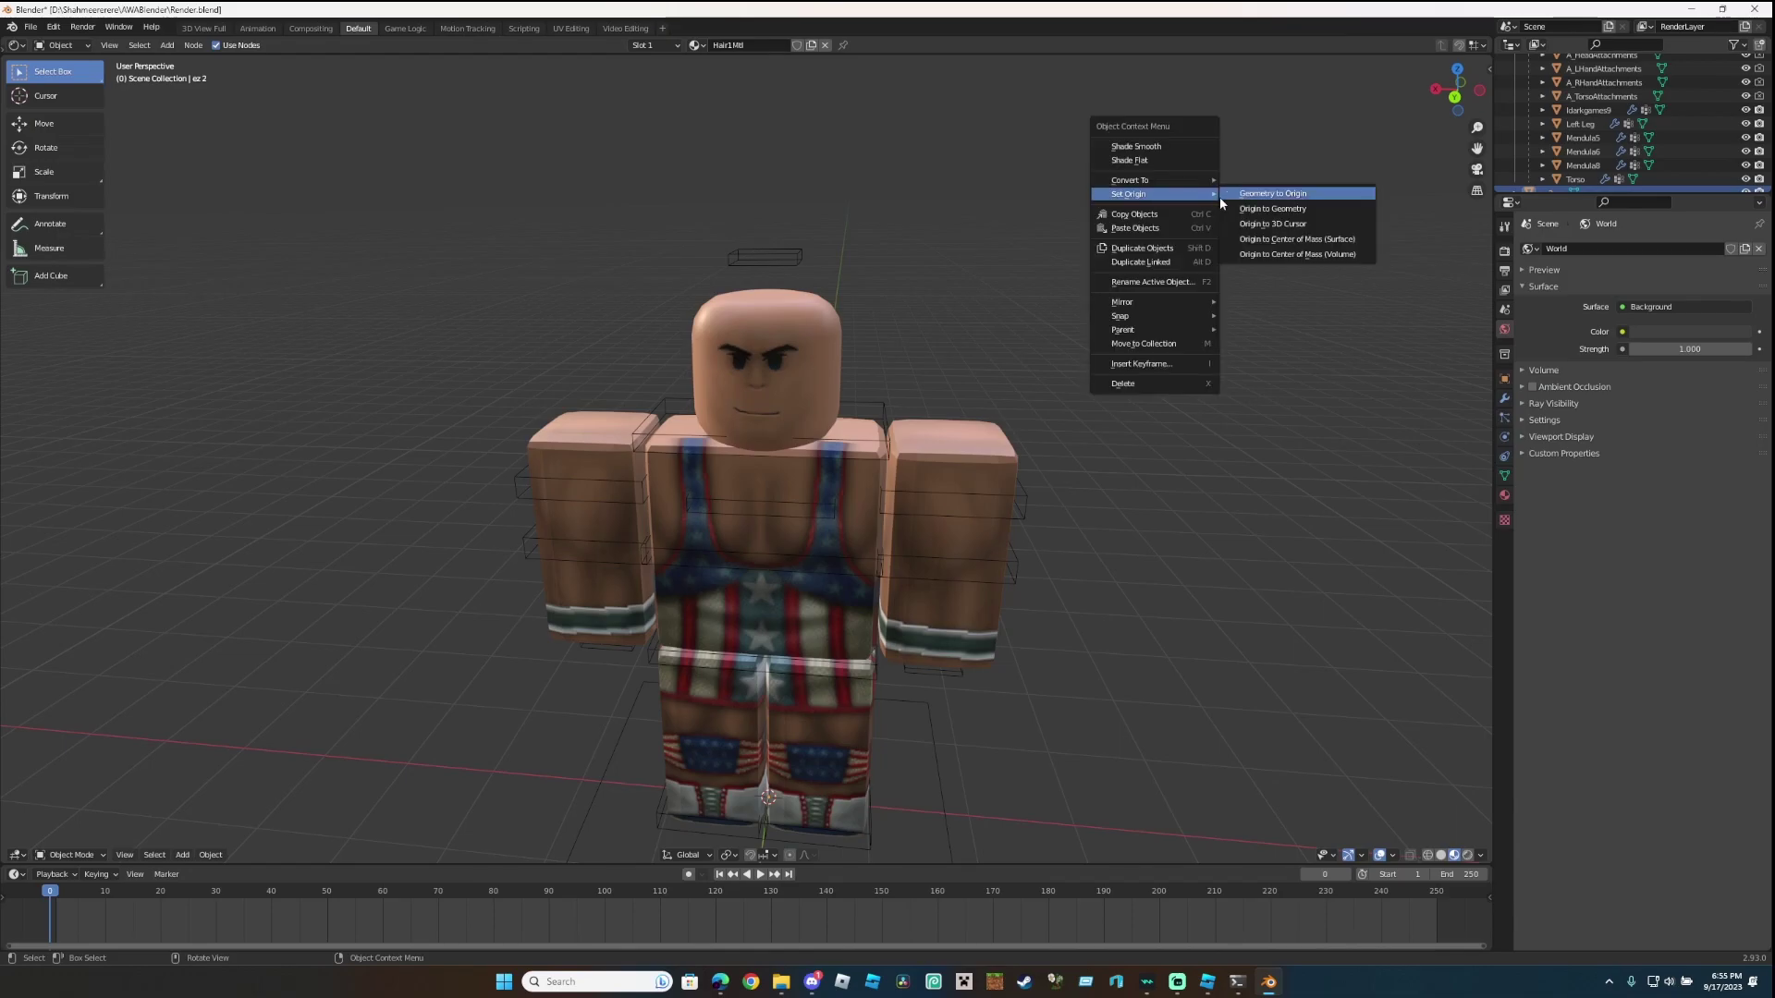
pyautogui.click(1240, 195)
# Move the hair up from the character's feet and fit it onto the top of the head.
pyautogui.click(61, 124)
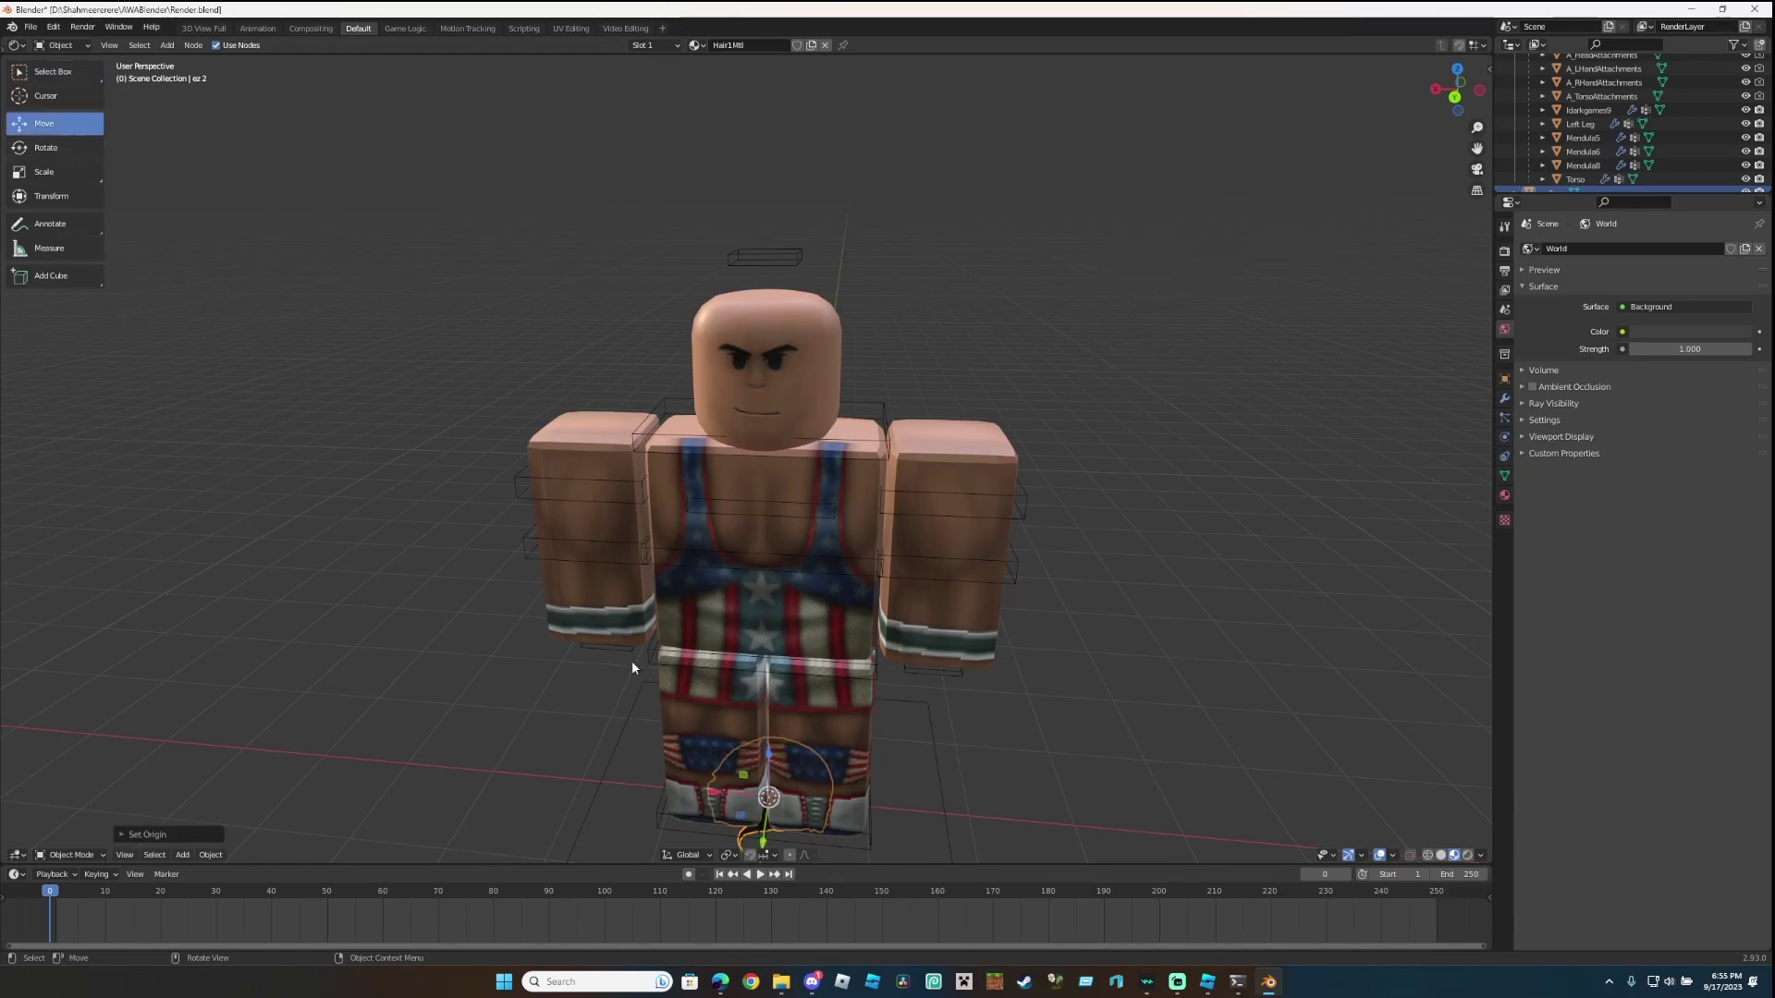
pyautogui.moveTo(769, 770); pyautogui.dragTo(768, 296)
pyautogui.moveTo(768, 295); pyautogui.dragTo(883, 287, button='middle')
pyautogui.moveTo(1100, 334)
pyautogui.mouseDown()
pyautogui.moveTo(1125, 340)
pyautogui.moveTo(1082, 316)
pyautogui.mouseUp()
pyautogui.moveTo(1081, 317); pyautogui.dragTo(1007, 317, button='middle')
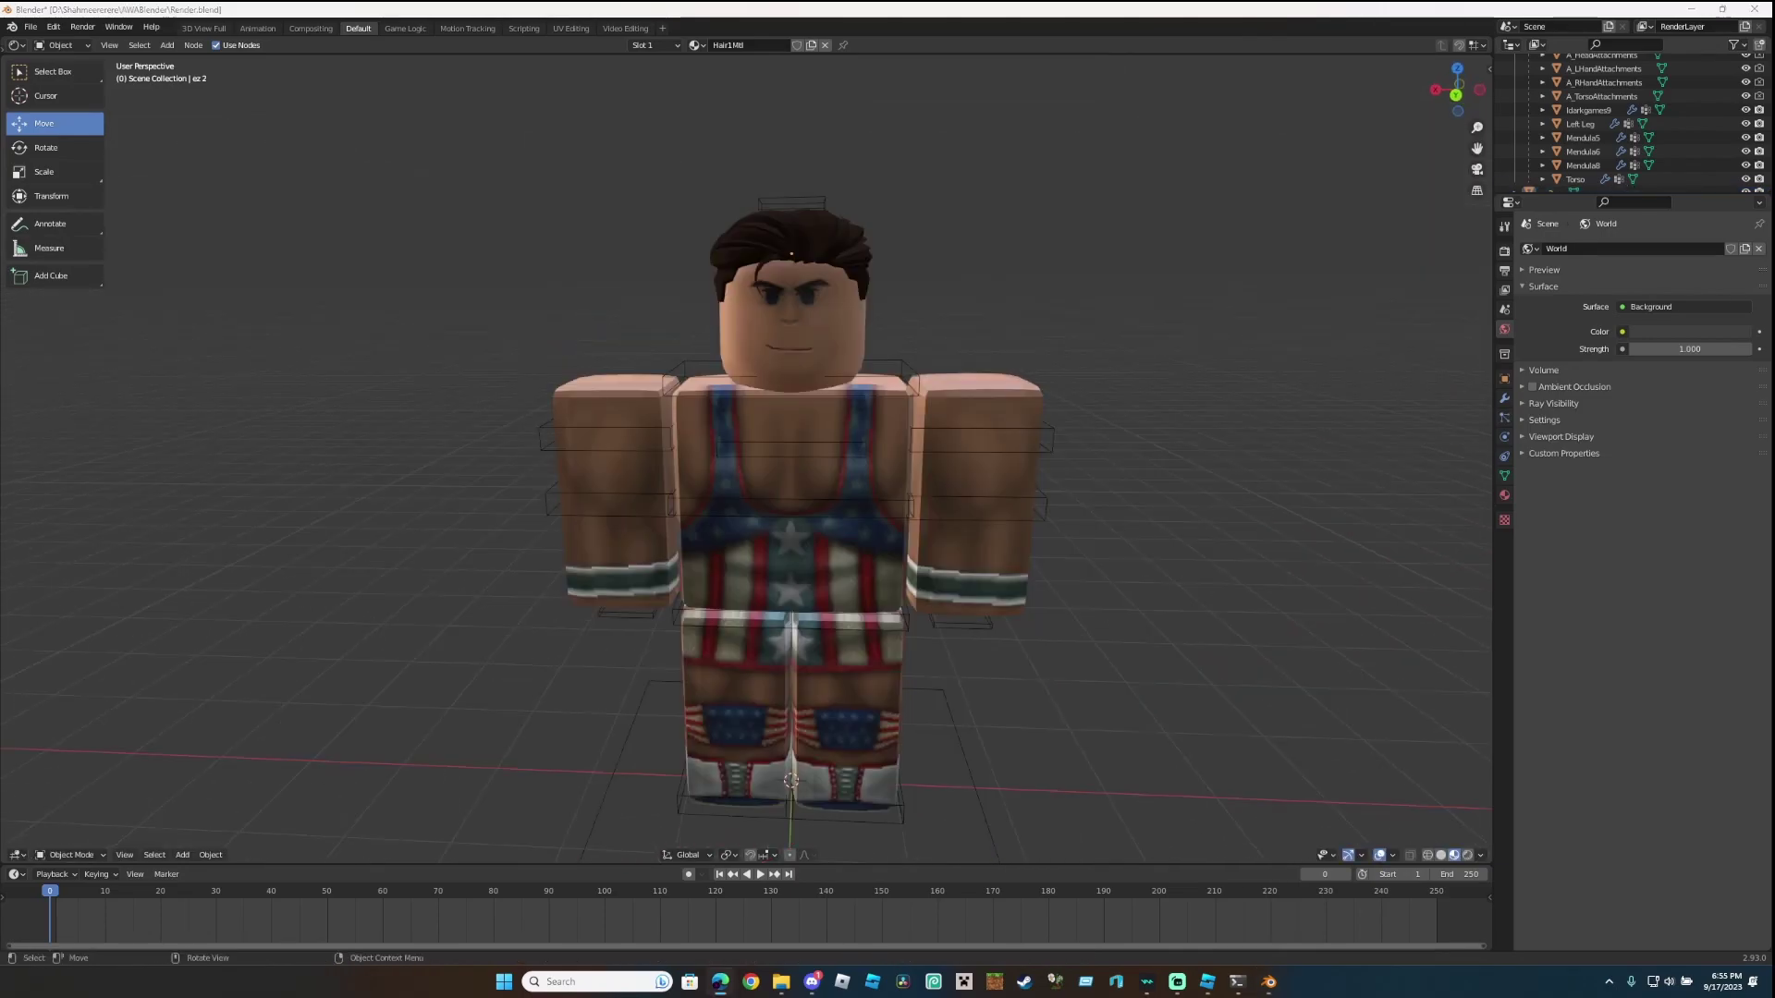
# Select the character's armature in Object Mode and switch it to Pose Mode with the R E elbow bone as the active bone.
pyautogui.click(75, 854)
pyautogui.click(87, 838)
pyautogui.click(558, 501)
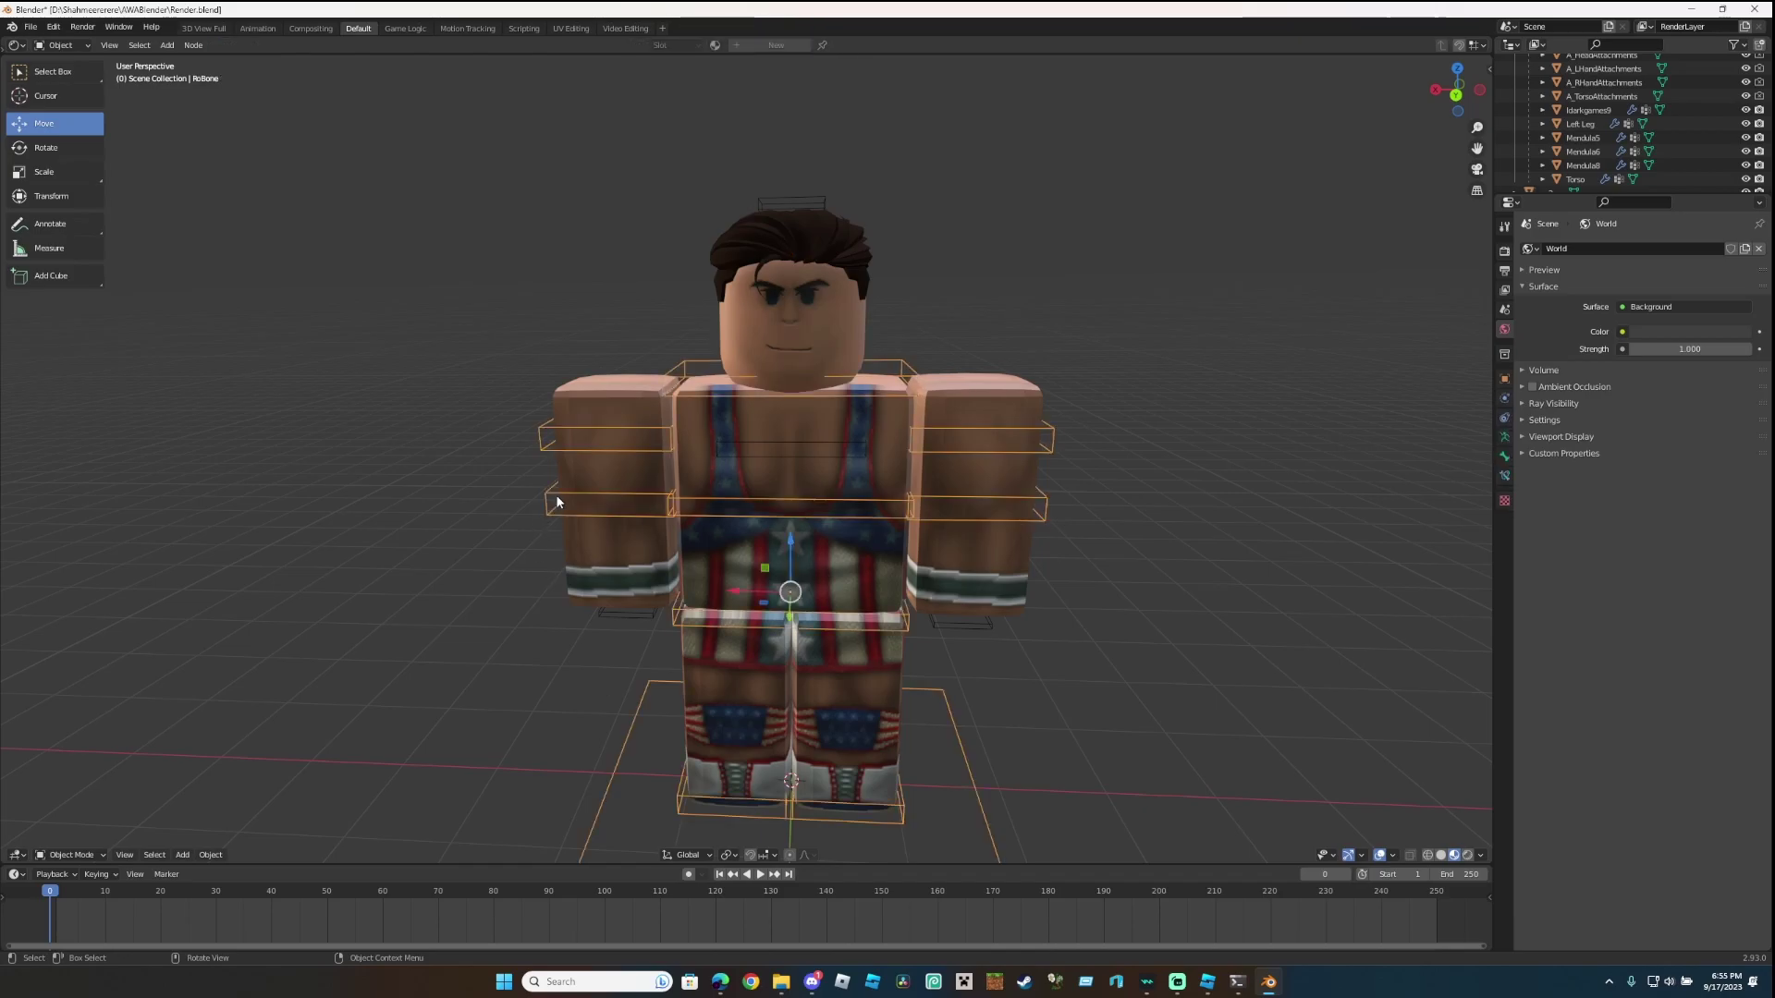
pyautogui.click(75, 854)
pyautogui.click(69, 805)
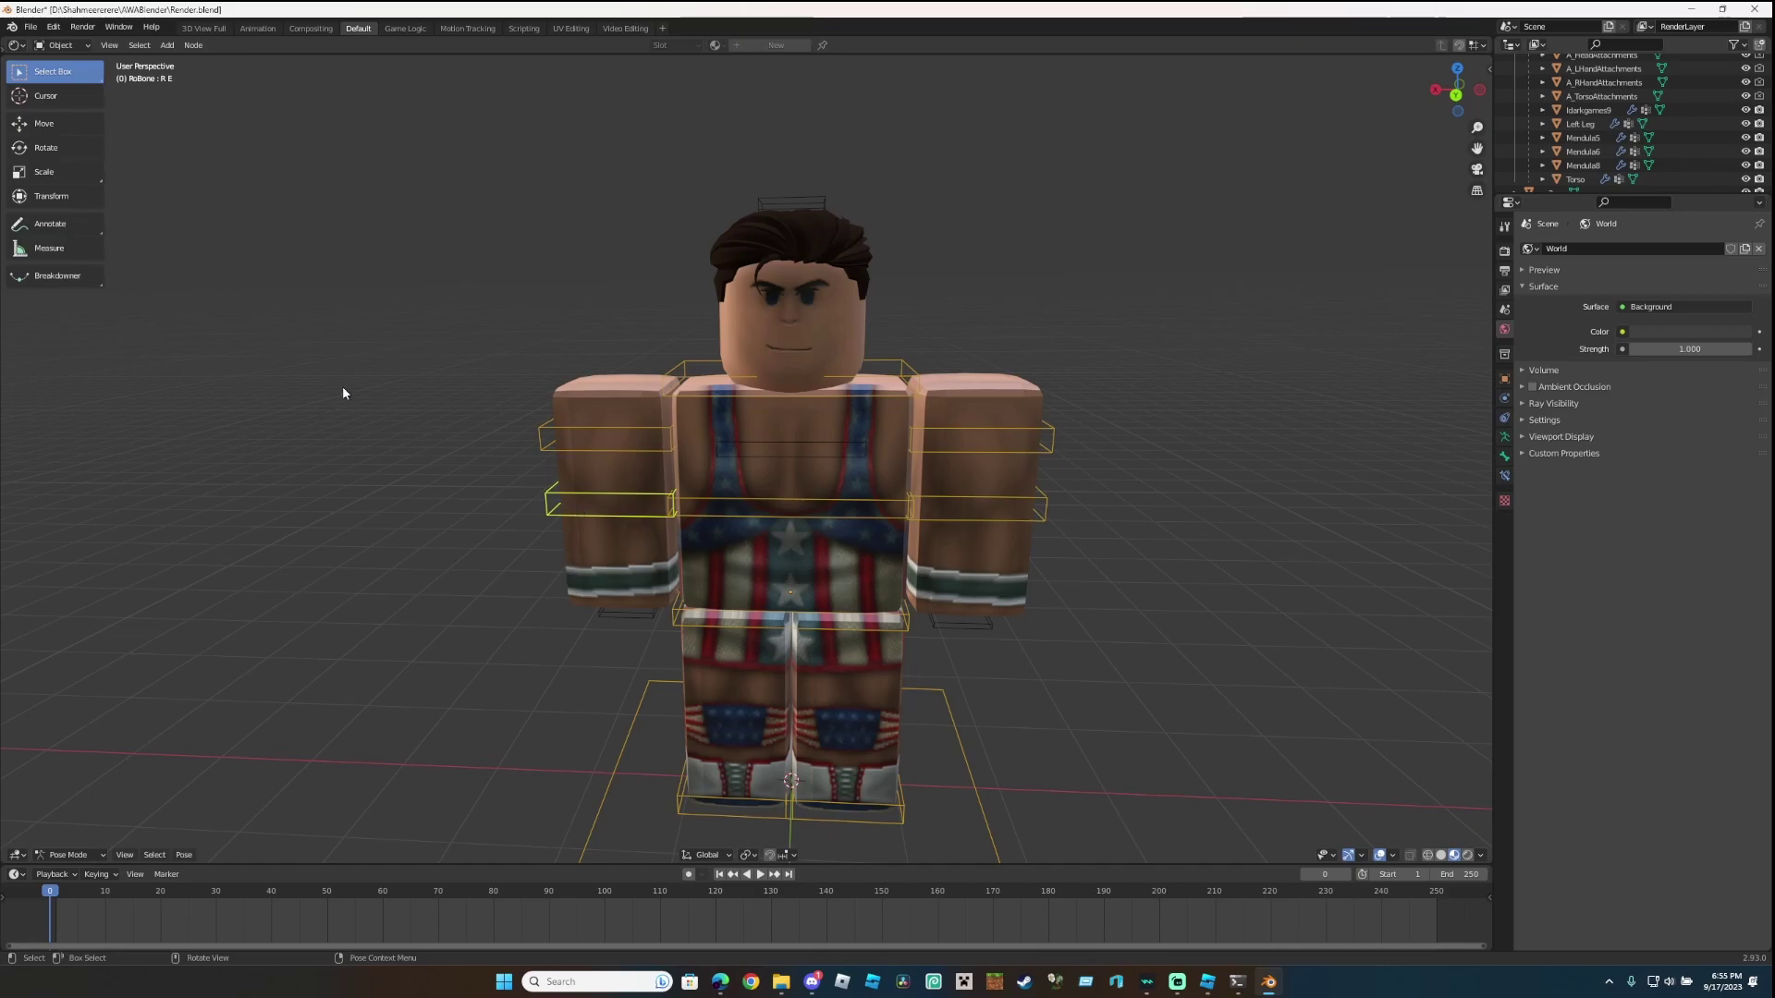
# Rotate both elbow bones so the character's forearms bend forward.
pyautogui.click(45, 147)
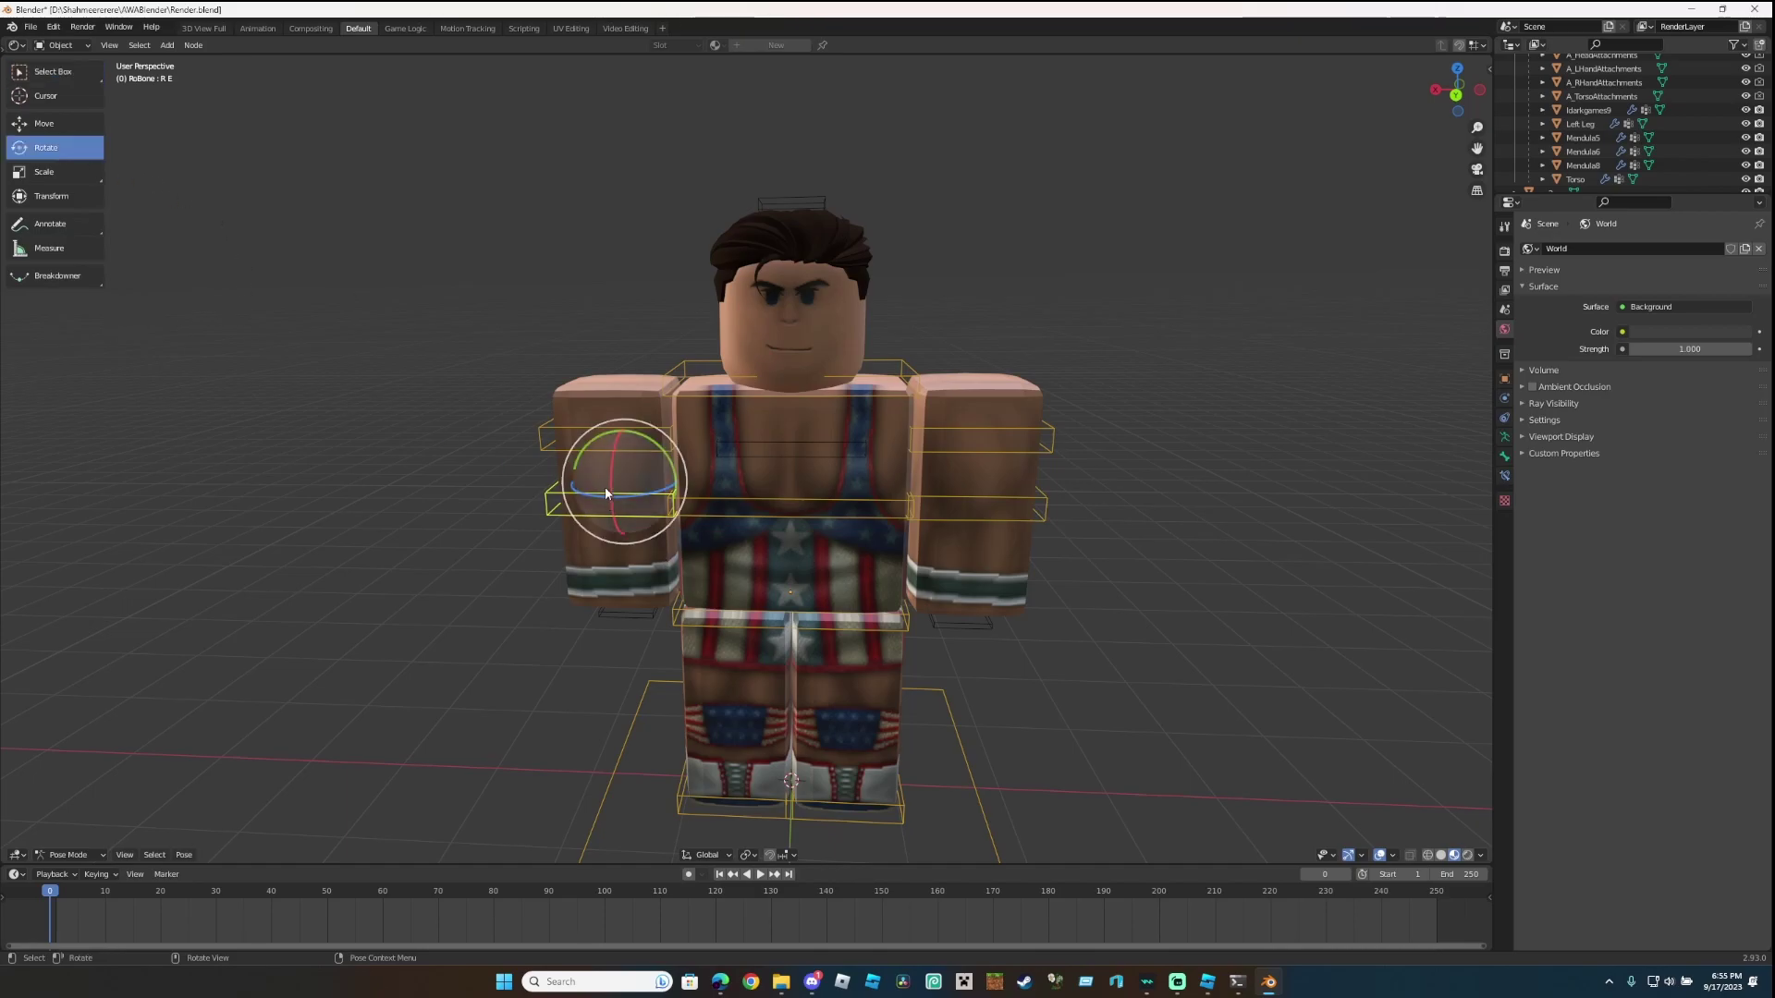
pyautogui.moveTo(616, 490); pyautogui.dragTo(612, 470)
pyautogui.press('Escape')
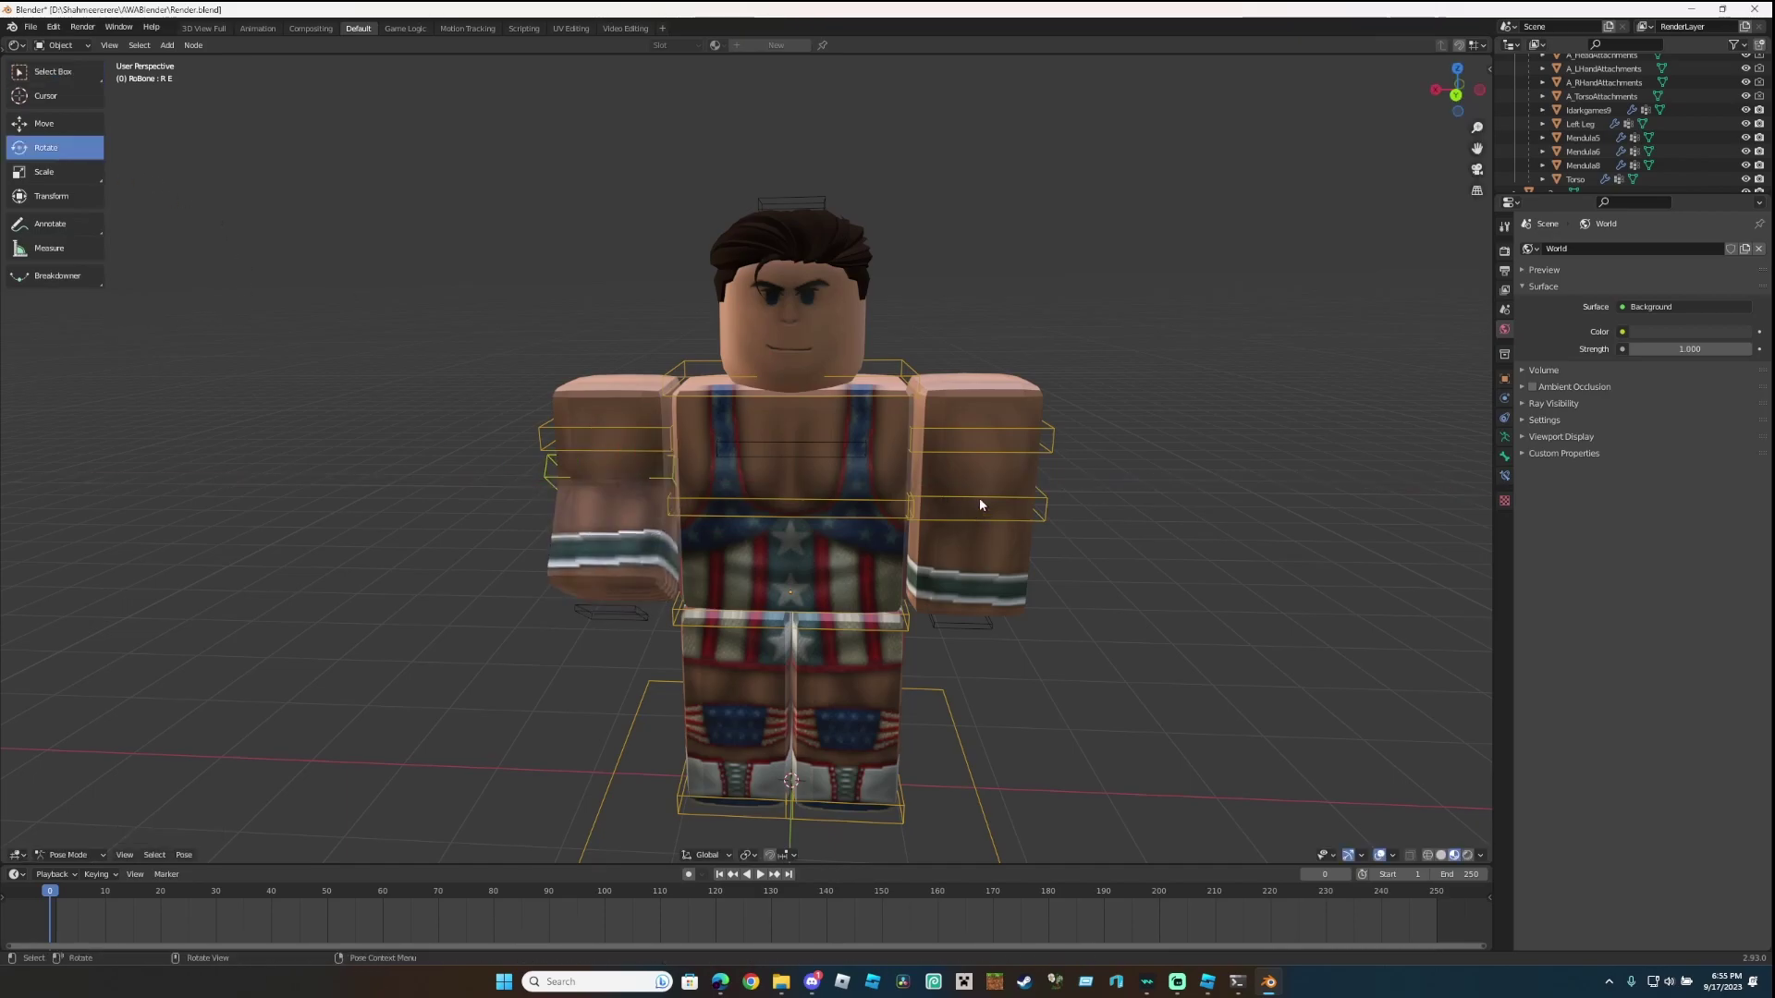
pyautogui.click(973, 492)
pyautogui.moveTo(976, 488); pyautogui.dragTo(945, 435)
# Select the head and hair together in Object Mode and rotate them to turn the face toward the viewer.
pyautogui.moveTo(893, 332); pyautogui.dragTo(992, 304, button='middle')
pyautogui.click(991, 304)
pyautogui.moveTo(1058, 285); pyautogui.dragTo(982, 203)
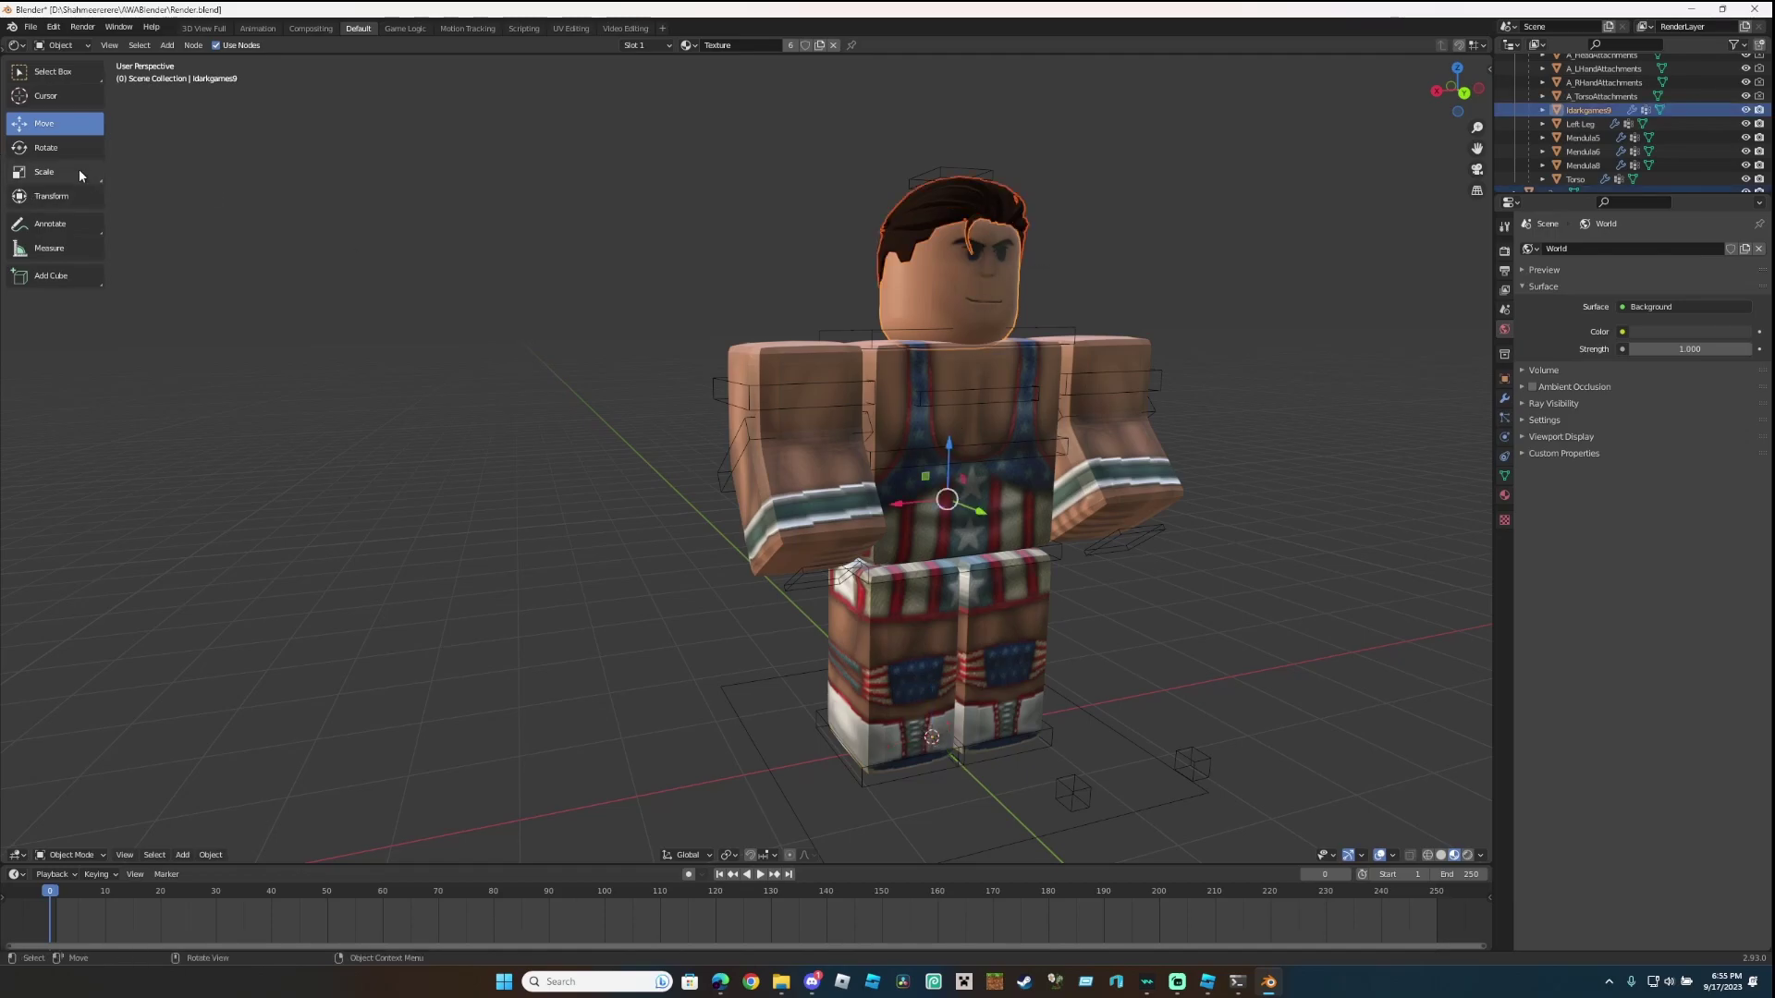
pyautogui.click(56, 148)
pyautogui.moveTo(951, 513); pyautogui.dragTo(934, 536)
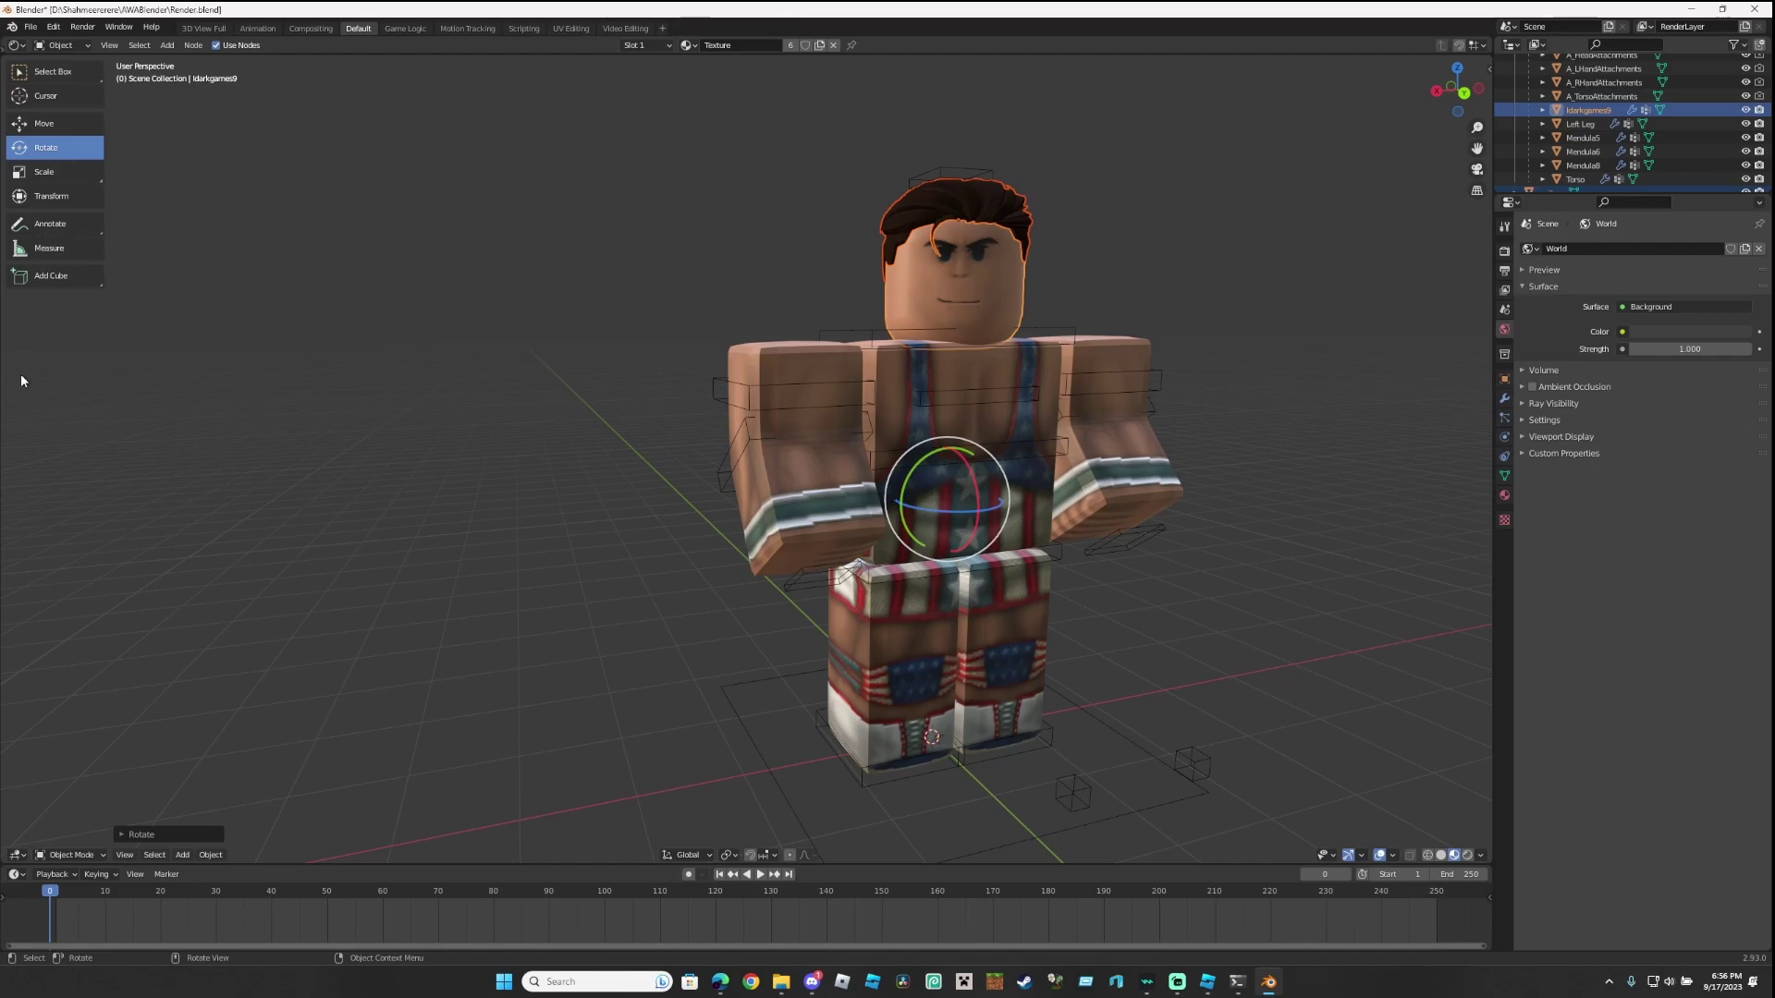
# Preview the scene in rendered shading with the world's Ambient Occlusion and a transparent film background enabled.
pyautogui.click(1469, 856)
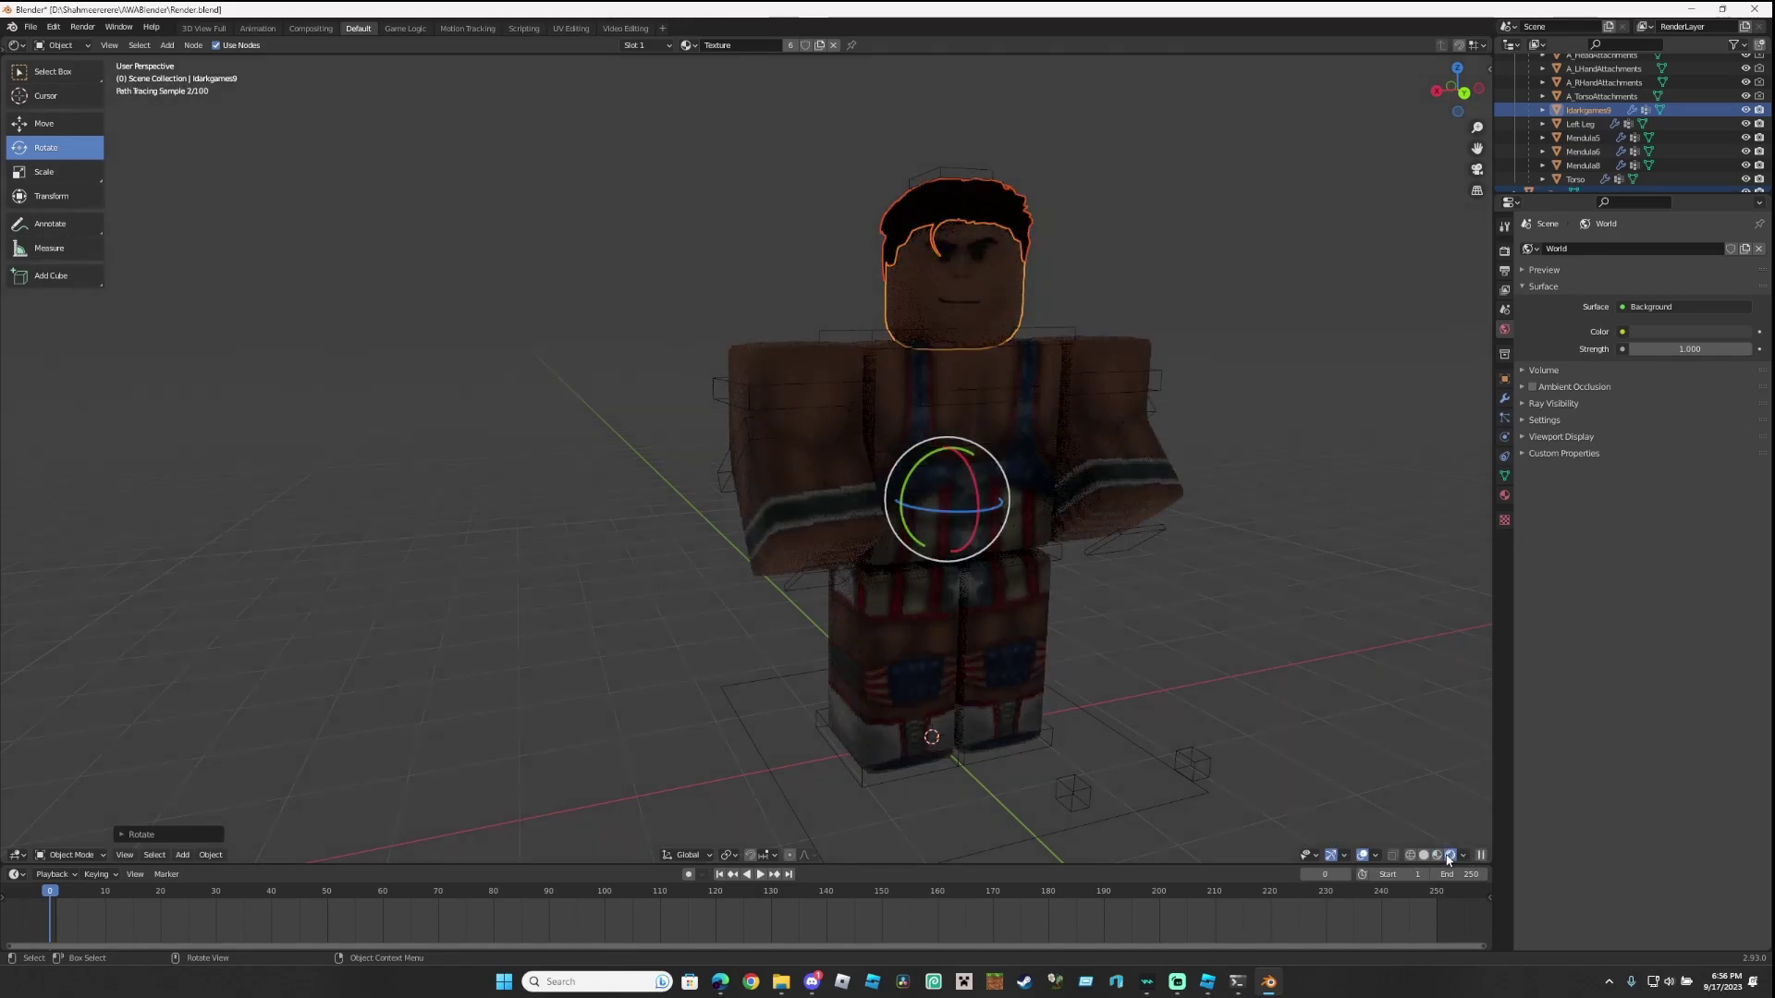
pyautogui.click(1533, 387)
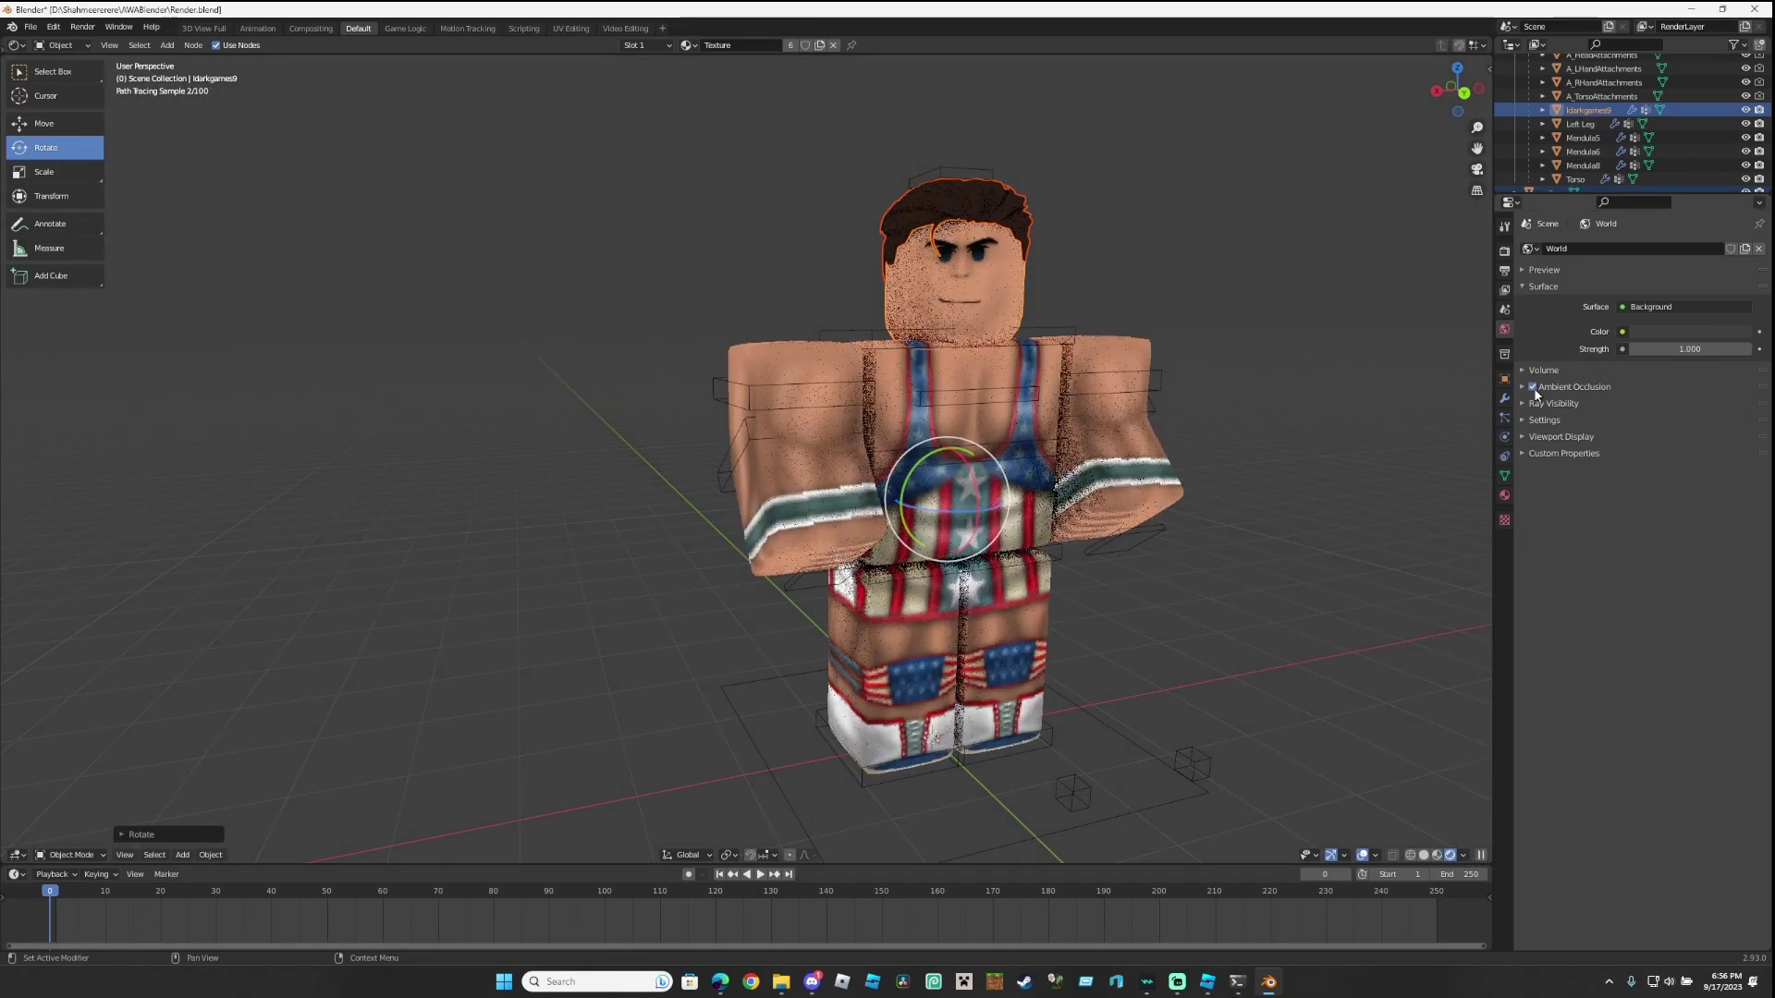
pyautogui.click(1504, 252)
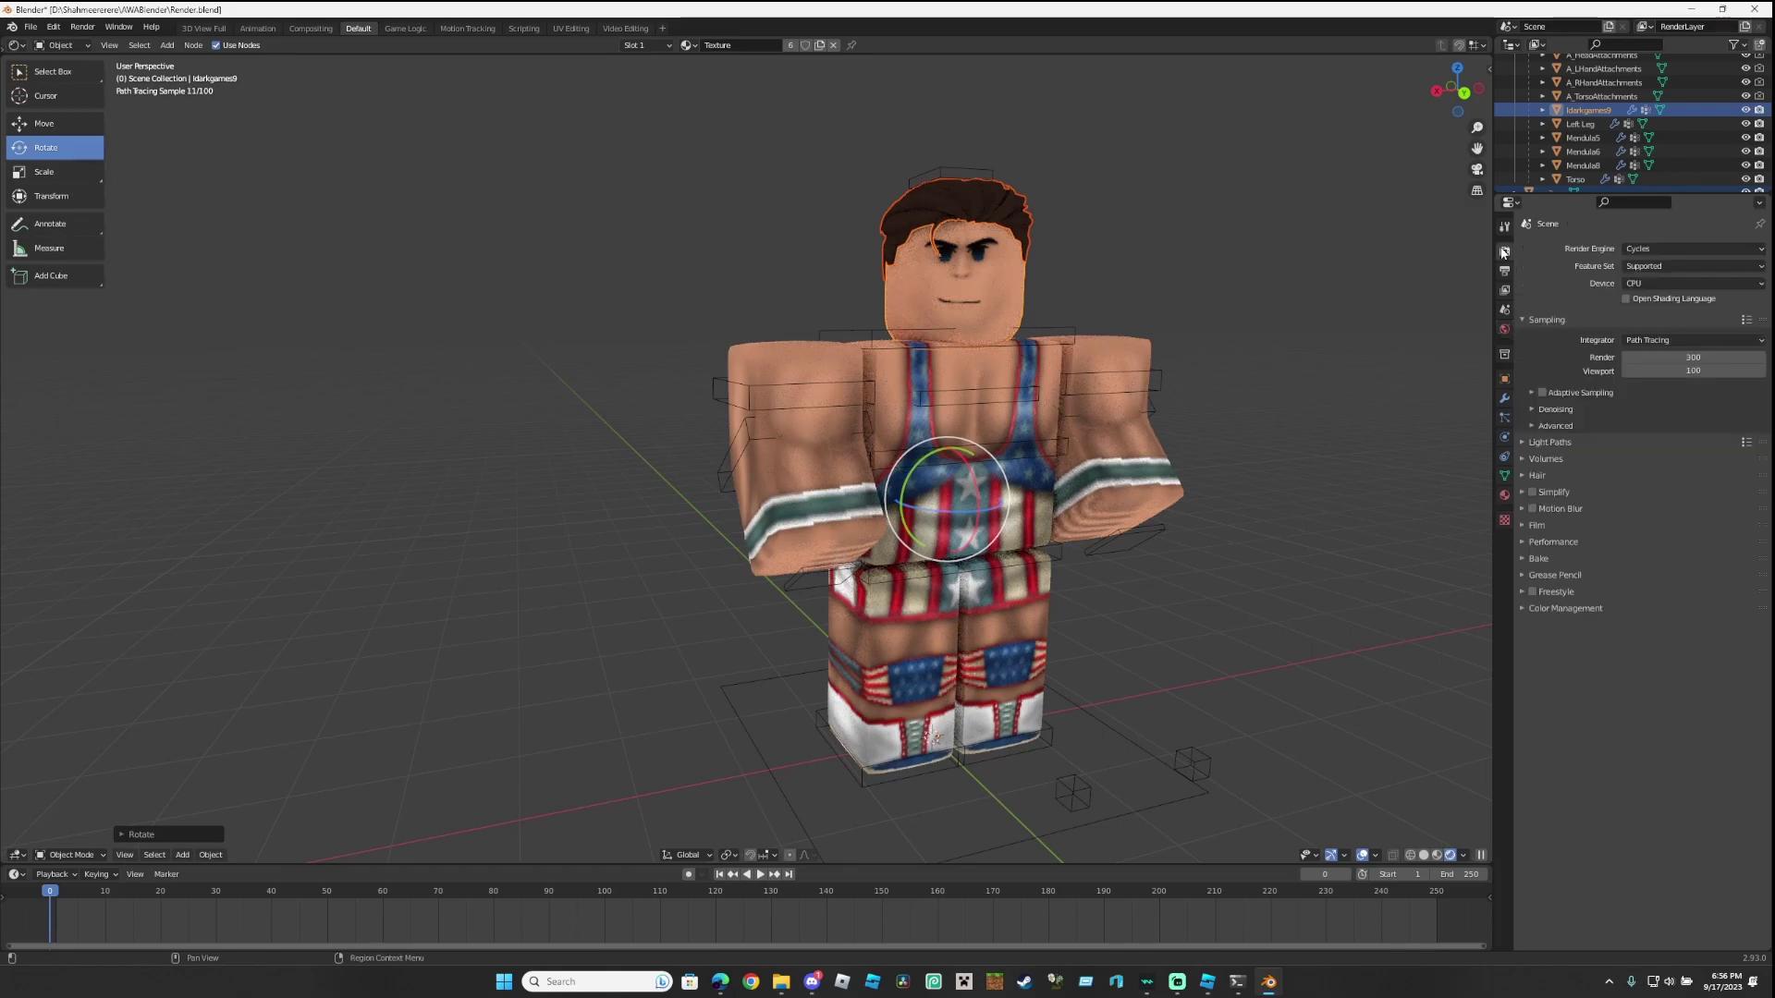
pyautogui.click(1527, 524)
pyautogui.click(1542, 624)
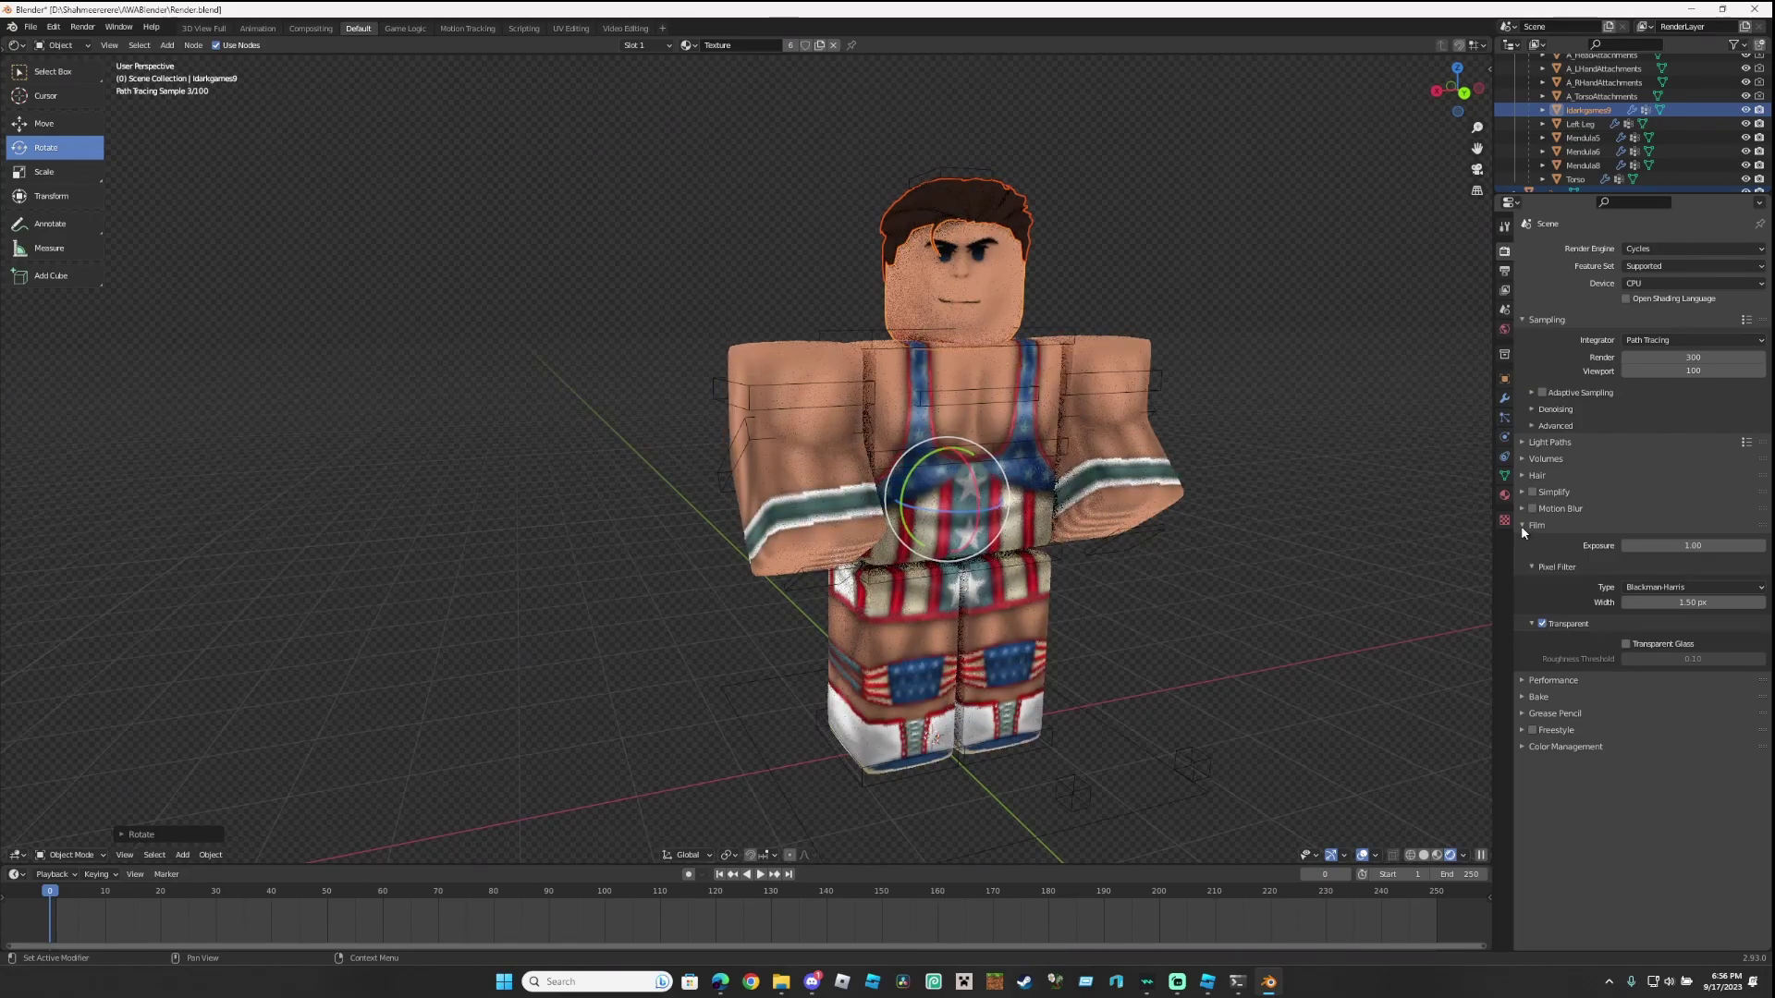
pyautogui.click(1505, 495)
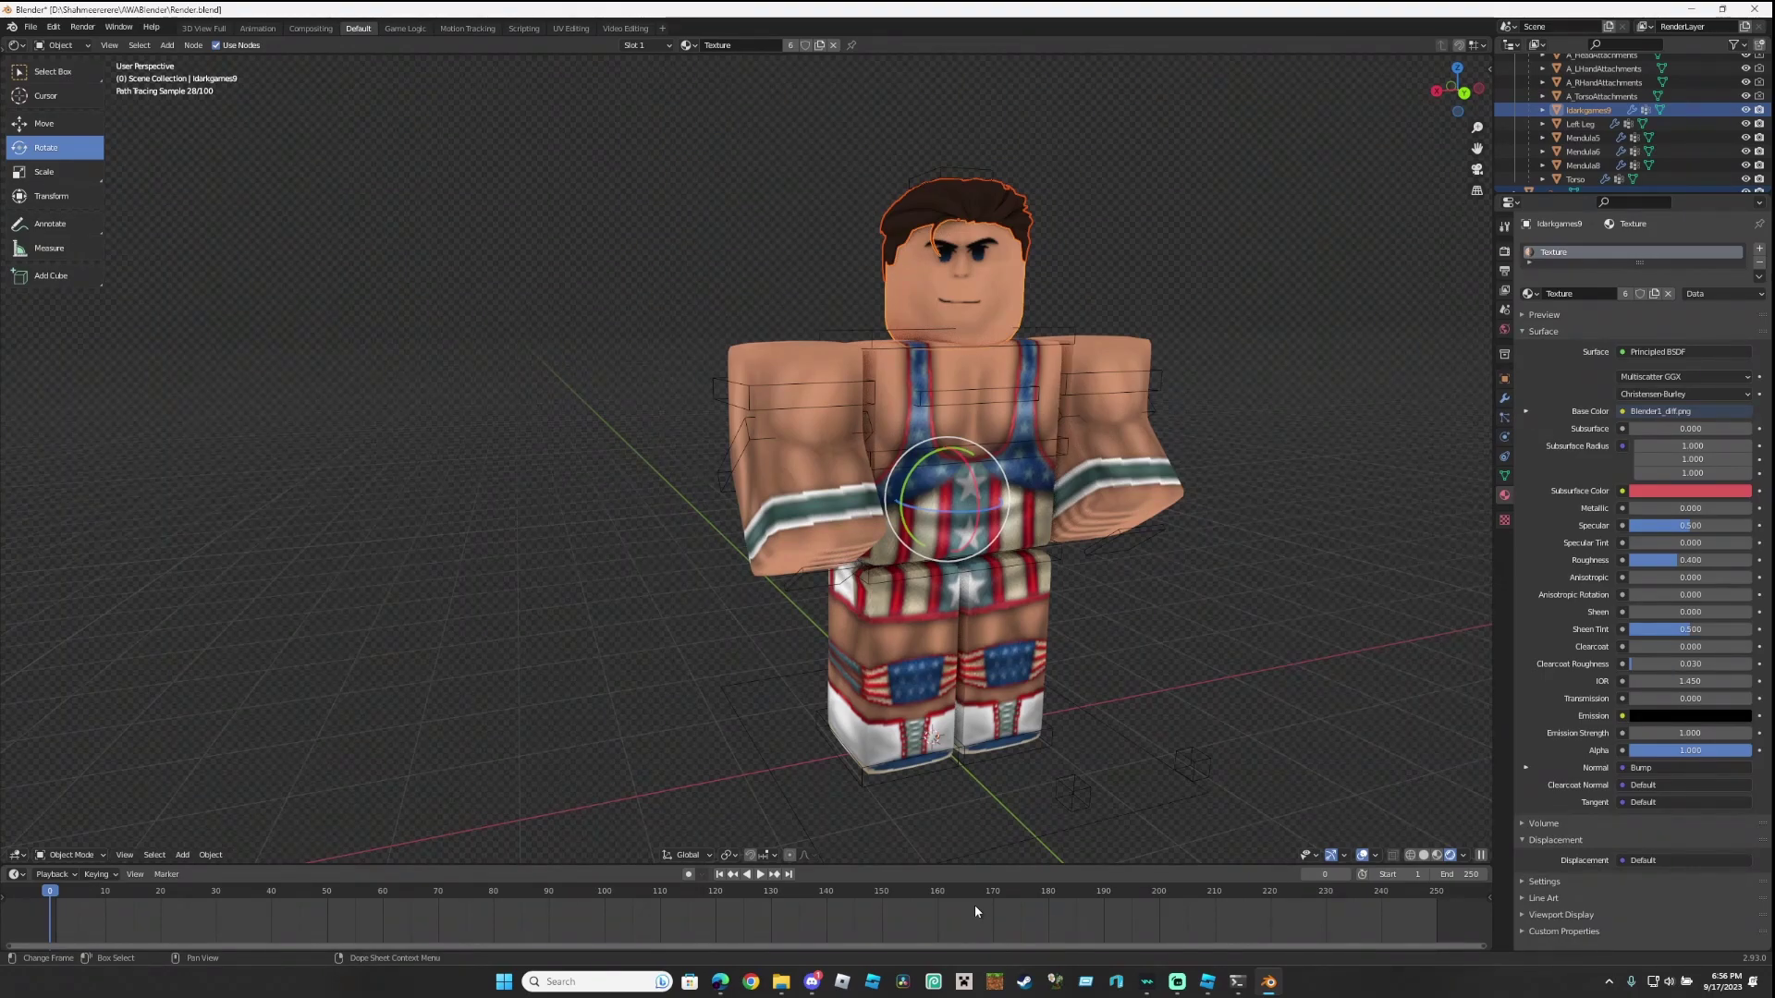
# Return to material preview and add a camera and a spot light to the scene.
pyautogui.click(88, 856)
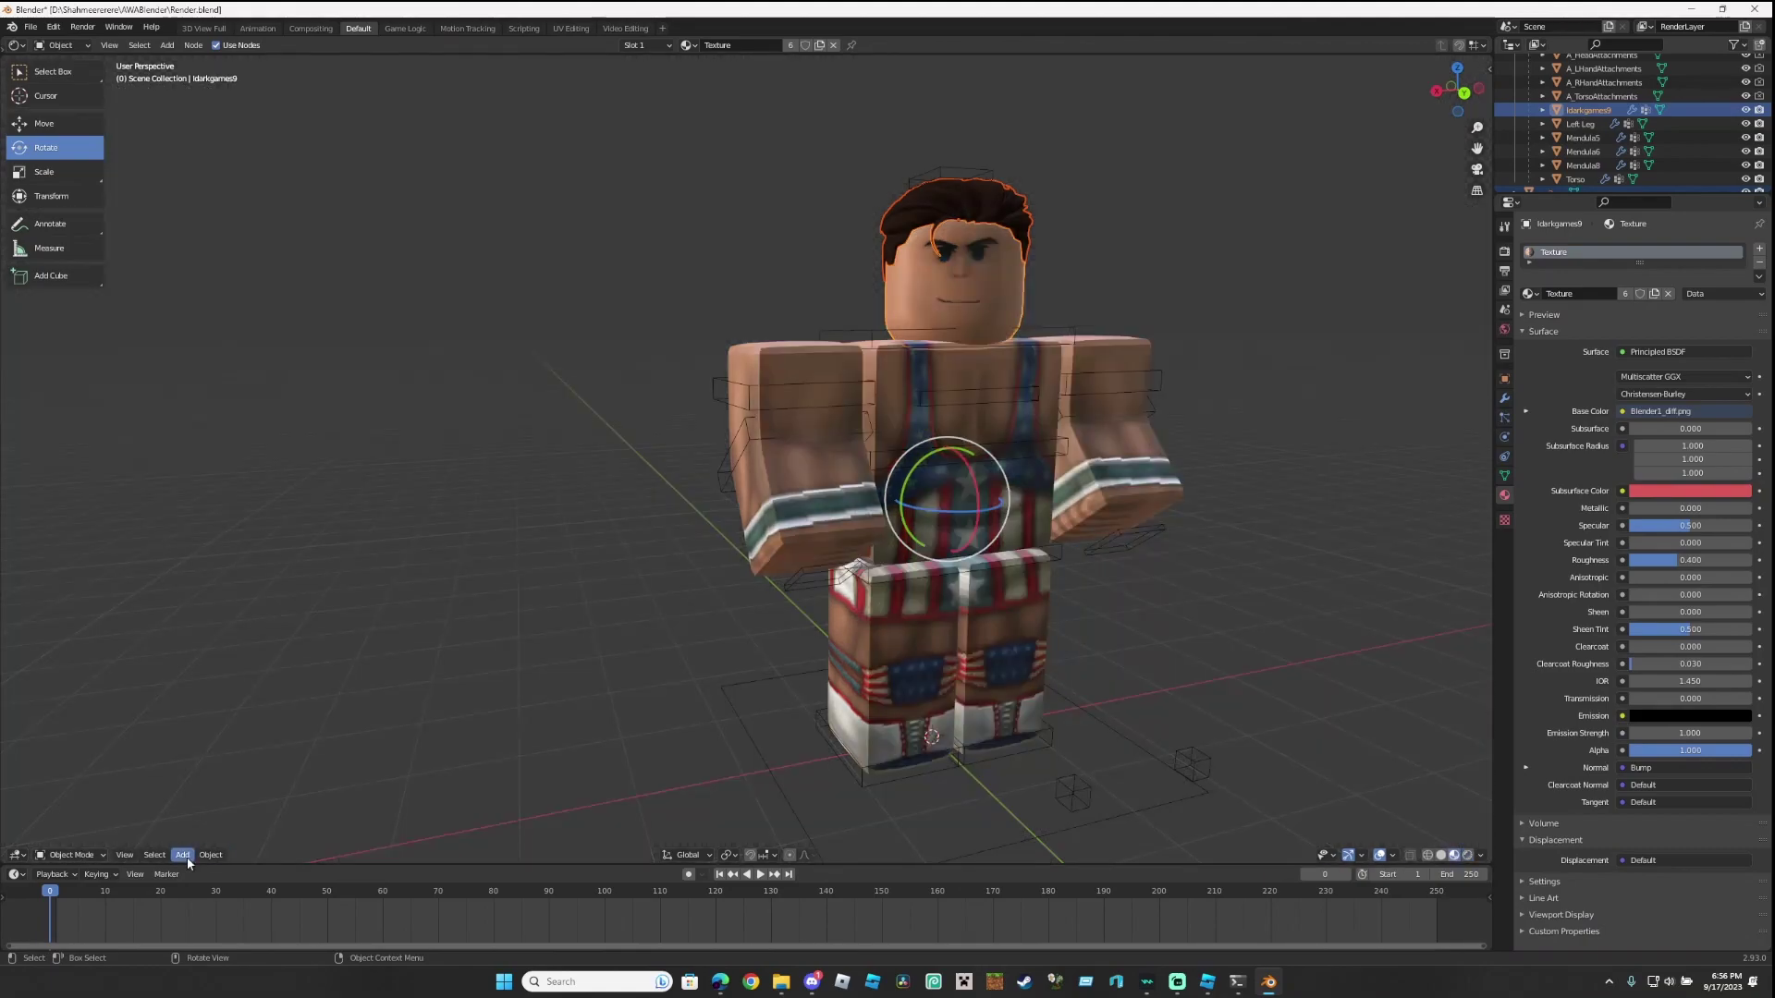
pyautogui.click(182, 855)
pyautogui.click(204, 804)
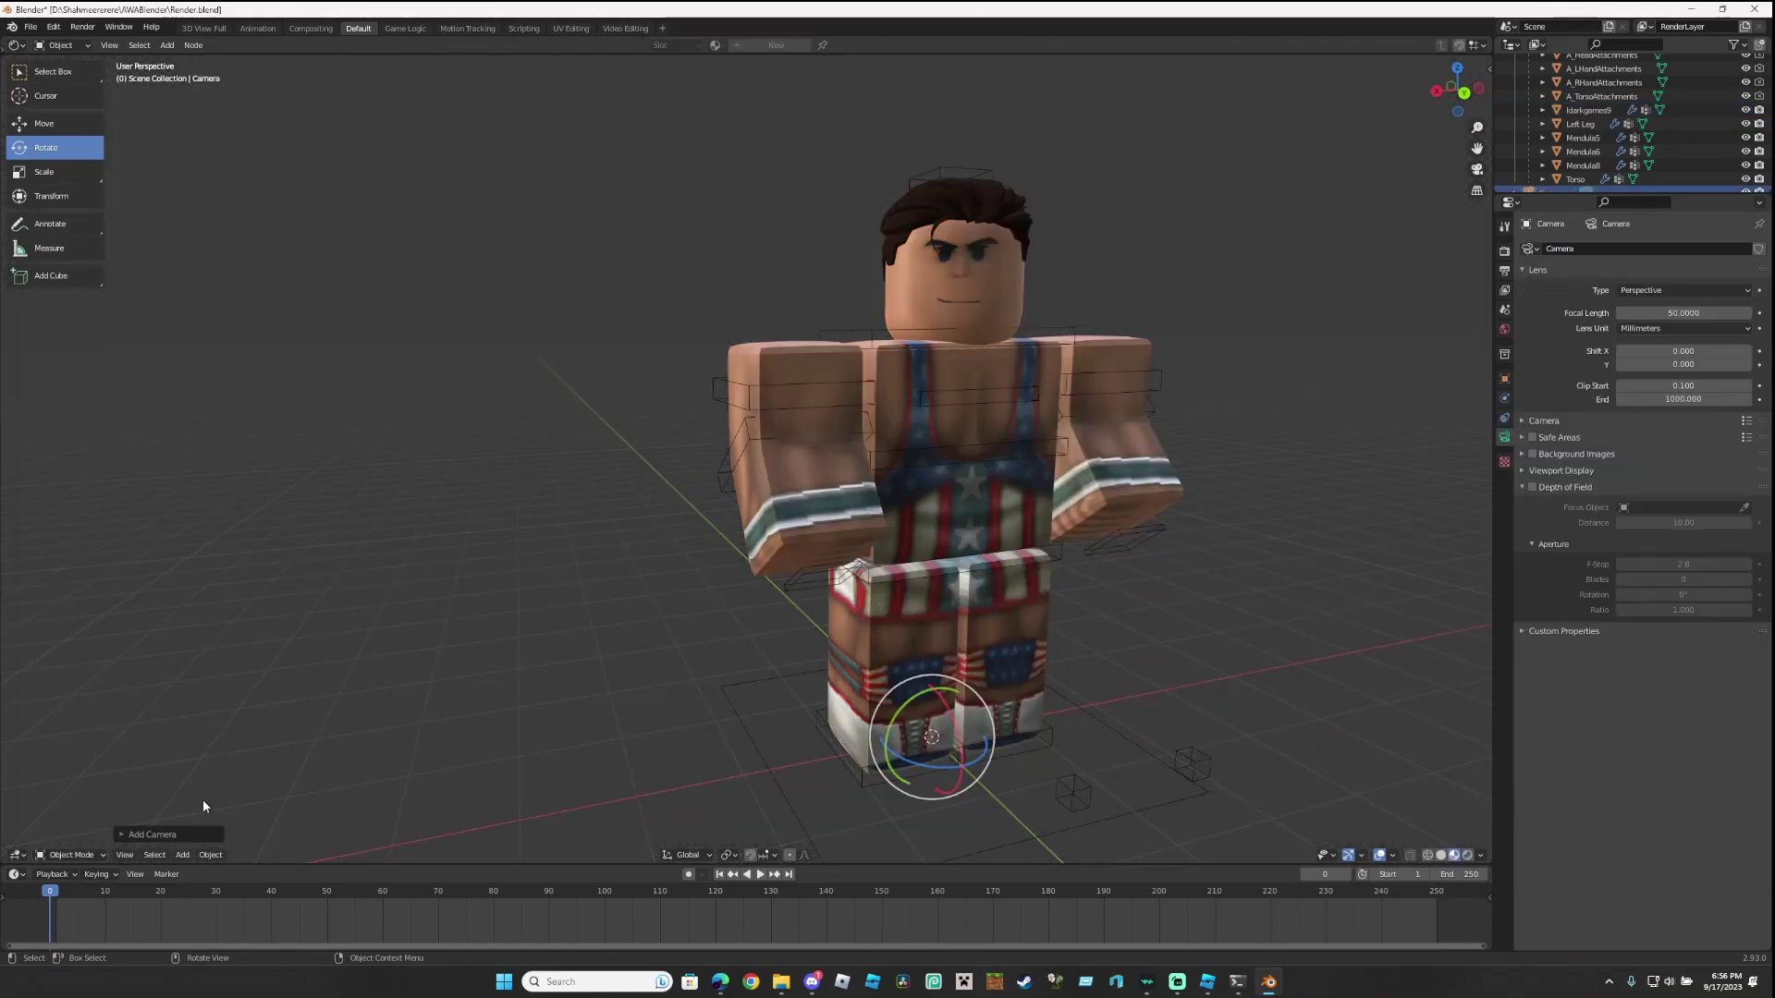
pyautogui.click(182, 855)
pyautogui.moveTo(283, 672)
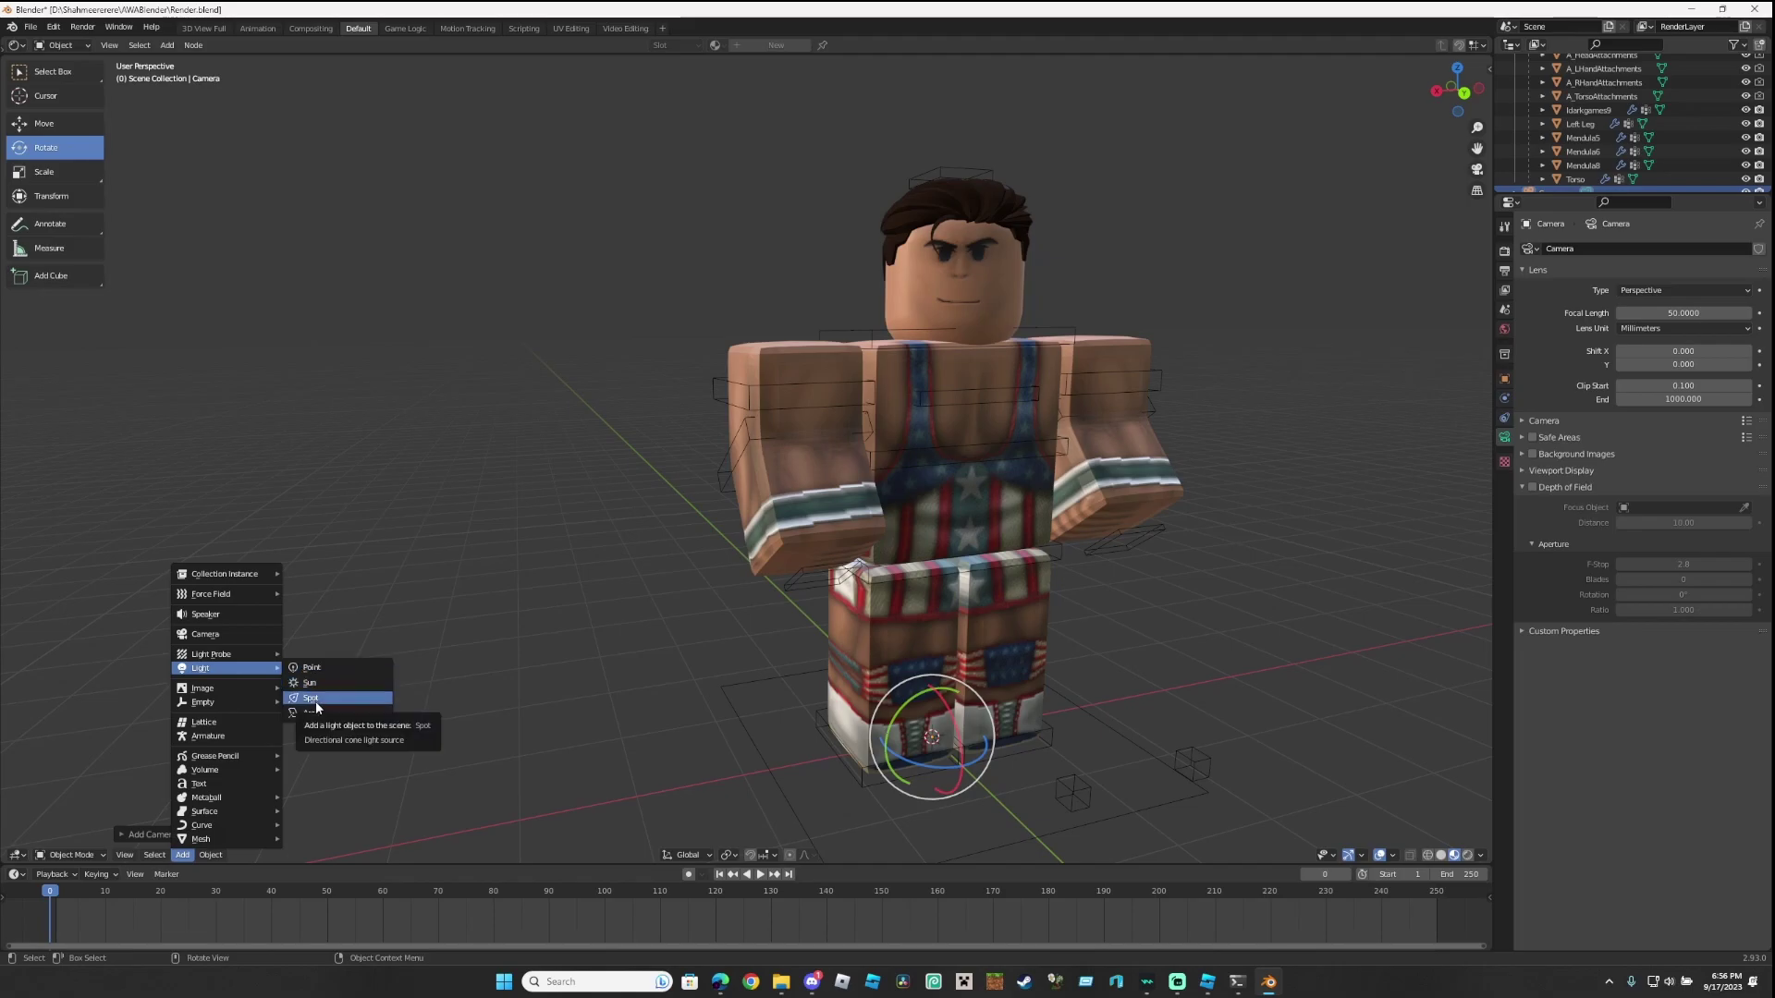
pyautogui.click(316, 708)
# Aim the spot light at the character from in front and widen its spot size to 55.9°.
pyautogui.scroll(-5, 962, 597)
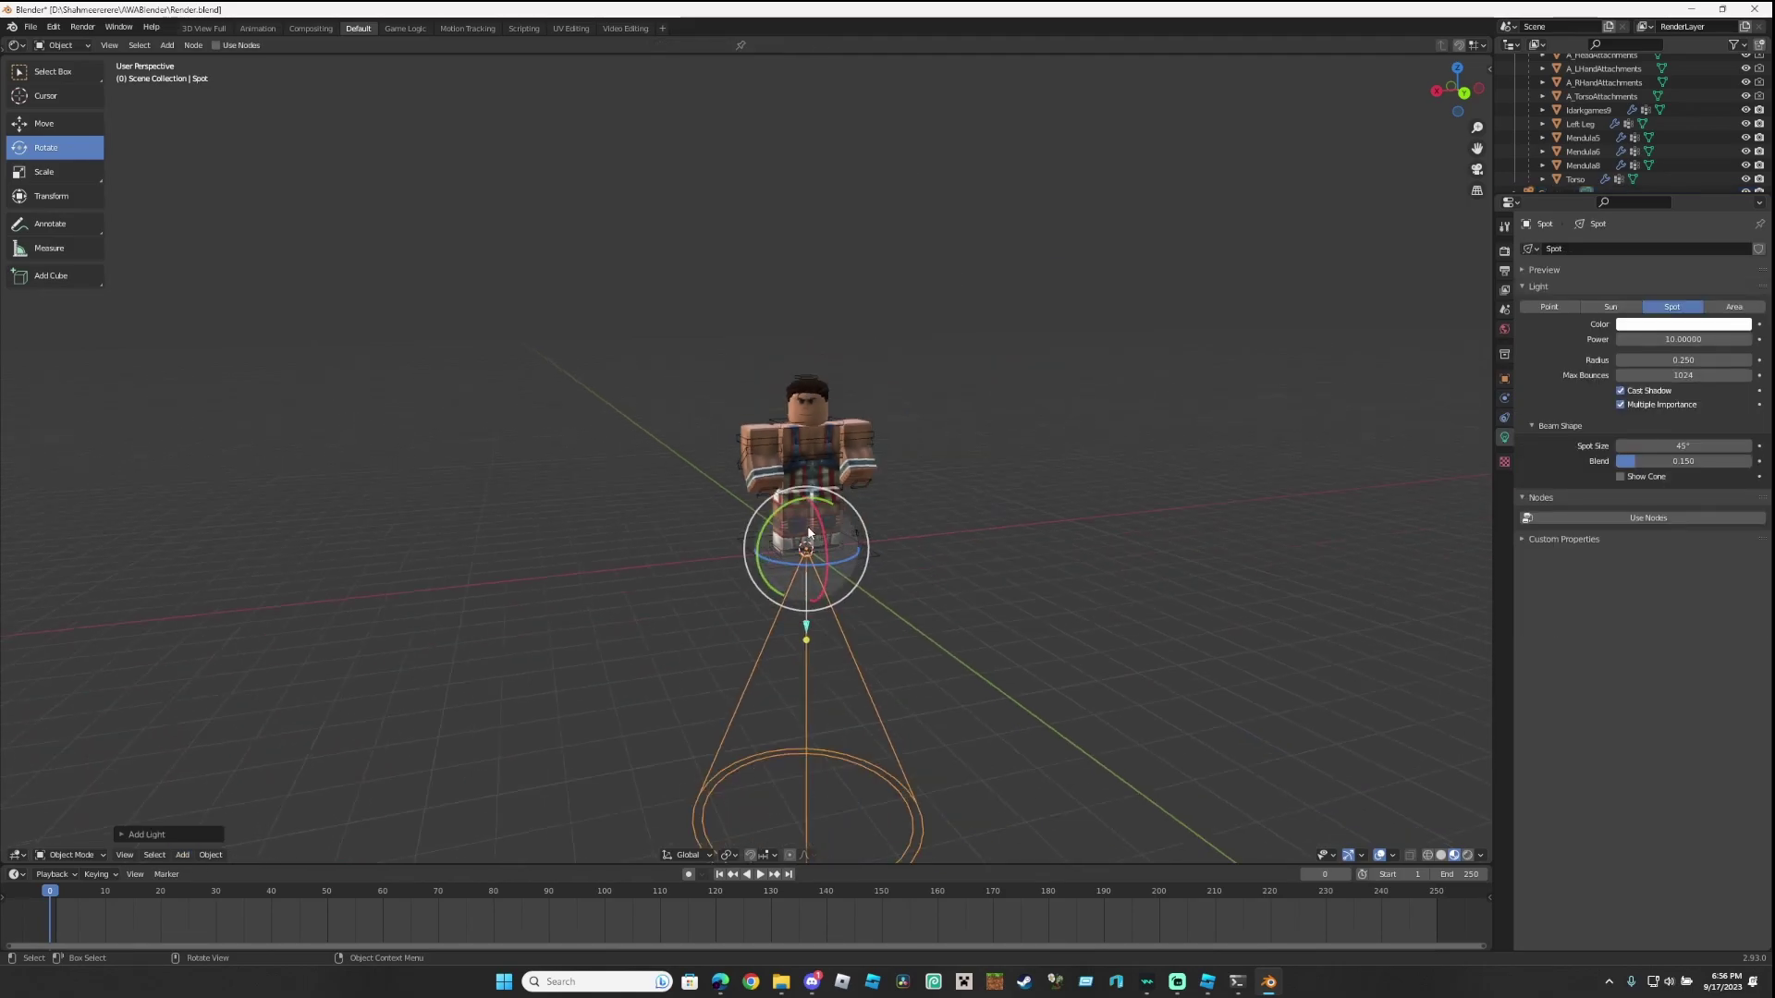
pyautogui.moveTo(825, 539); pyautogui.dragTo(726, 627)
pyautogui.click(42, 121)
pyautogui.scroll(1, 767, 583)
pyautogui.moveTo(777, 575); pyautogui.dragTo(785, 553, button='middle')
pyautogui.moveTo(813, 579); pyautogui.dragTo(811, 568)
pyautogui.moveTo(812, 568); pyautogui.dragTo(980, 564, button='middle')
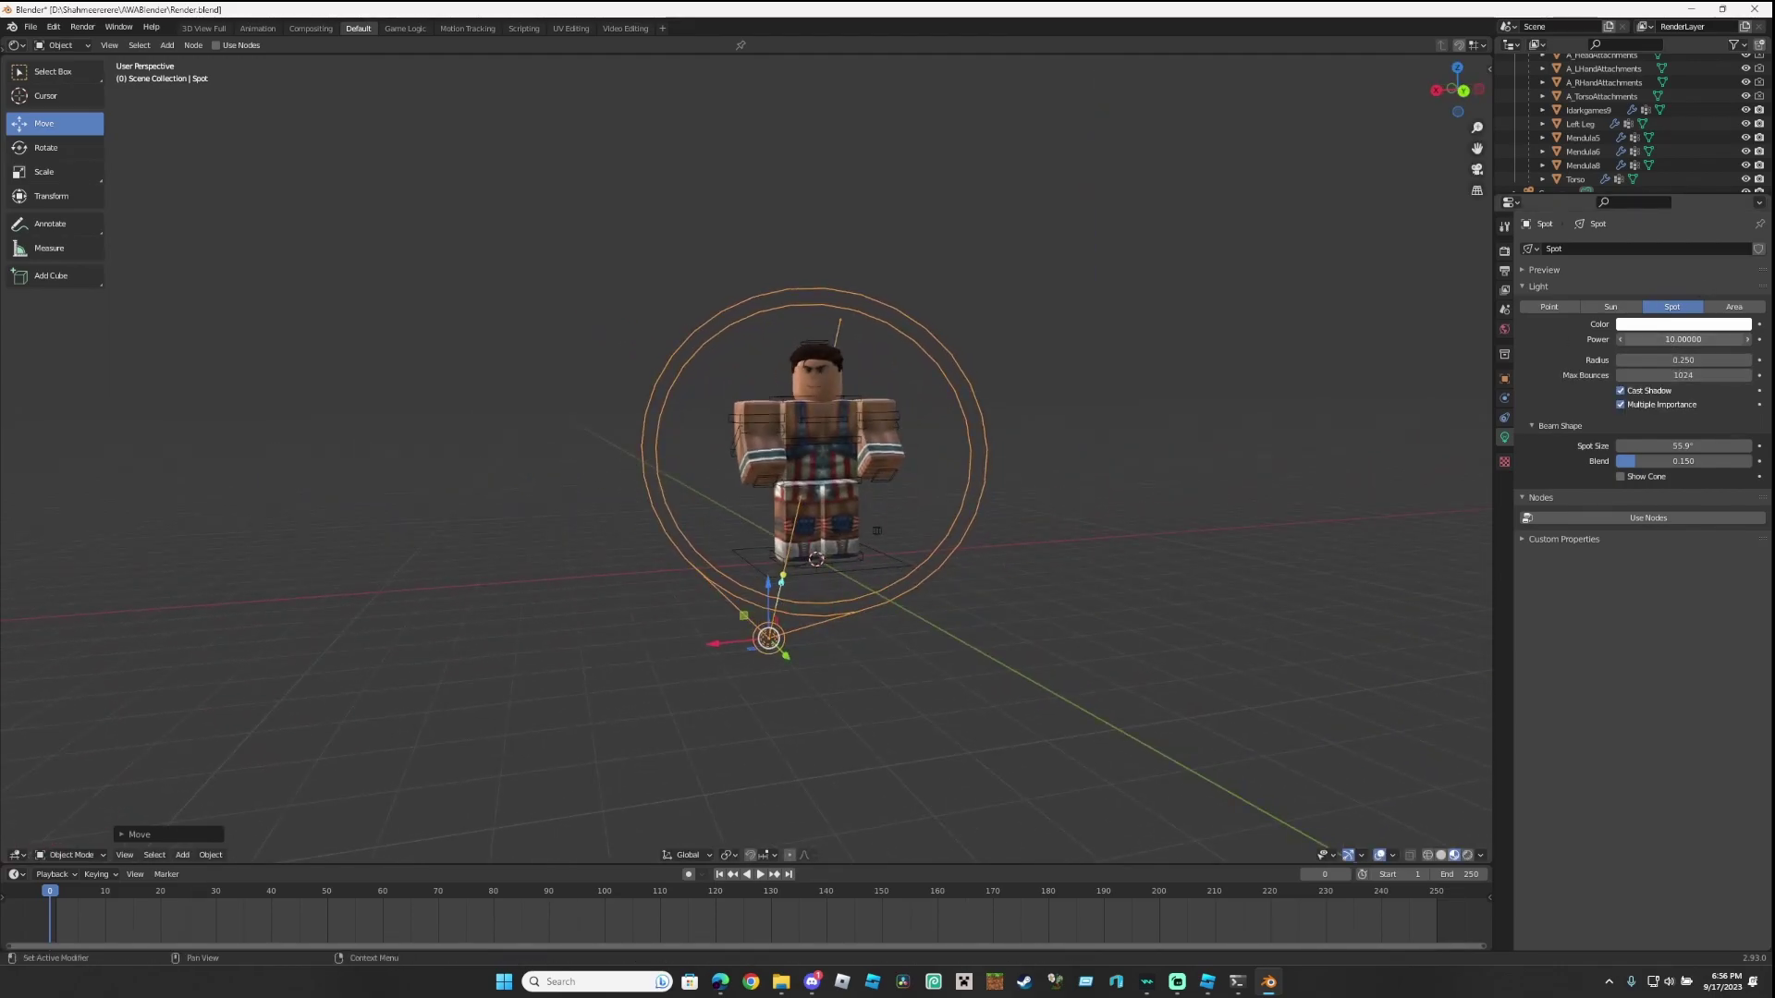
# Raise the spot light's power to about 850, checking the lighting in rendered shading.
pyautogui.moveTo(1682, 340)
pyautogui.mouseDown()
pyautogui.moveTo(1708, 339)
pyautogui.moveTo(1684, 339)
pyautogui.mouseUp()
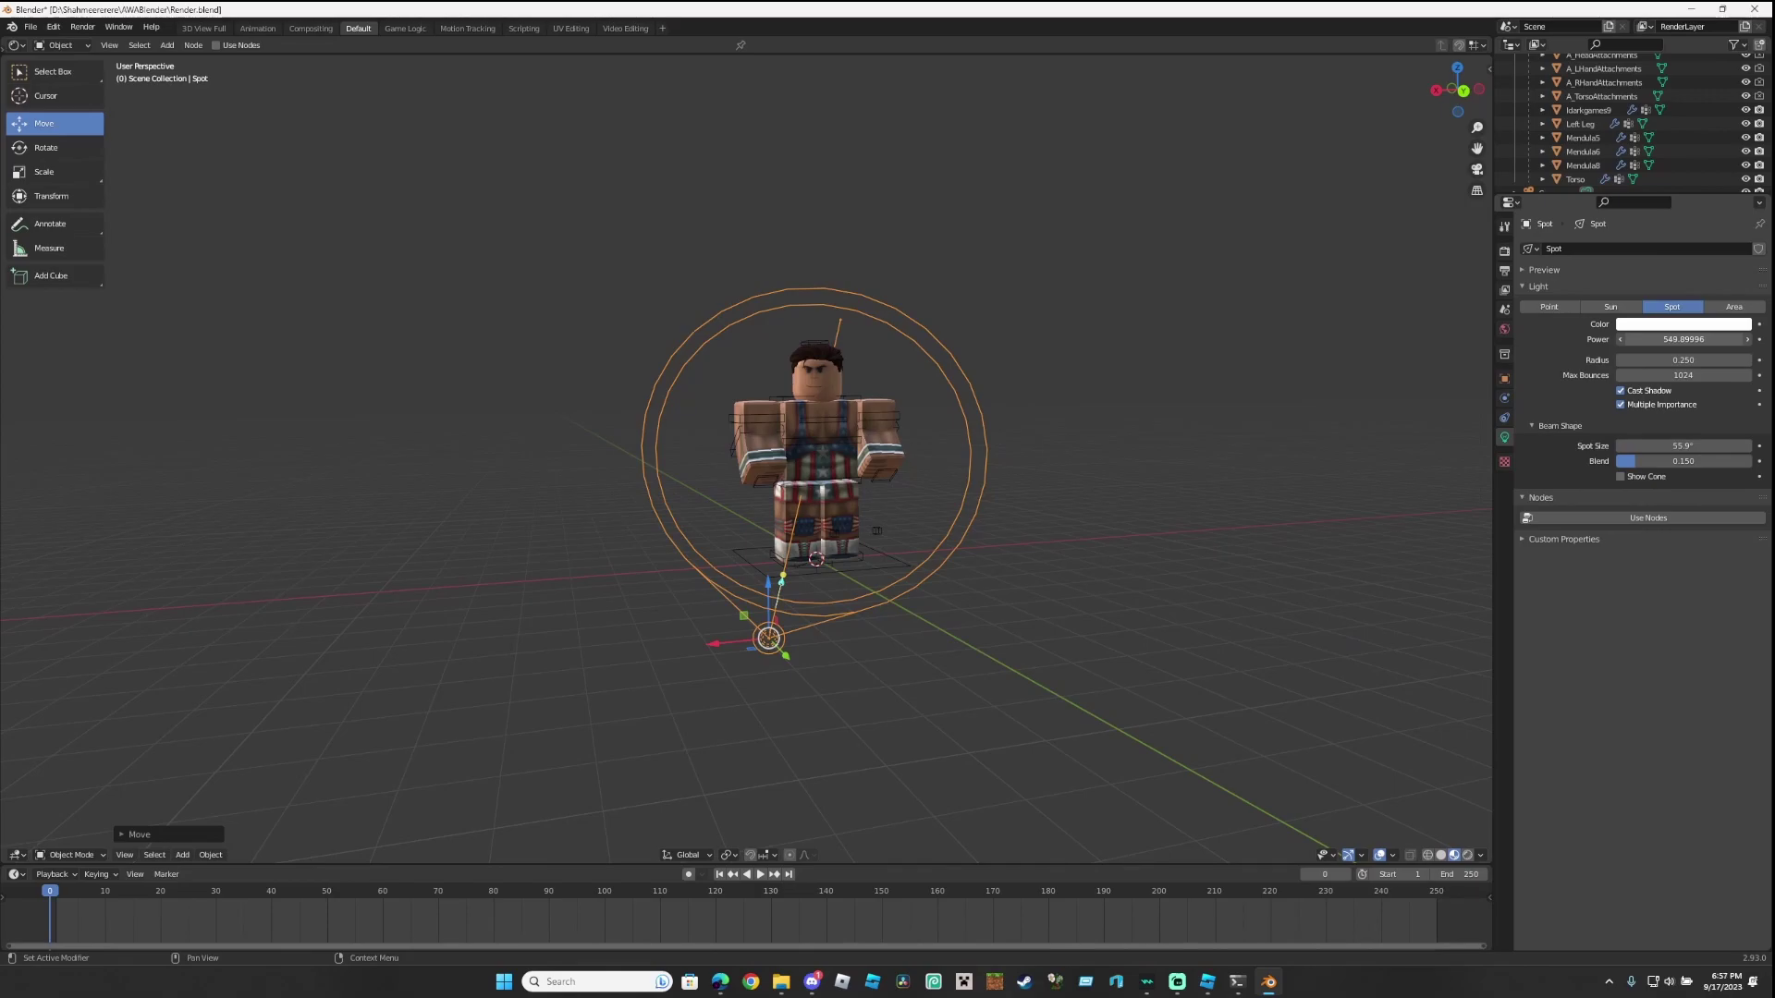
pyautogui.click(1467, 856)
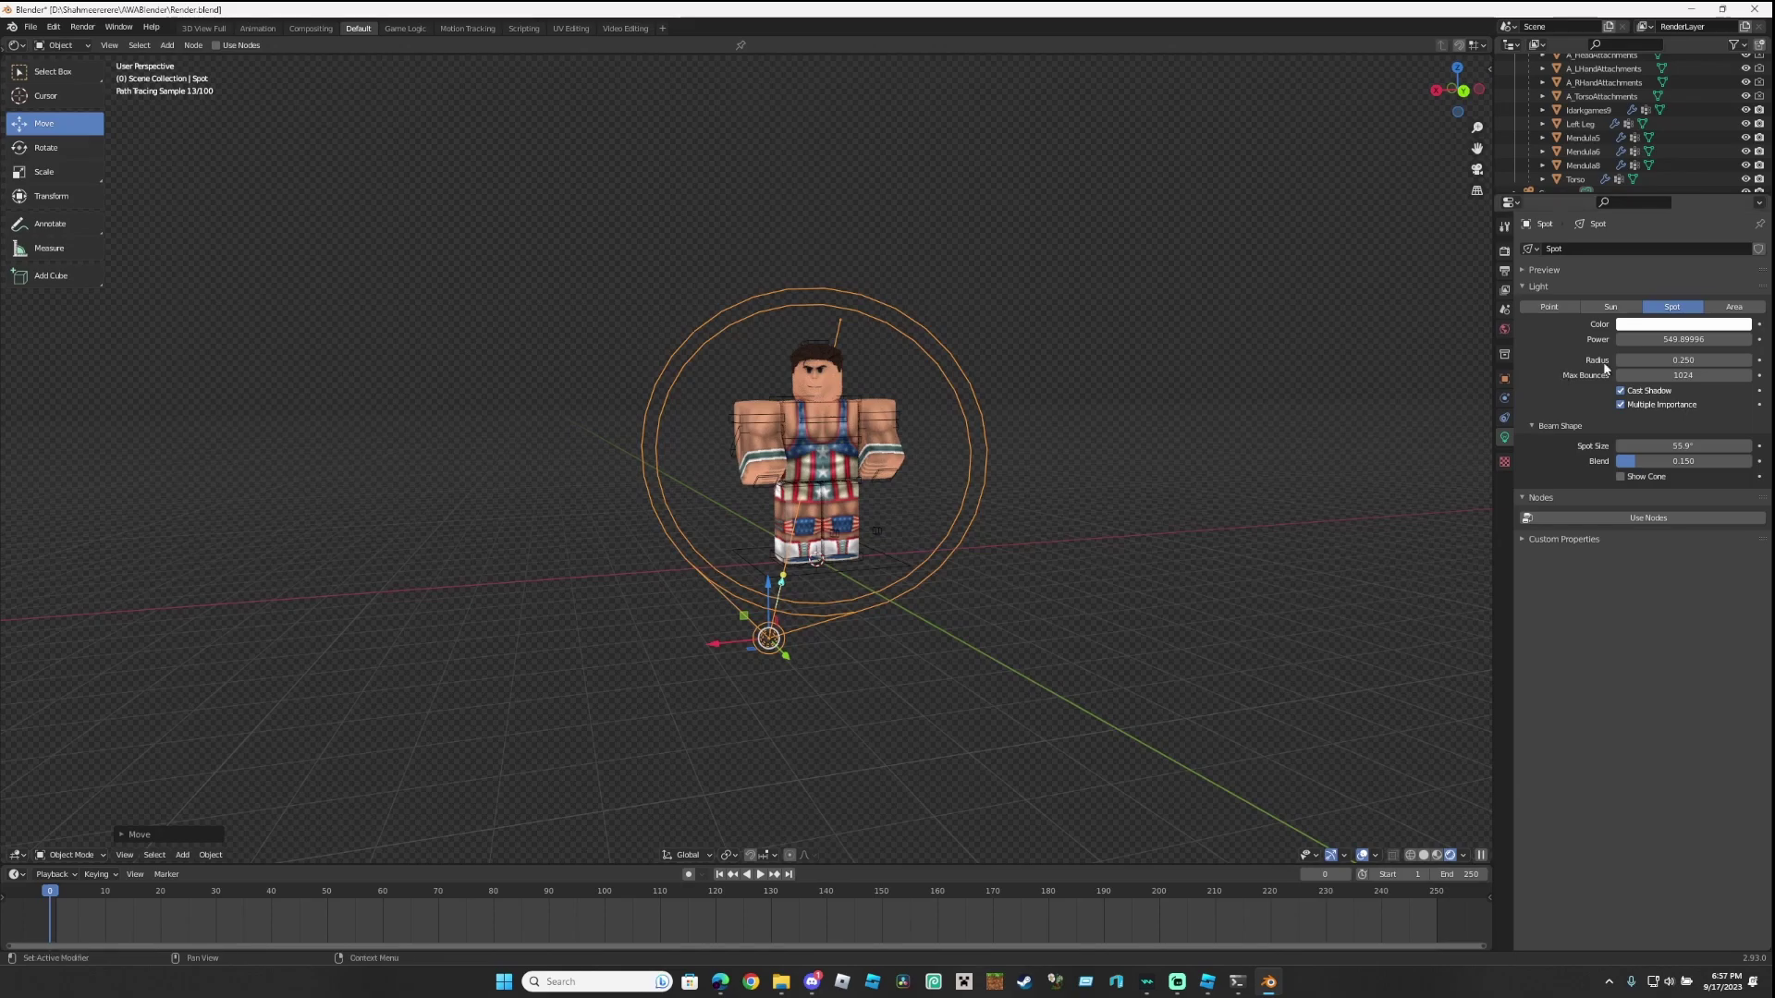
pyautogui.moveTo(1655, 350); pyautogui.dragTo(1654, 330)
pyautogui.click(1161, 386)
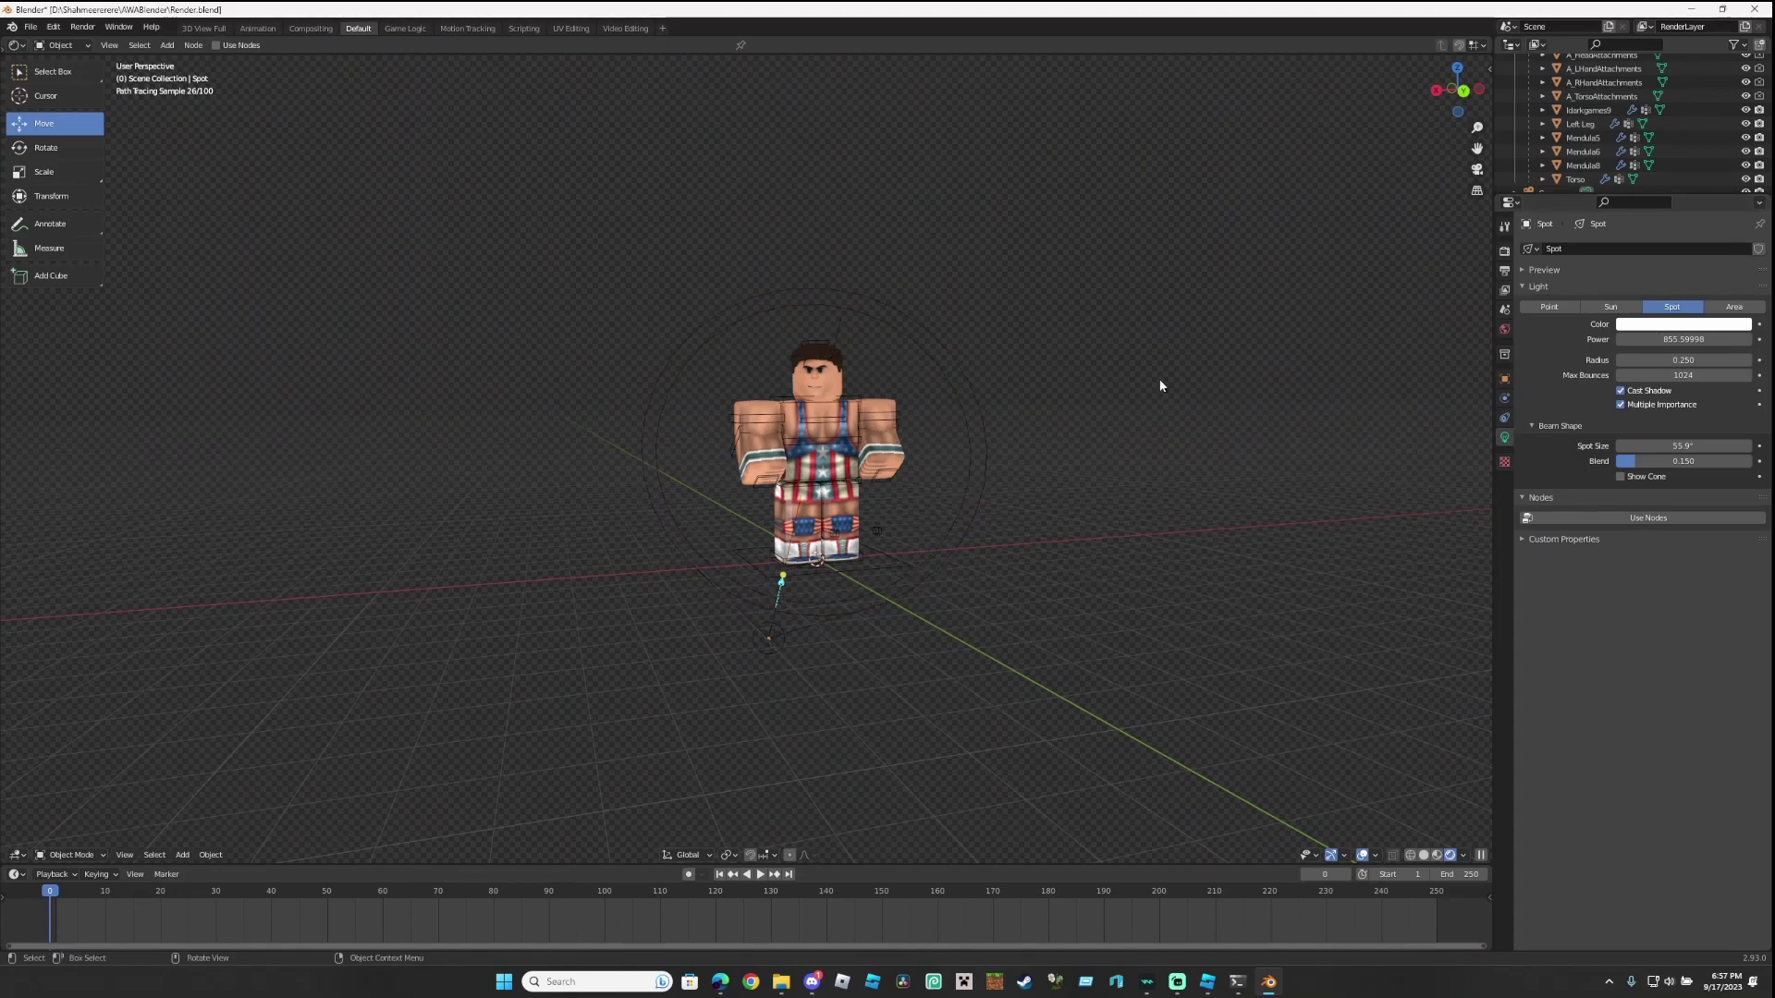
# Look through the camera and fly it back until the whole character is framed, checking the result in rendered shading.
pyautogui.press('KP_0')
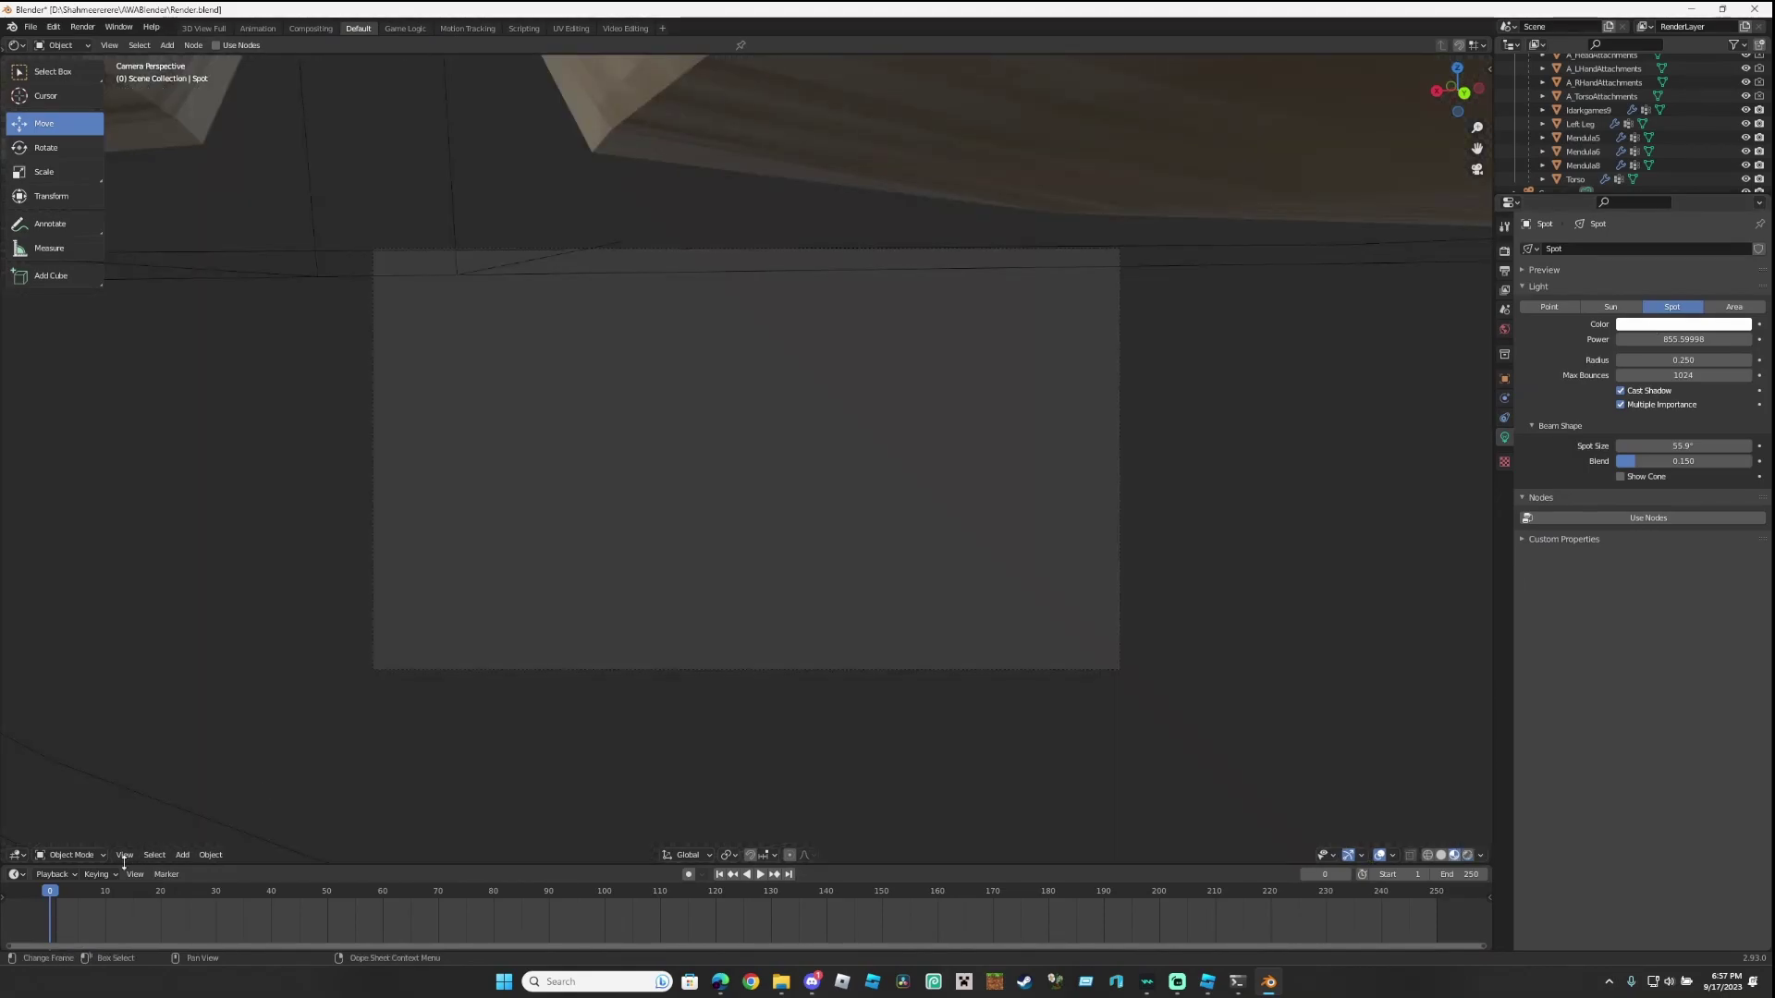
pyautogui.hotkey('shift', '`')
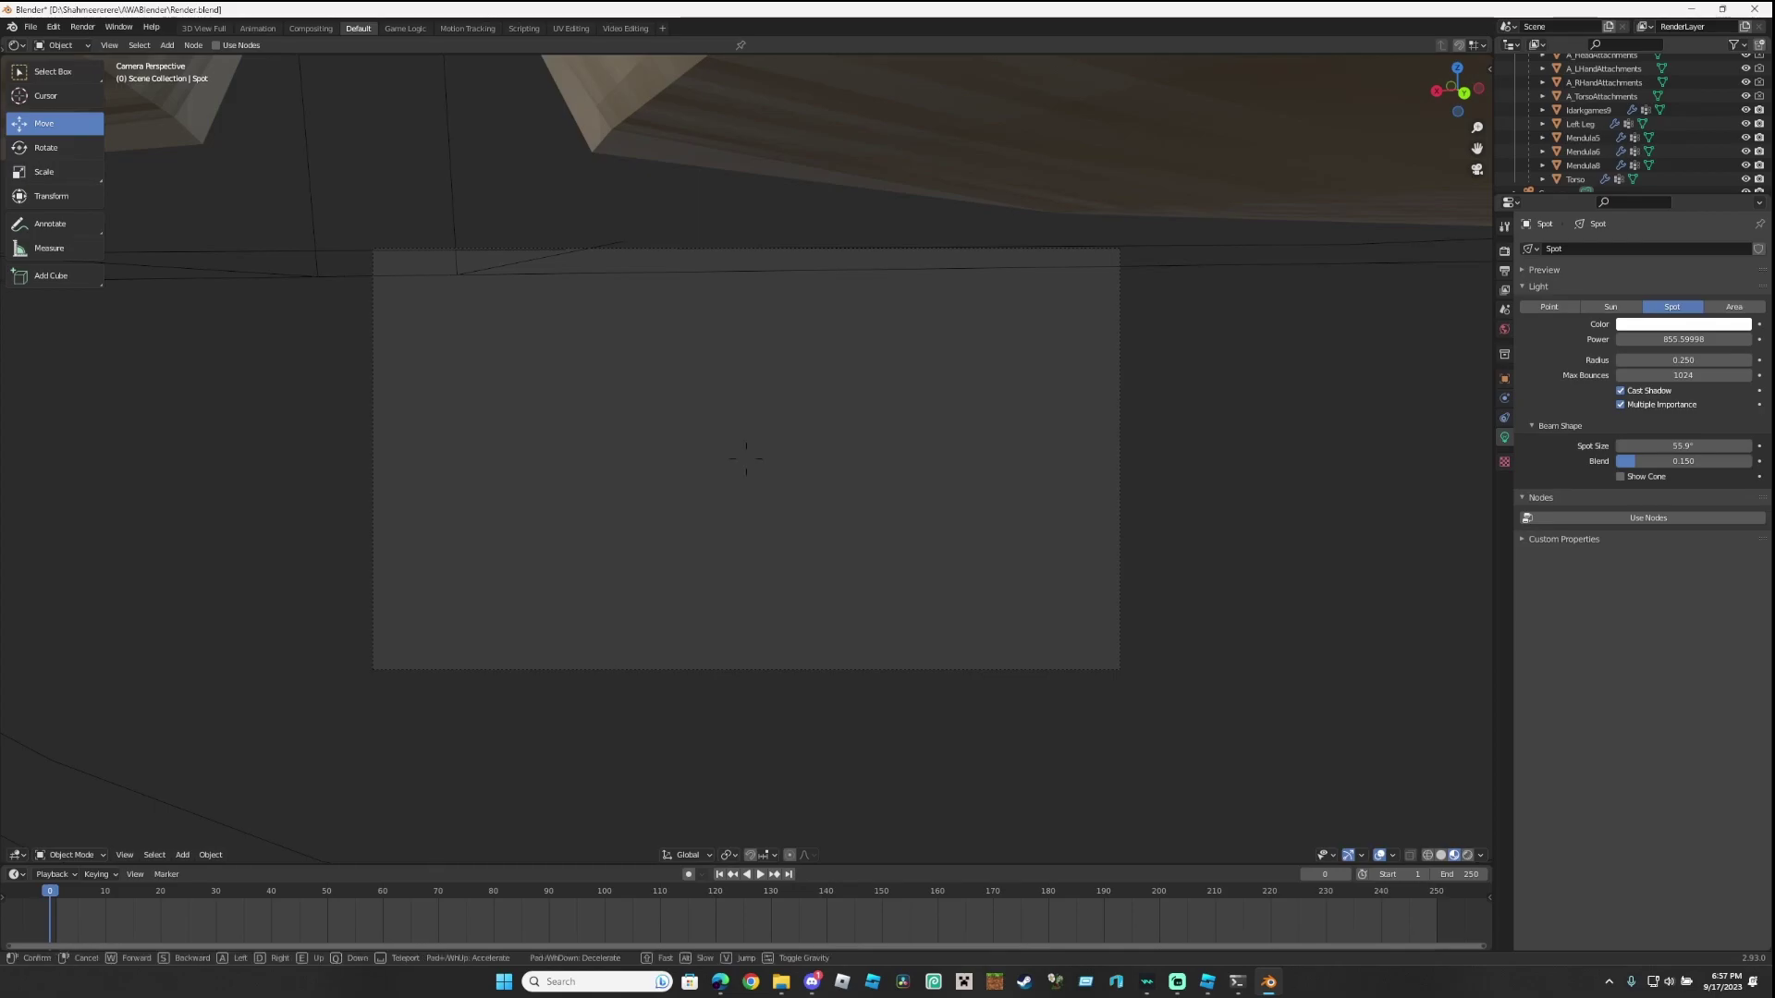
pyautogui.press('s')
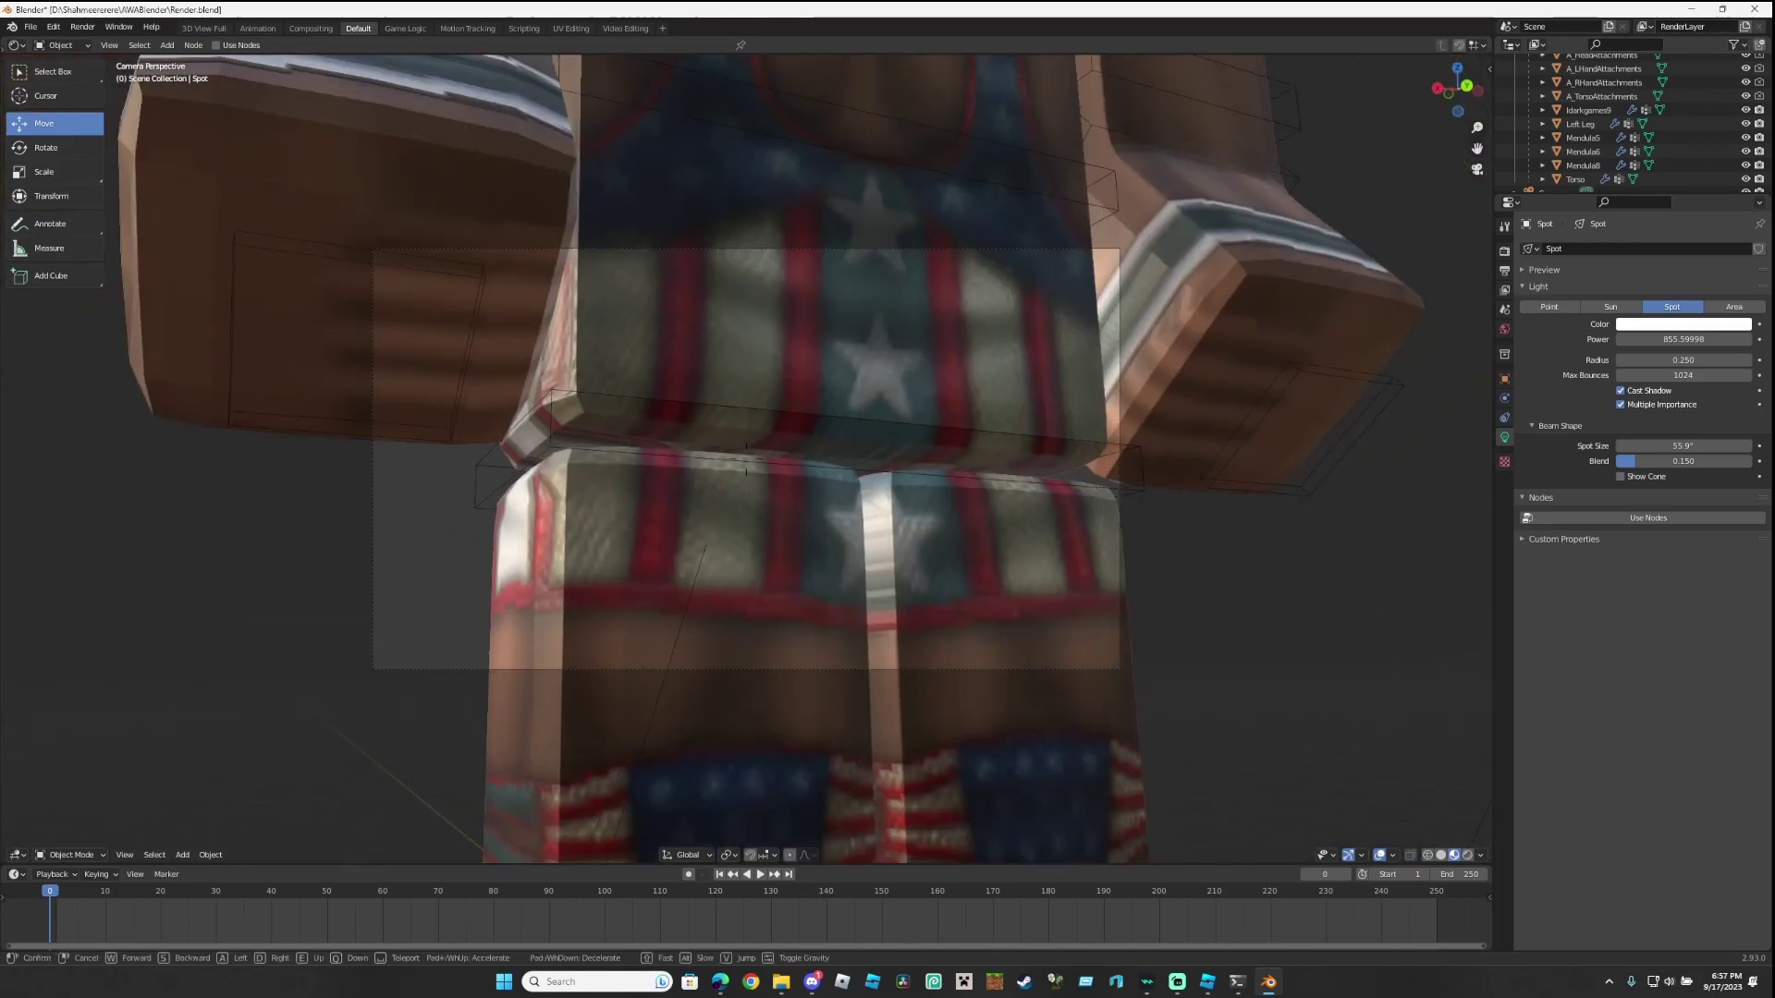
pyautogui.press('s')
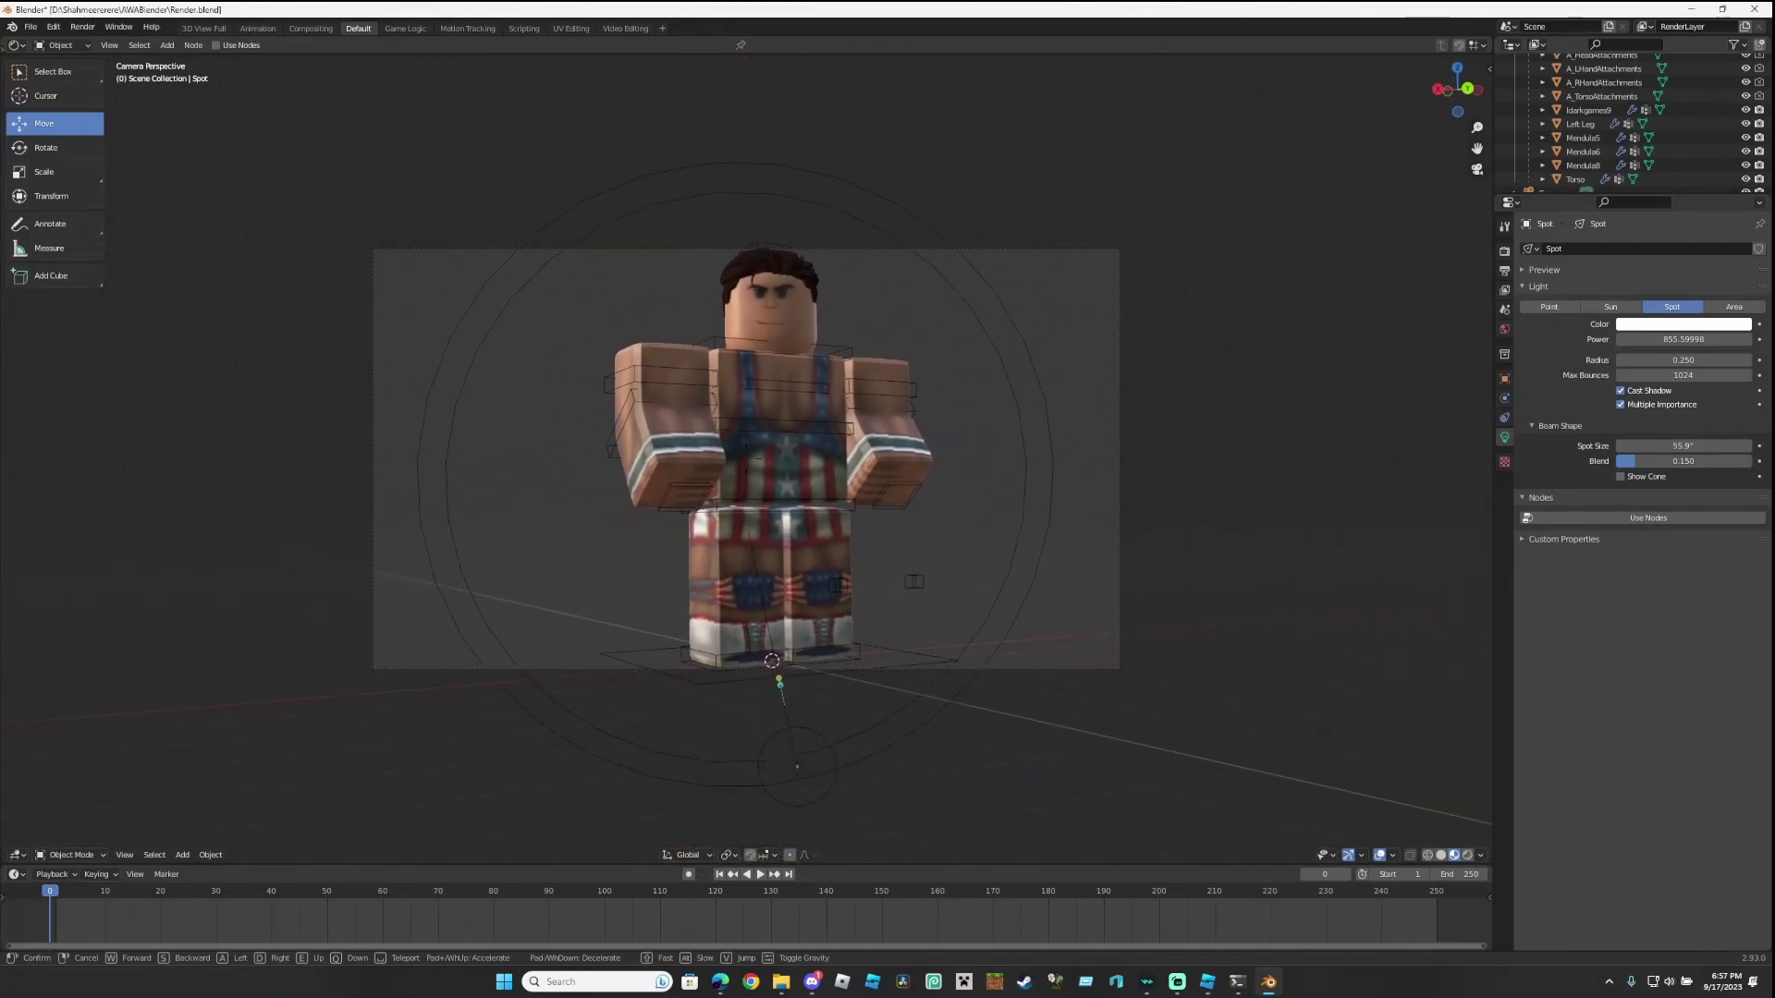
pyautogui.click(746, 458)
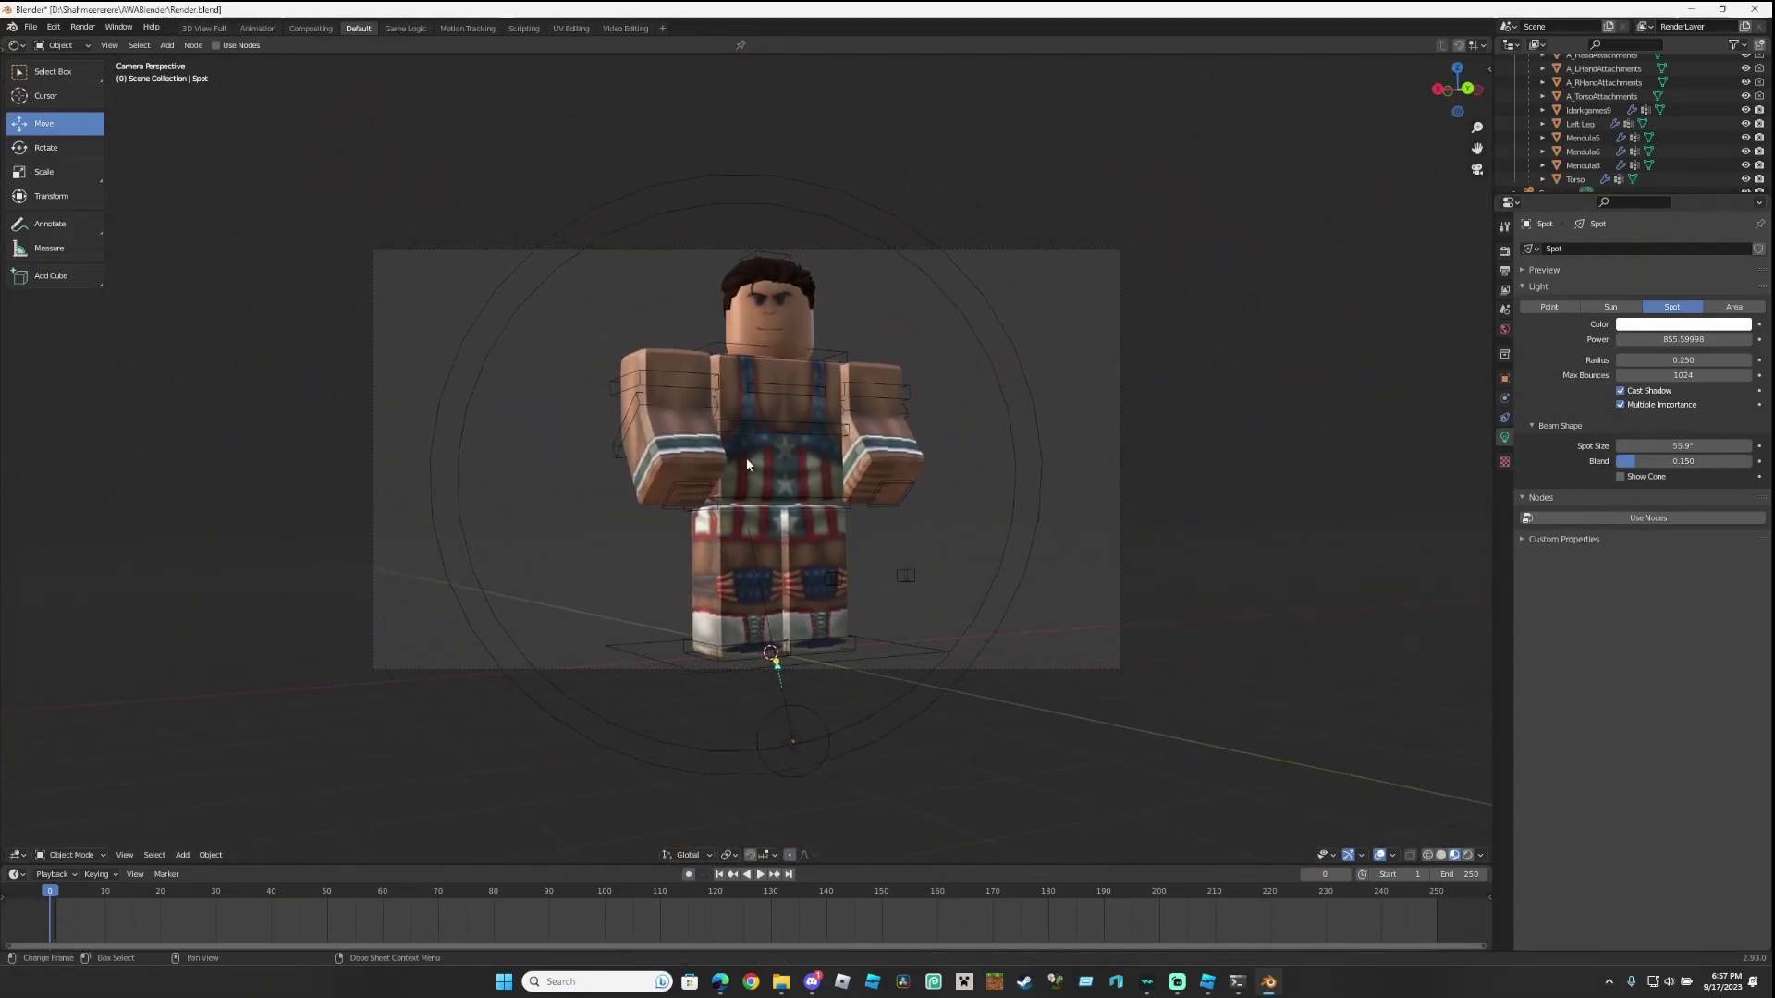
pyautogui.click(1464, 854)
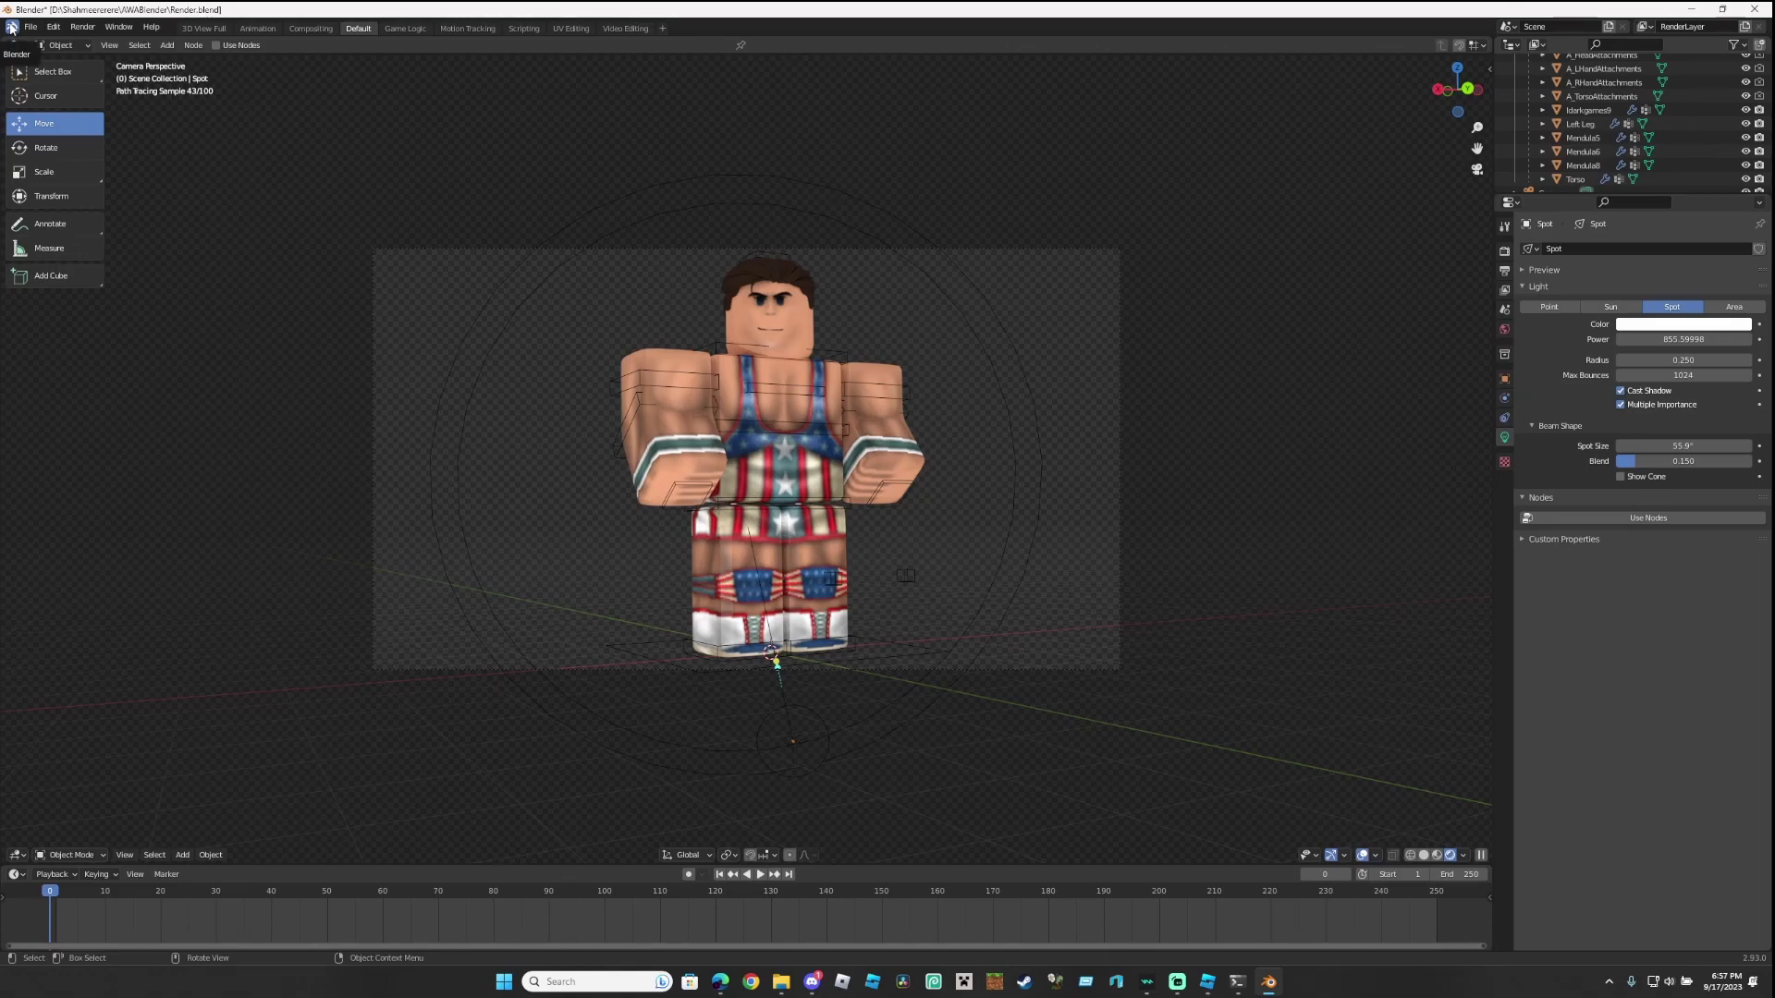
pyautogui.click(1436, 856)
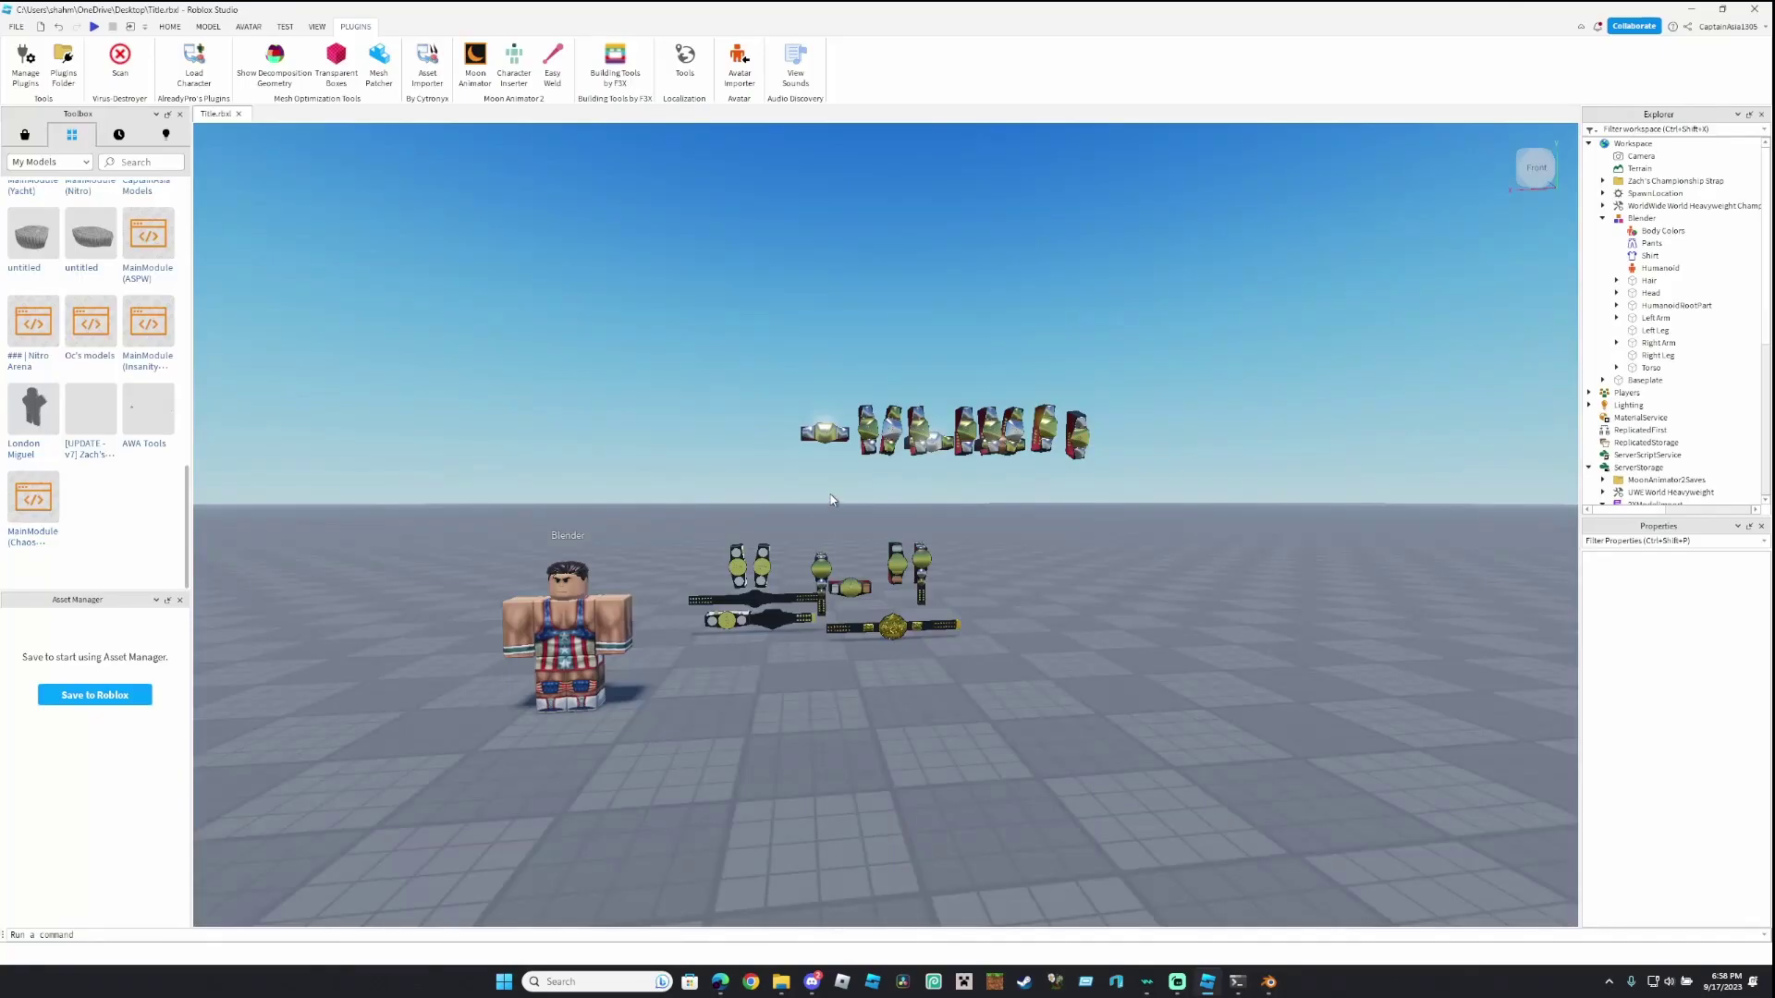
# Switch to Roblox Studio and copy the Strap model from the Buckled Strap - V7 tool into the Workspace.
pyautogui.press('w')
pyautogui.press('e')
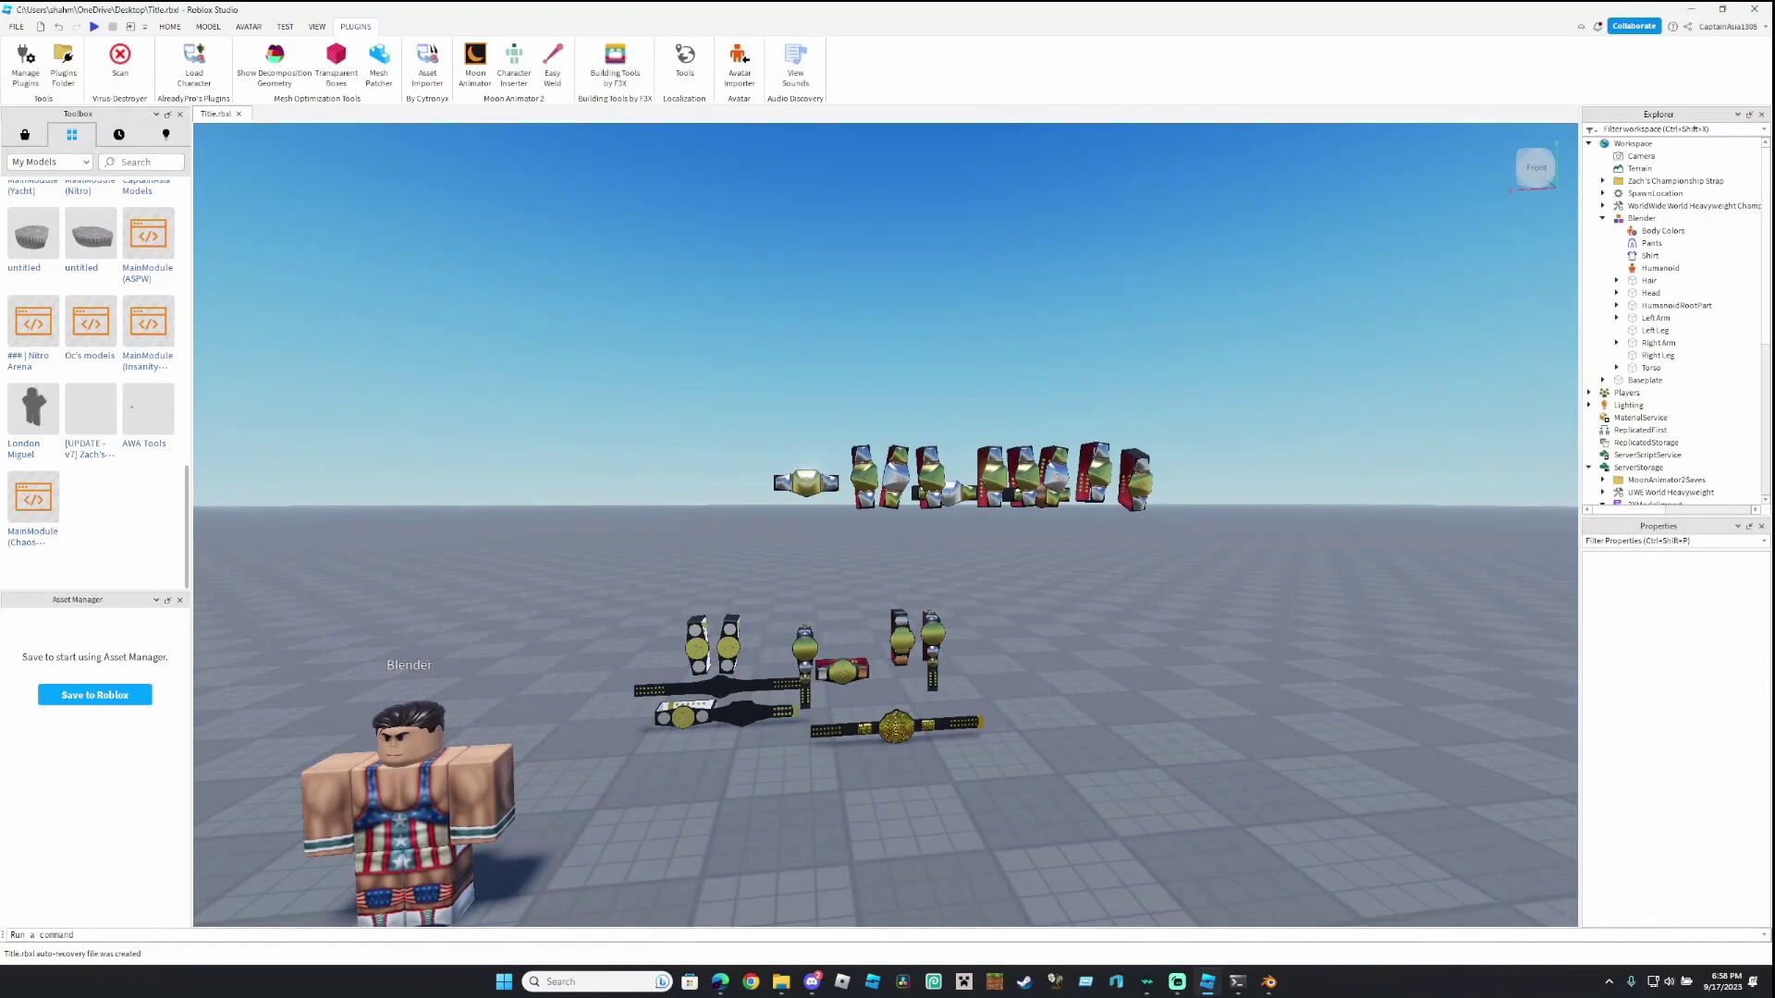
pyautogui.press('w')
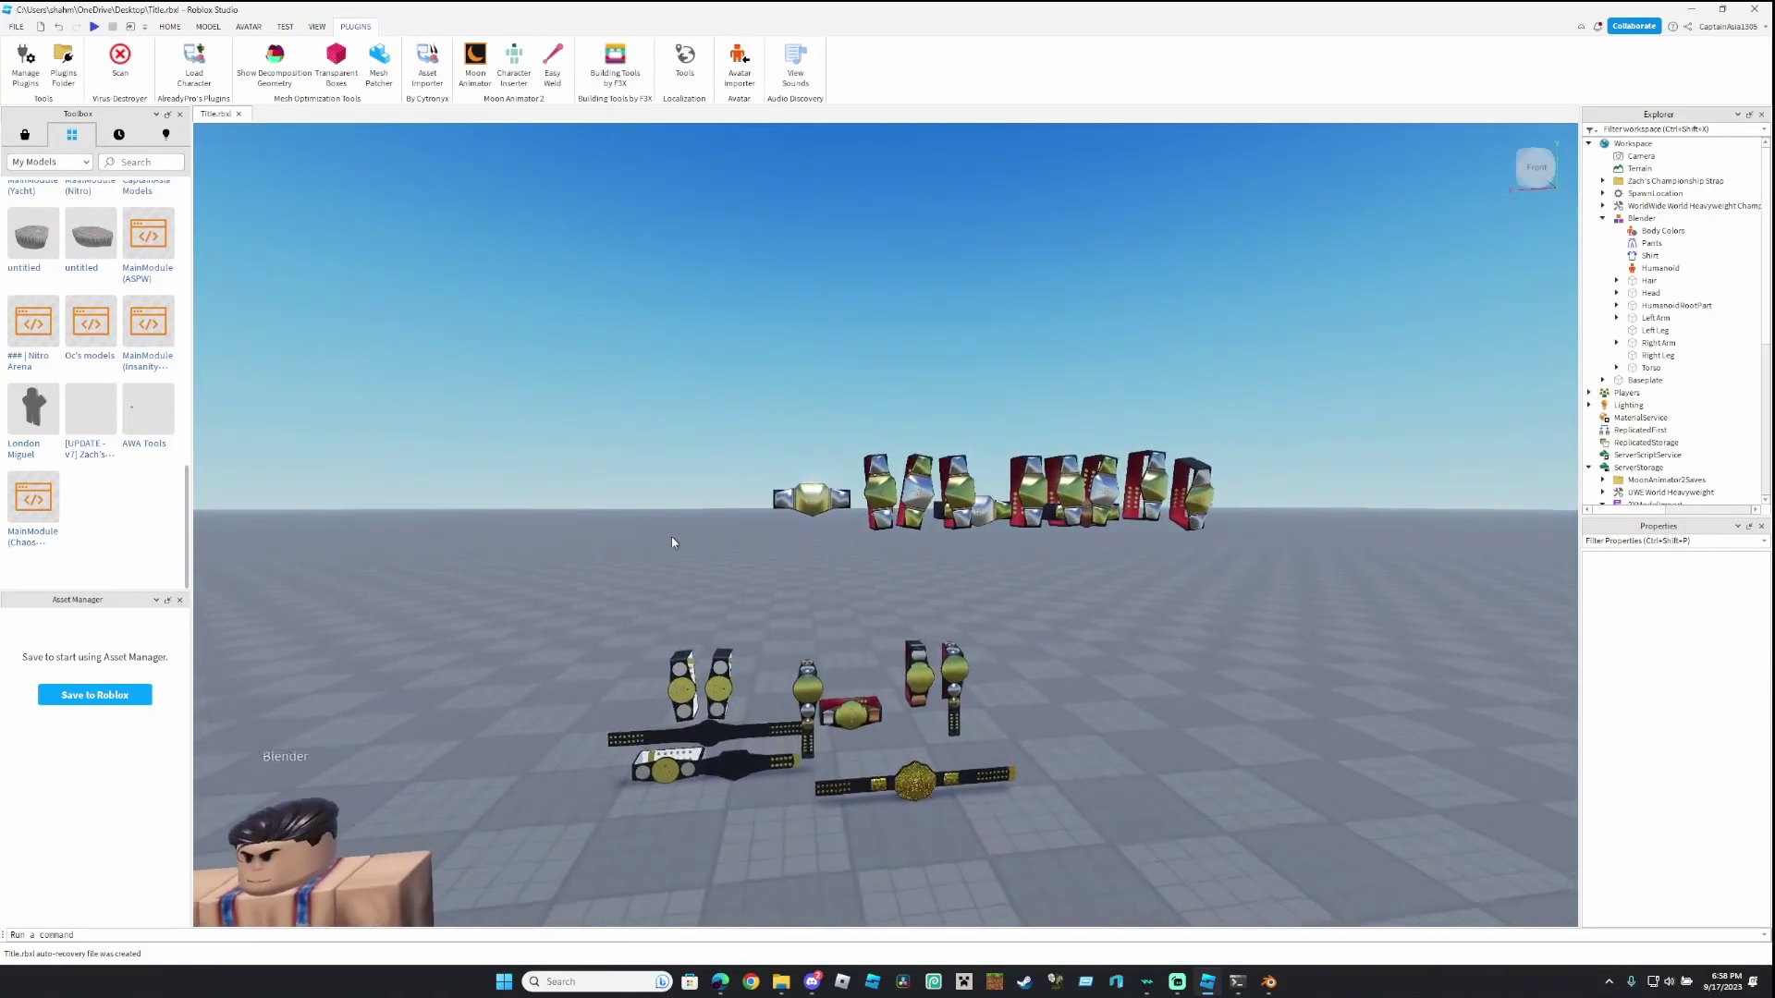
pyautogui.scroll(4, 804, 487)
pyautogui.click(832, 486)
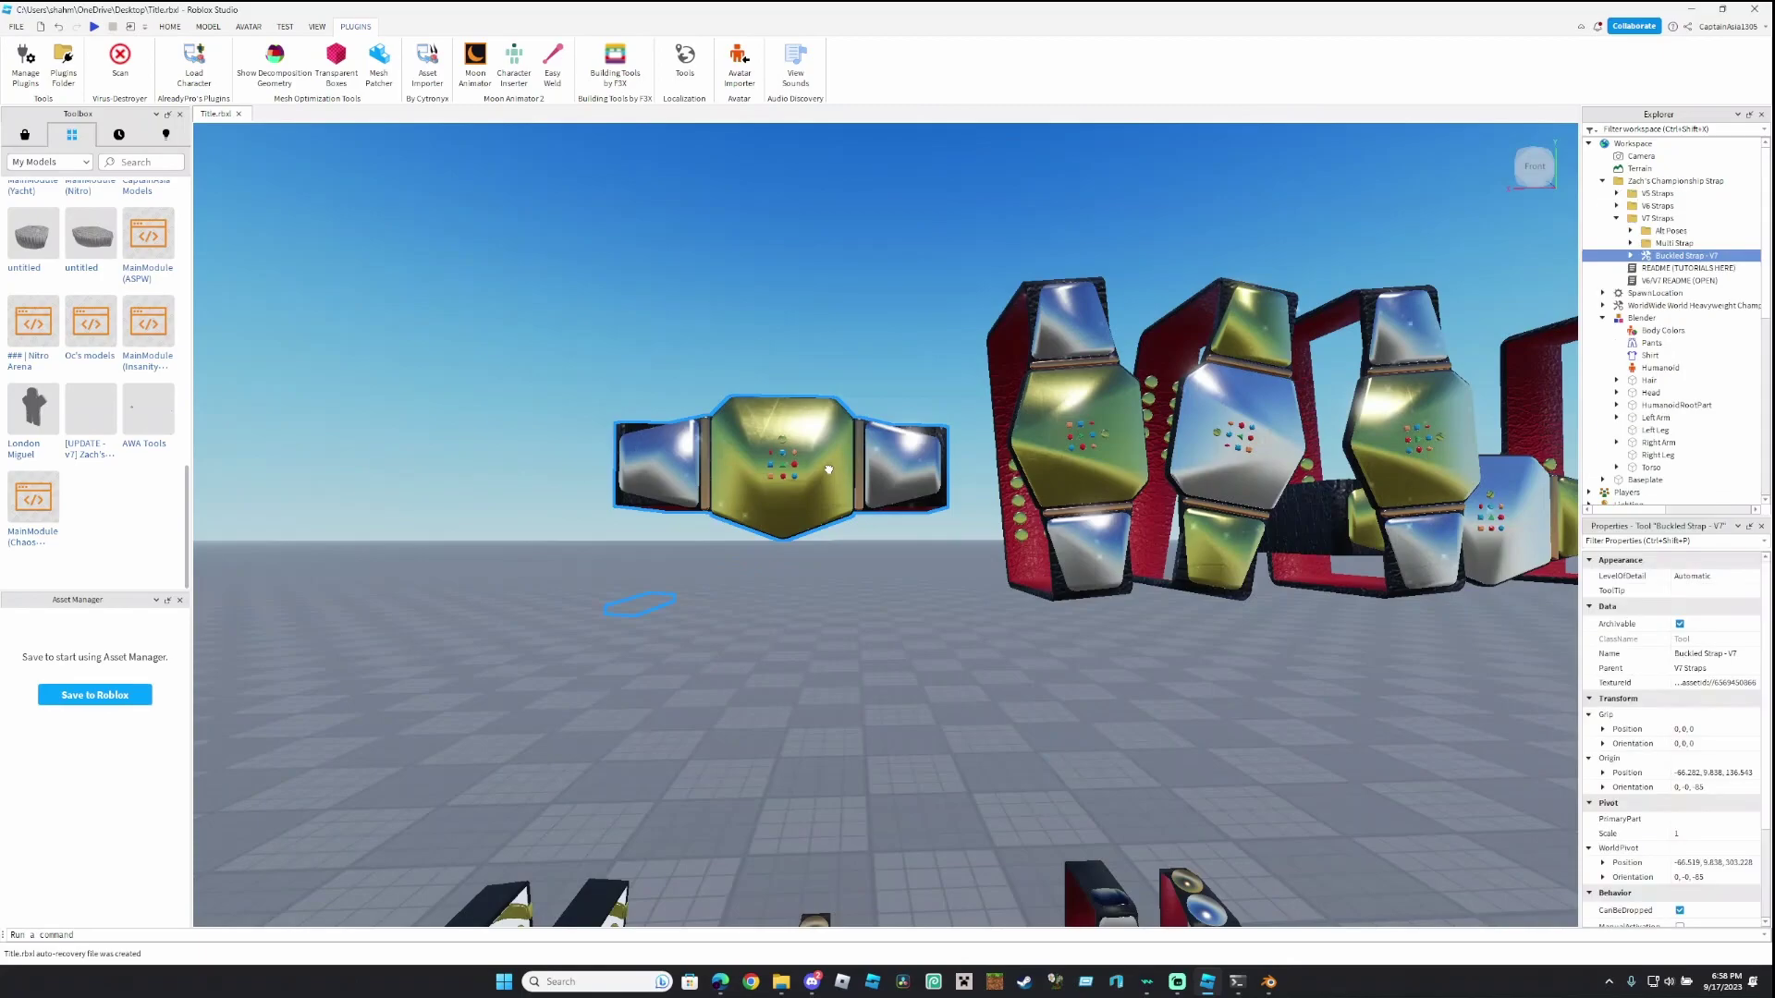
pyautogui.click(1668, 317)
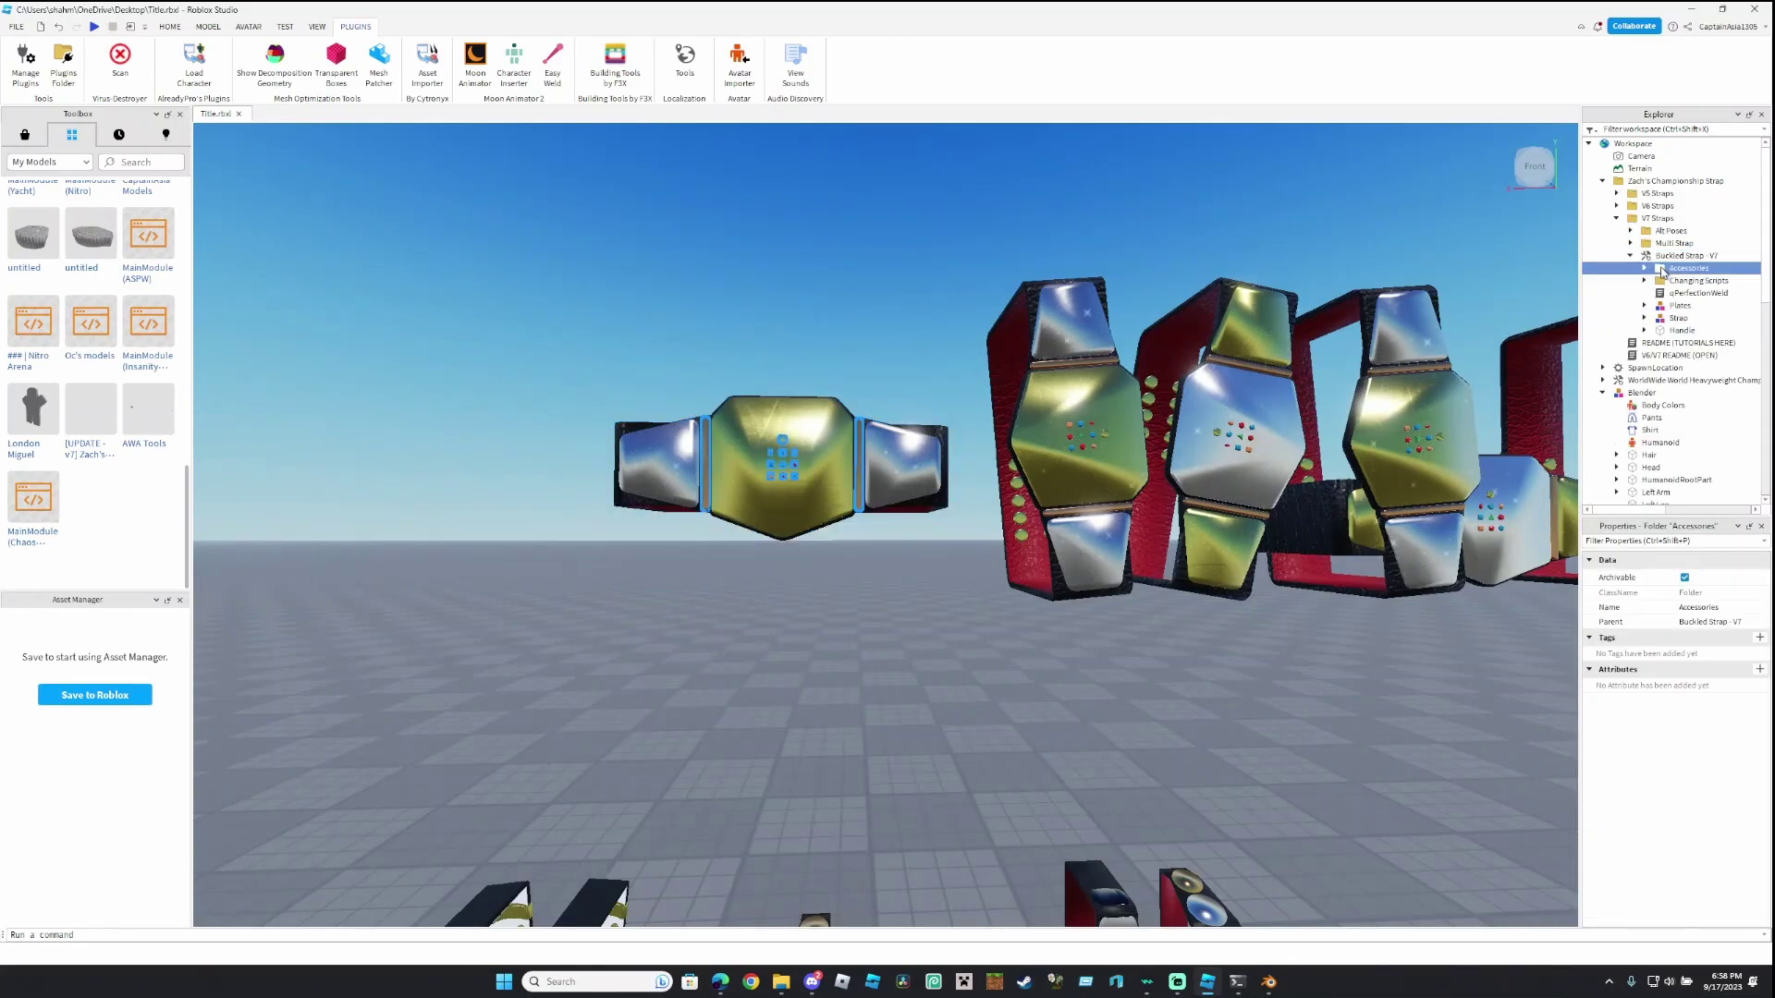
pyautogui.hotkey('ctrl', 'c')
pyautogui.hotkey('ctrl', 'v')
pyautogui.press('f')
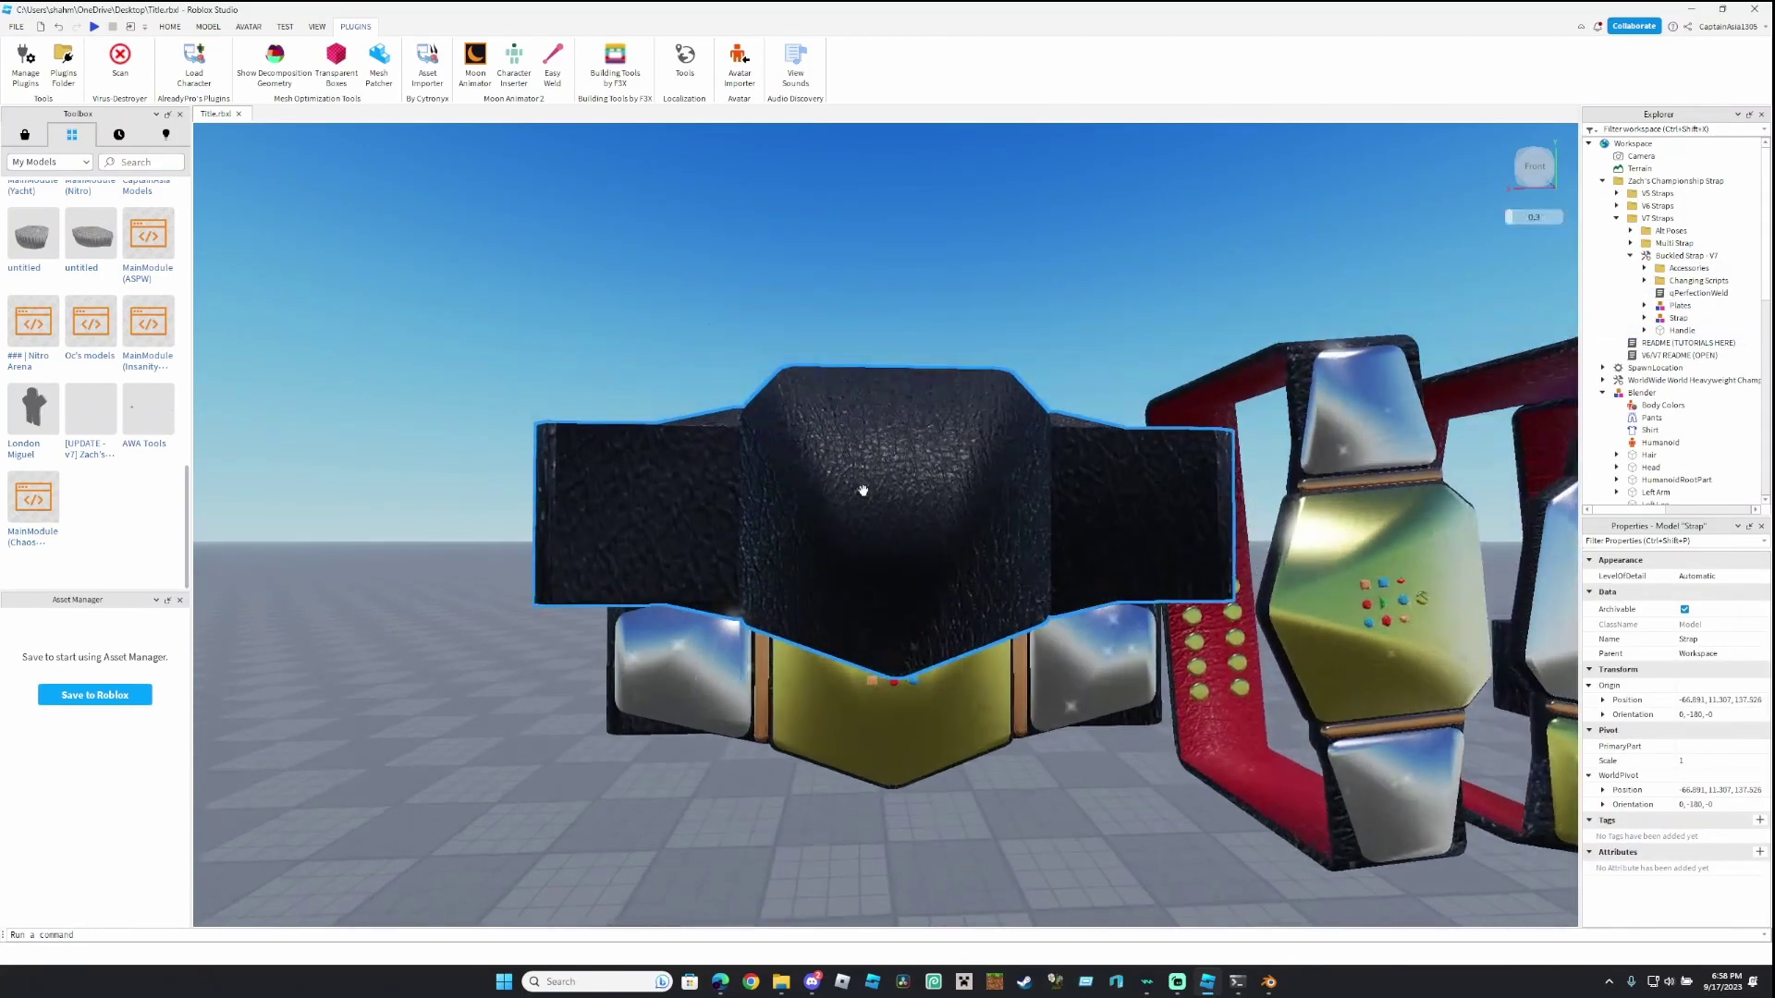
# Move the copied strap down to the floor beside the gold championship belt.
pyautogui.moveTo(863, 490); pyautogui.dragTo(888, 553)
pyautogui.scroll(-5, 888, 553)
pyautogui.moveTo(888, 553); pyautogui.dragTo(889, 551, button='right')
pyautogui.press('f')
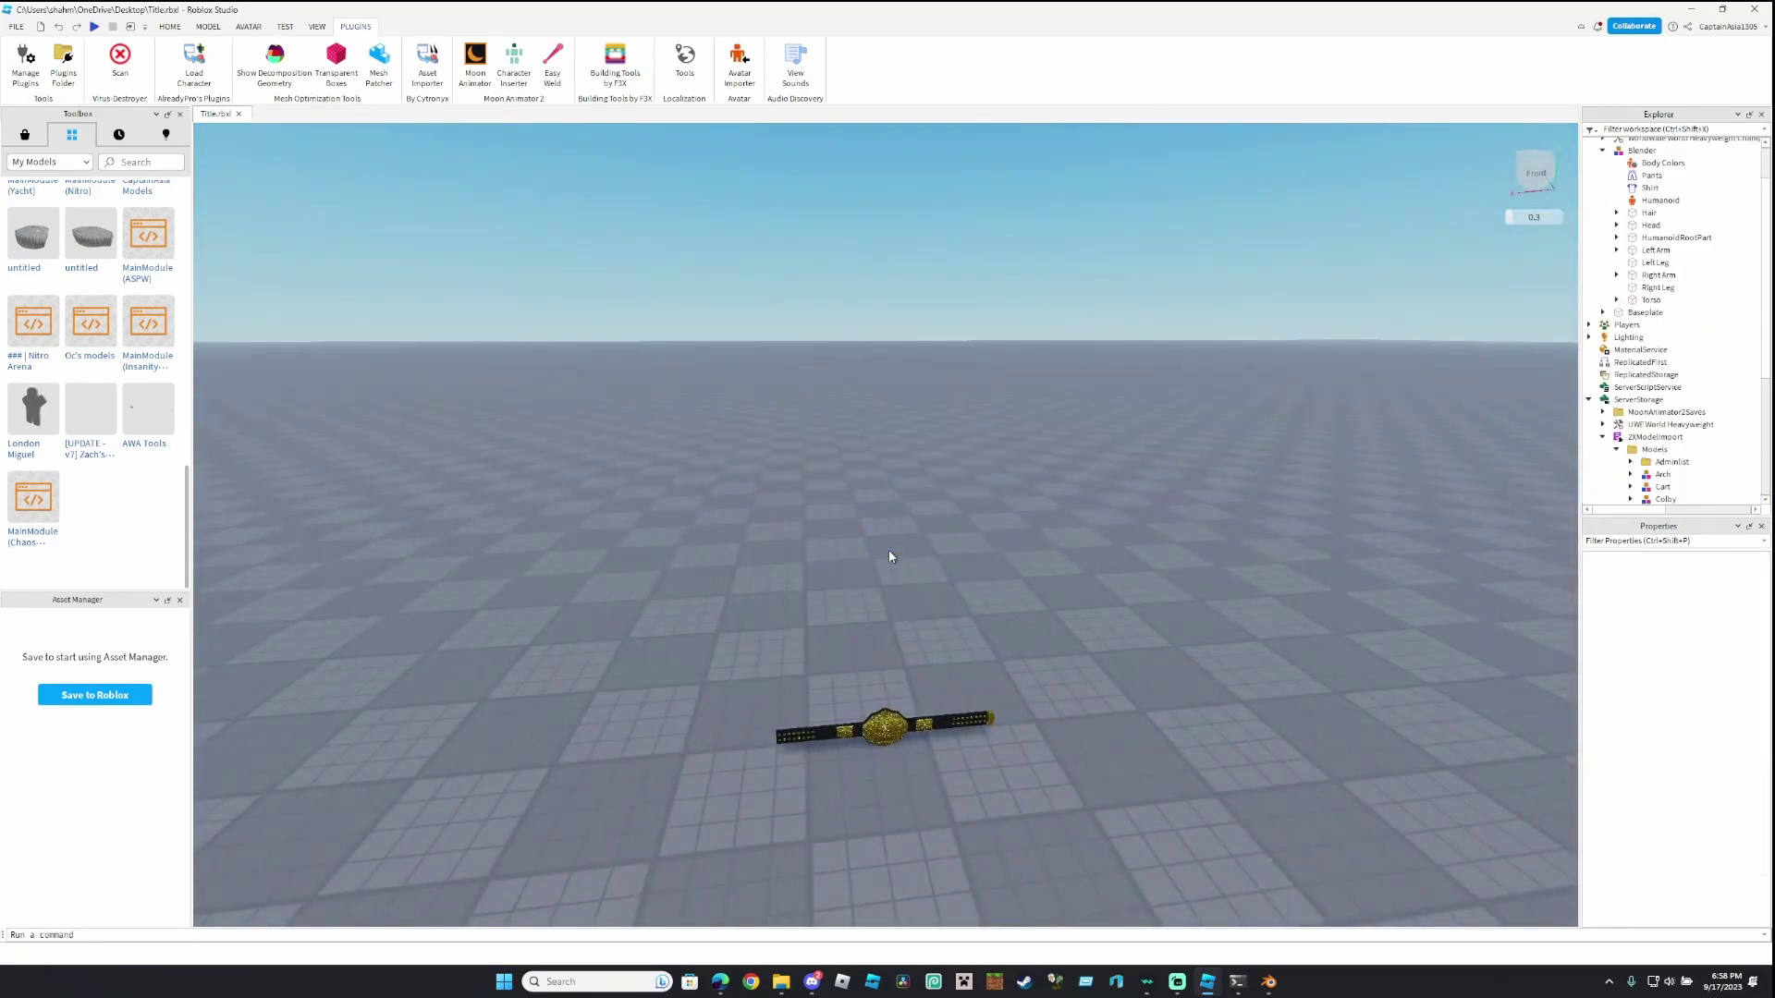
pyautogui.moveTo(869, 607); pyautogui.dragTo(920, 681)
pyautogui.press('f')
# Group the parts of the gold main plate in the World Heavyweight Championship tool into one model.
pyautogui.click(724, 399)
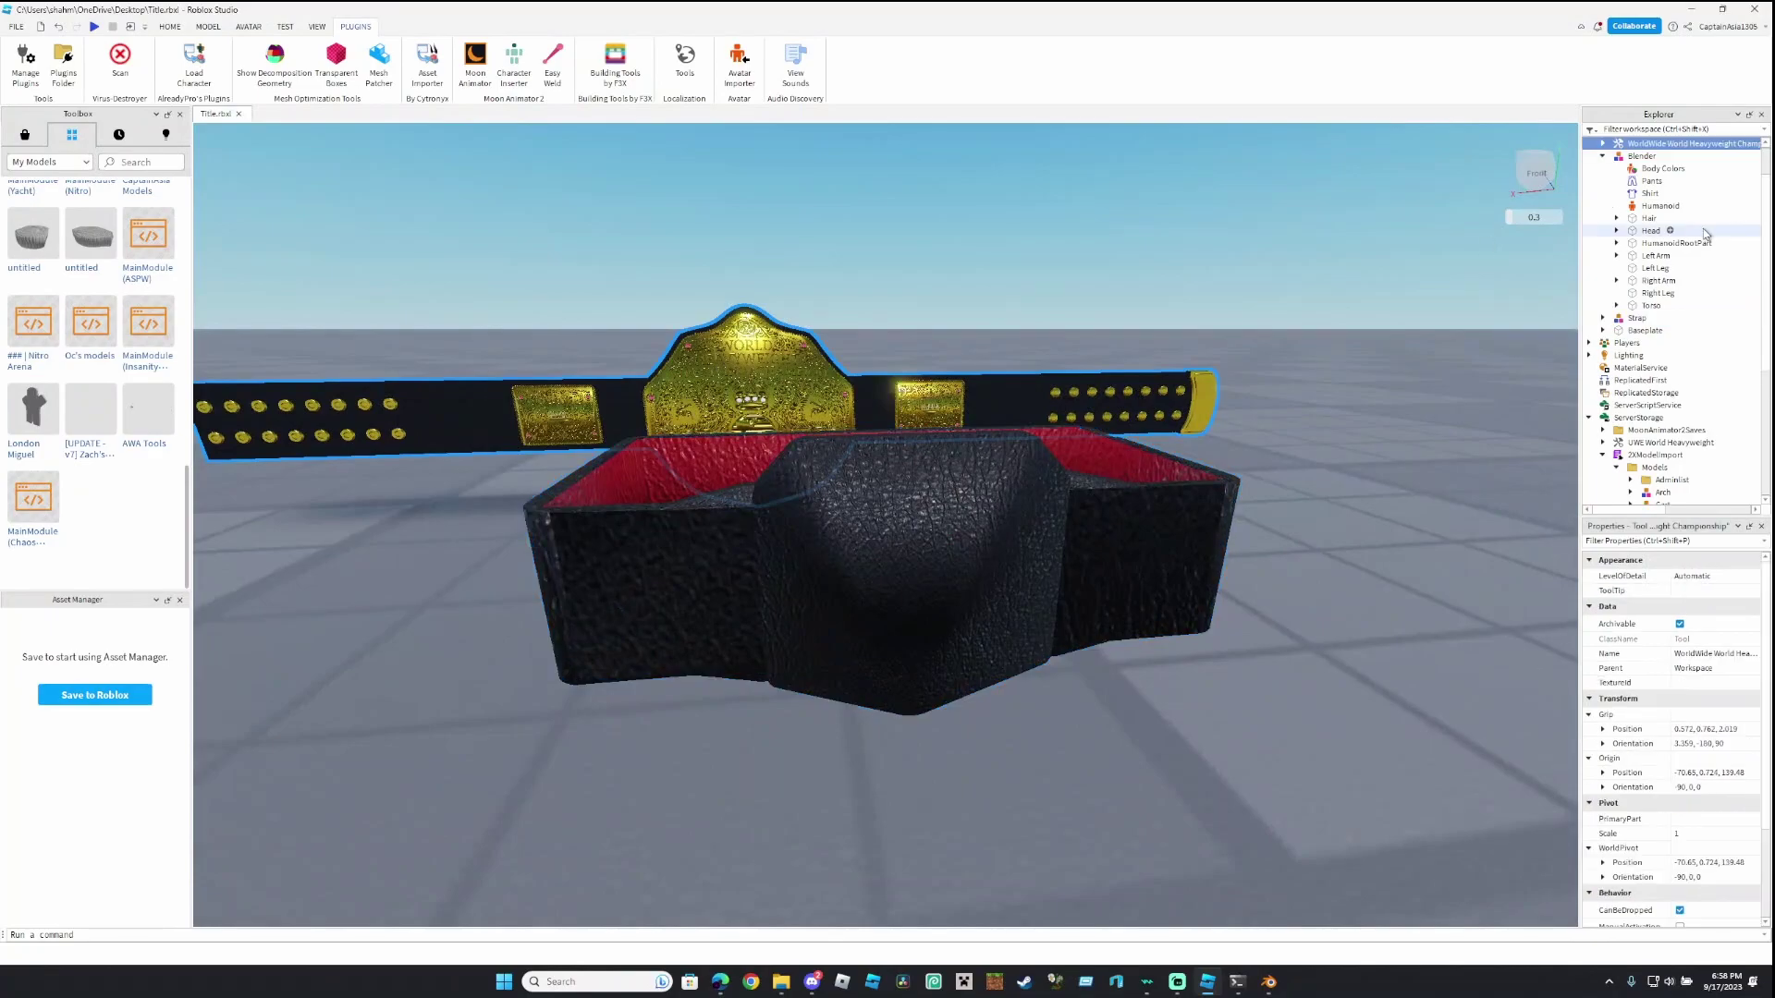
pyautogui.click(1607, 131)
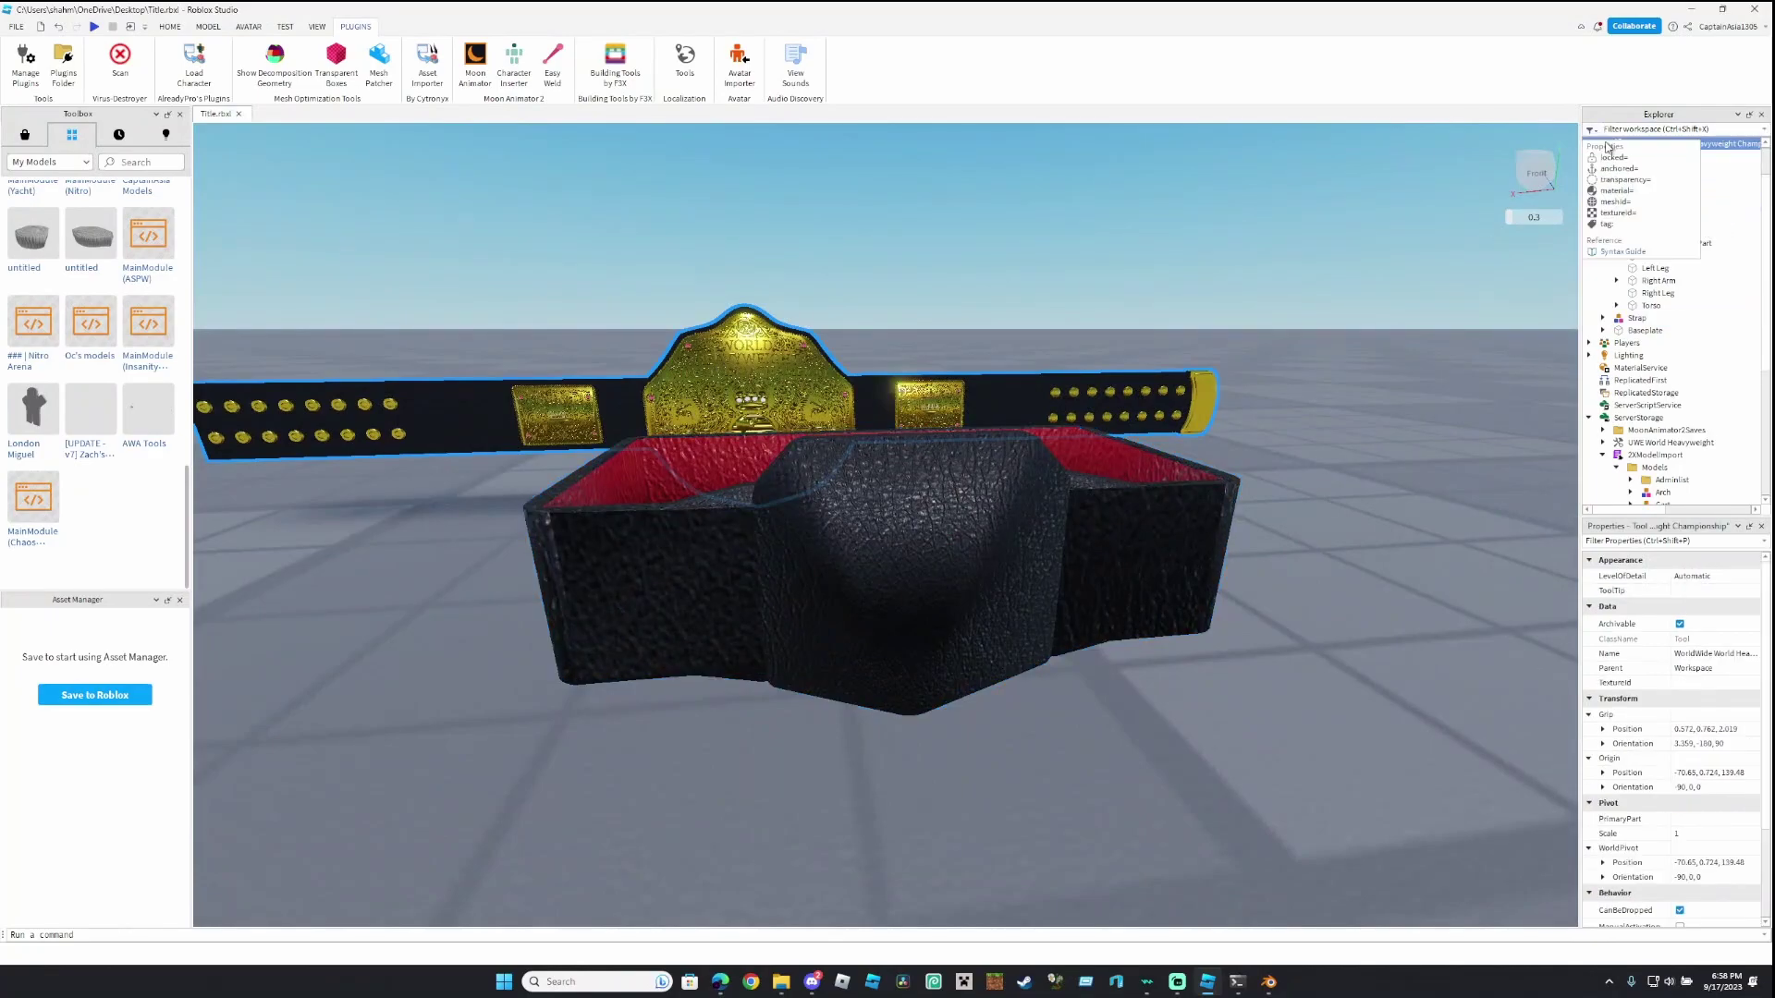
pyautogui.click(1711, 243)
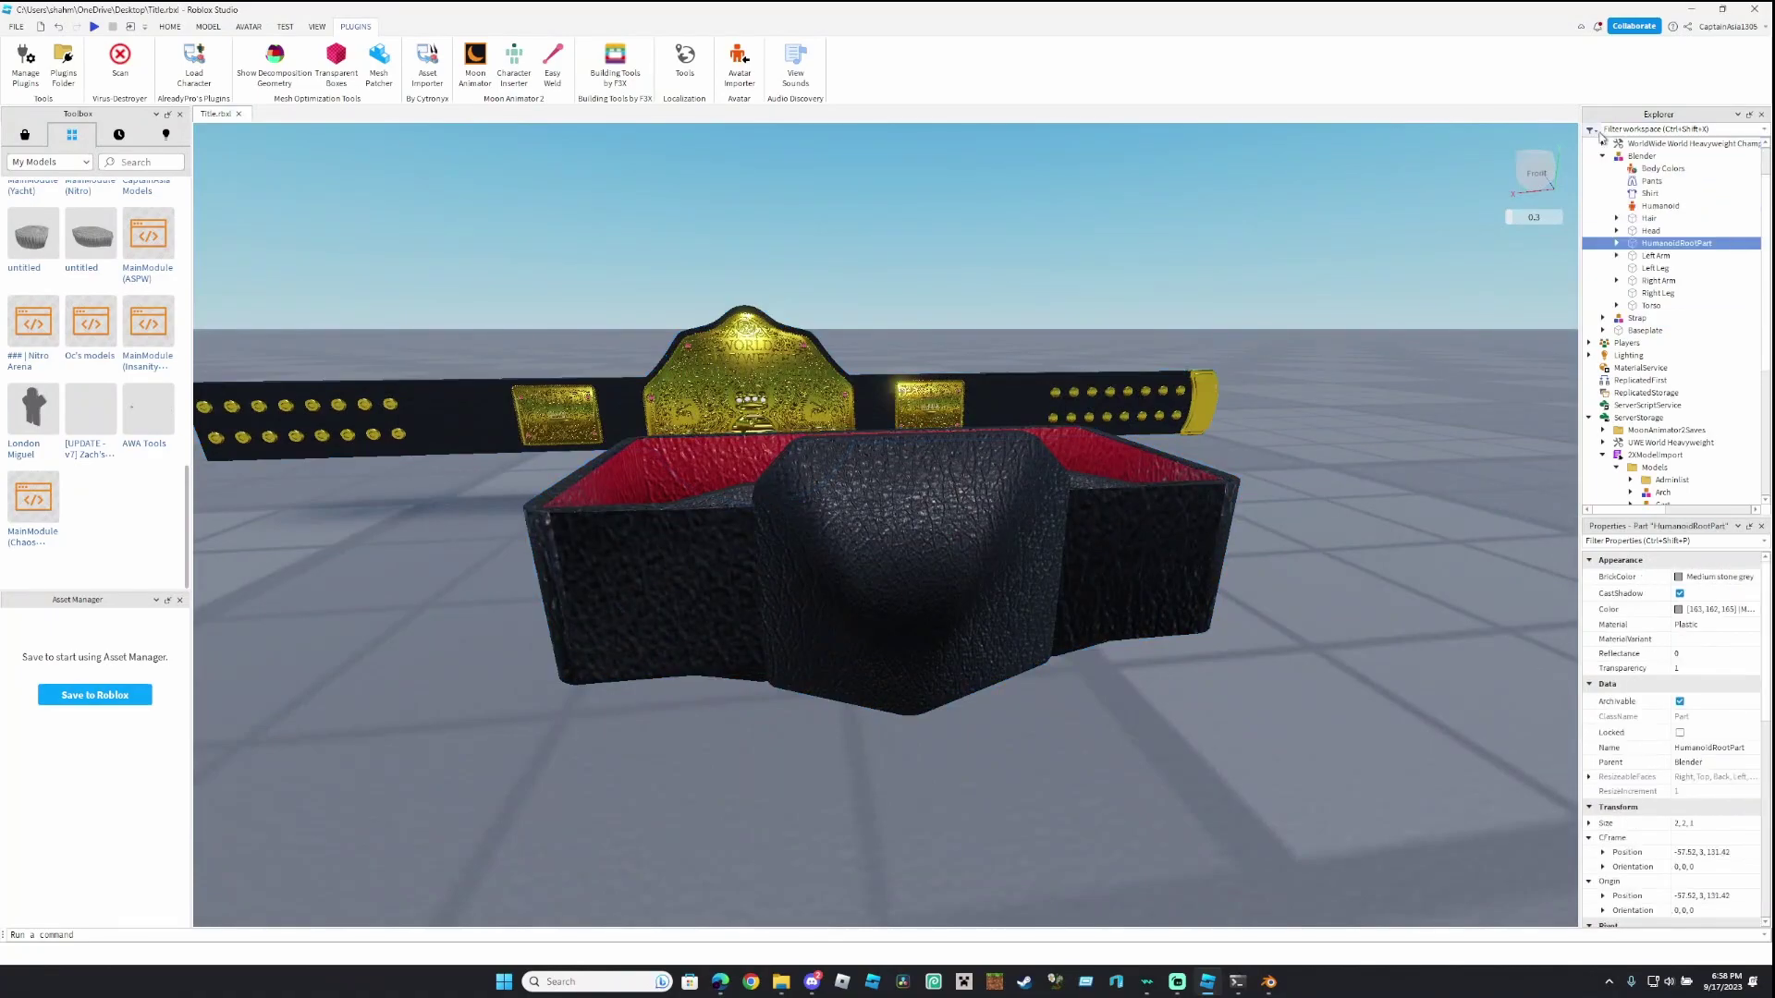
pyautogui.scroll(5, 1640, 196)
pyautogui.click(1662, 168)
pyautogui.click(1630, 182)
pyautogui.click(1664, 206)
pyautogui.scroll(-2, 1664, 324)
pyautogui.keyDown('shift'); pyautogui.click(1669, 416); pyautogui.keyUp('shift')
pyautogui.hotkey('ctrl', 'g')
# Move the grouped main plate onto the front of the copied strap and centre it there.
pyautogui.moveTo(761, 369); pyautogui.dragTo(925, 504)
pyautogui.moveTo(902, 765); pyautogui.dragTo(955, 615)
pyautogui.hotkey('ctrl', '2')
pyautogui.press('f')
pyautogui.moveTo(956, 614); pyautogui.dragTo(955, 490, button='right')
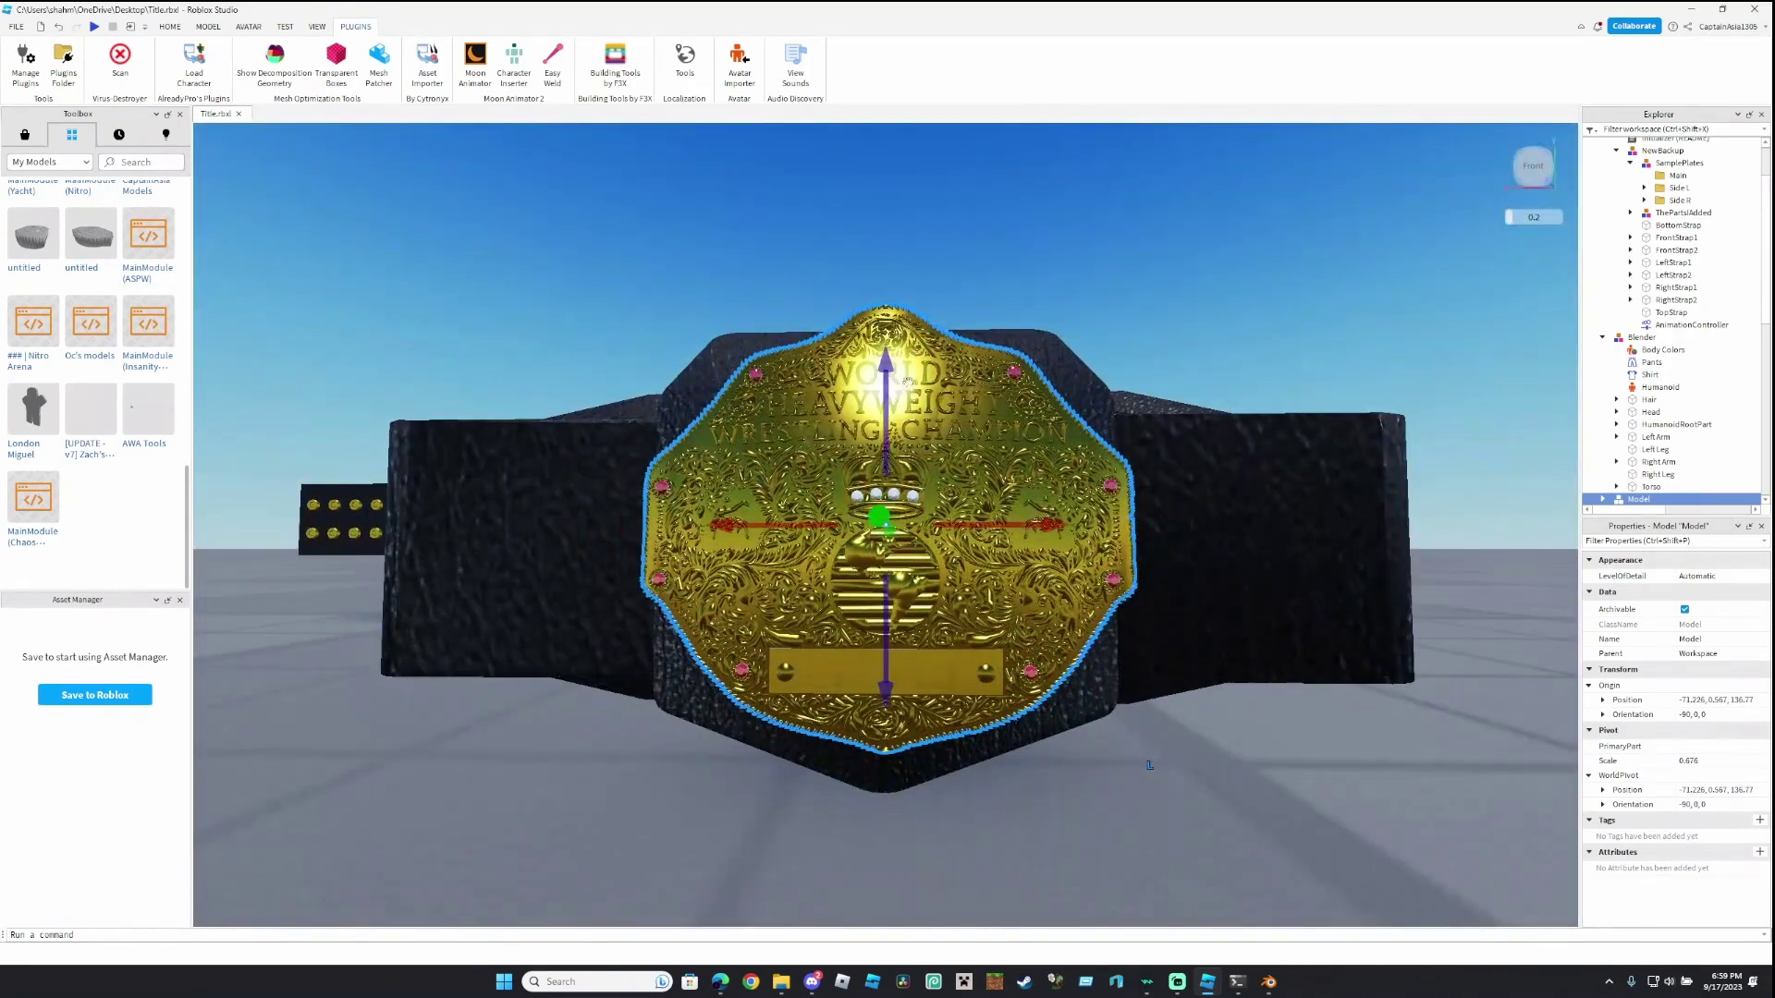
pyautogui.moveTo(888, 457); pyautogui.dragTo(888, 475)
# Inspect the MeshId of the PlateBackStrap part inside the belt's ThePartsAdded model.
pyautogui.scroll(2, 1609, 397)
pyautogui.click(1630, 281)
pyautogui.scroll(-3, 1671, 319)
pyautogui.click(1671, 199)
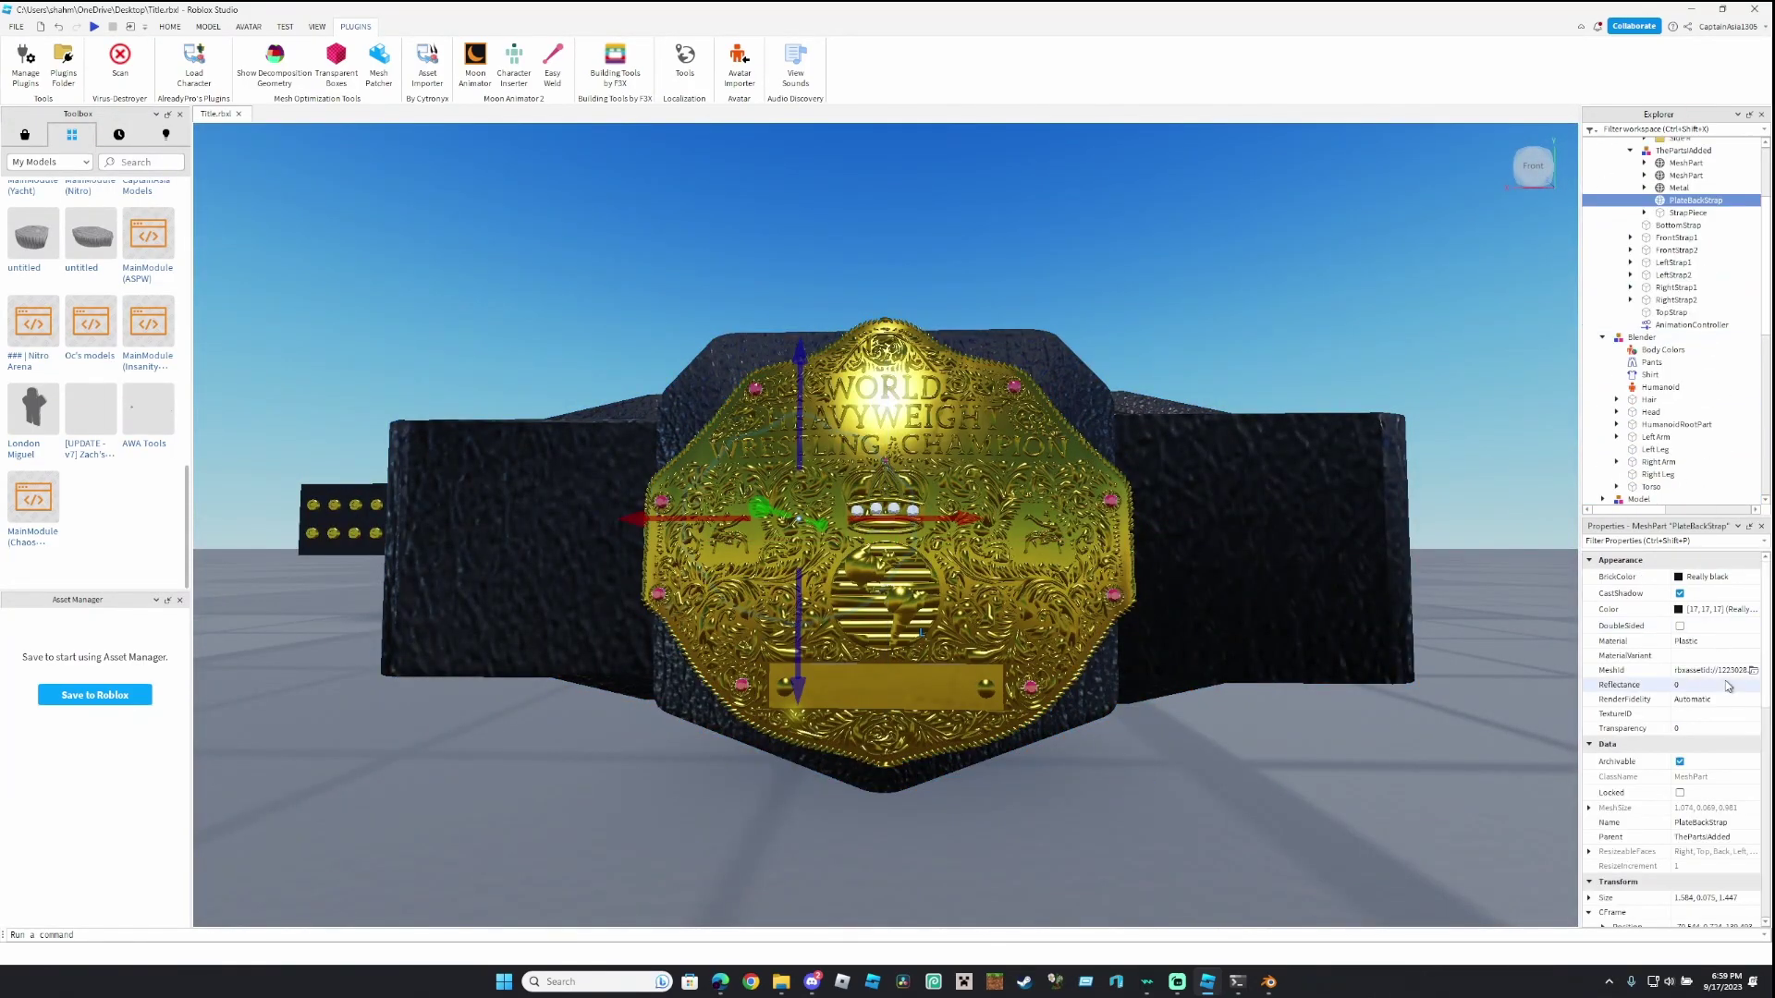
pyautogui.click(1727, 680)
pyautogui.click(1157, 447)
pyautogui.press('f')
# Rotate the front mesh part in the strap's Inner group to line up behind the gold plate.
pyautogui.scroll(-3, 1645, 407)
pyautogui.click(1602, 382)
pyautogui.click(1648, 407)
pyautogui.keyDown('shift'); pyautogui.click(1672, 443); pyautogui.keyUp('shift')
pyautogui.moveTo(1297, 546); pyautogui.dragTo(1387, 629, button='right')
pyautogui.click(1670, 419)
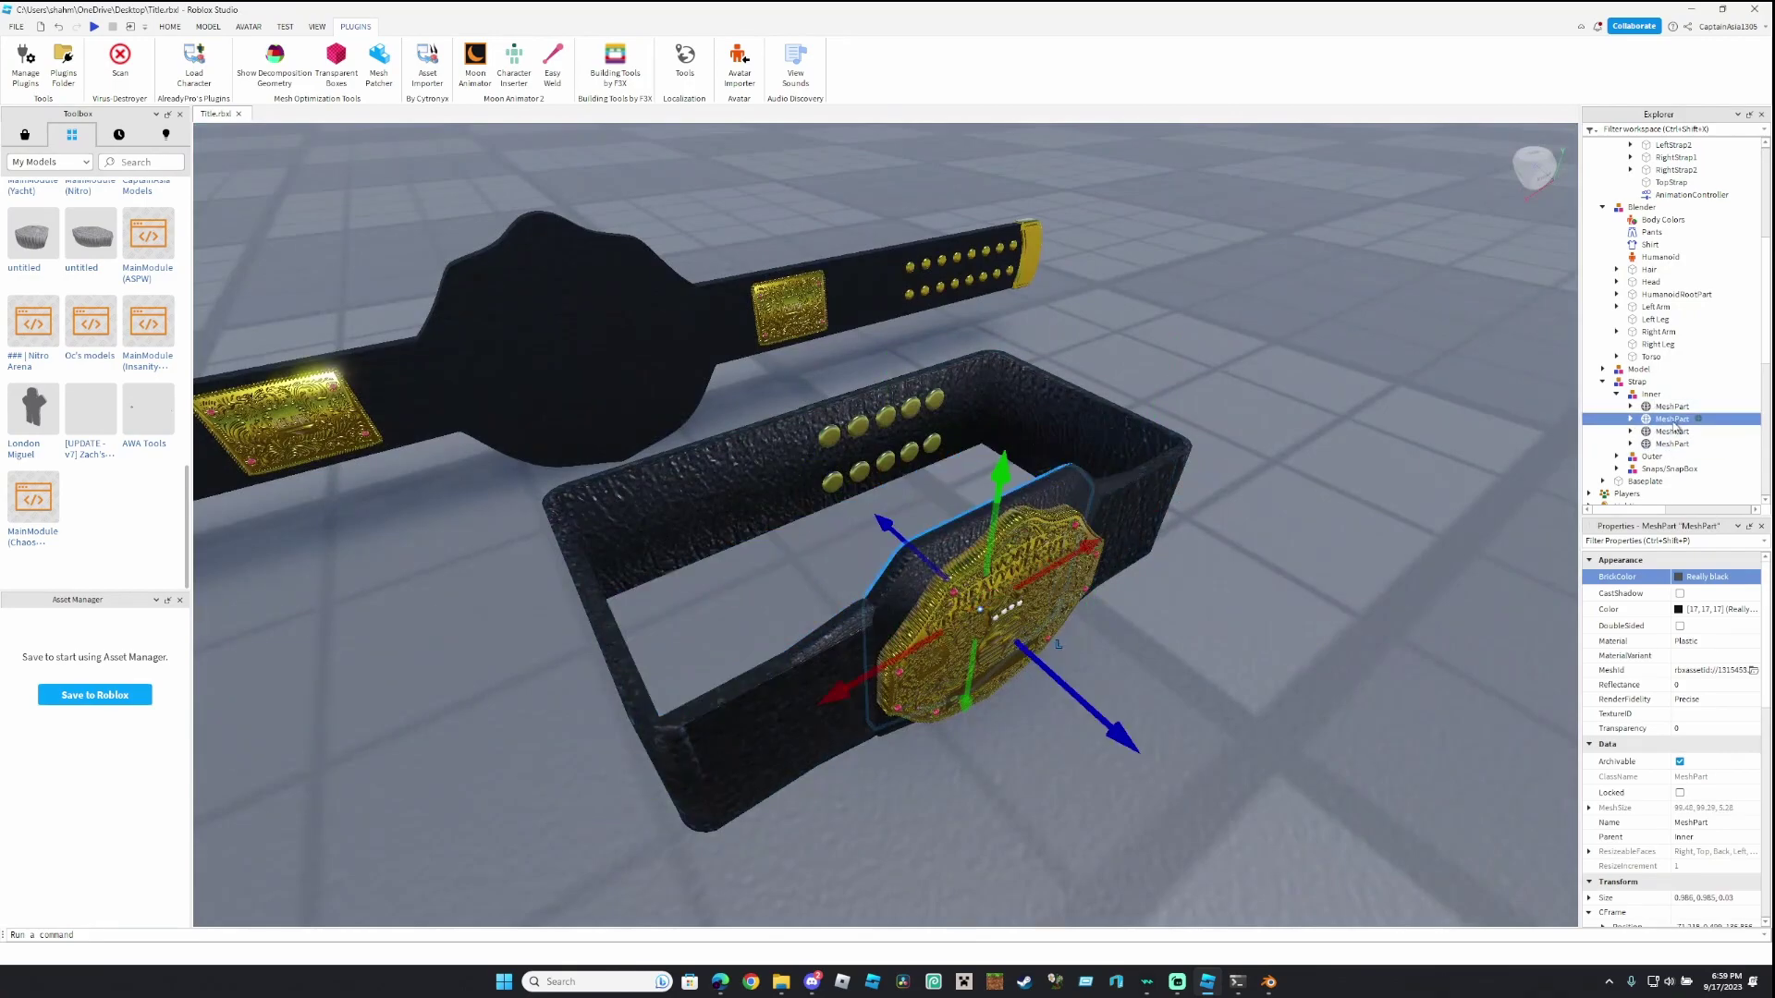
pyautogui.scroll(-3, 1704, 702)
pyautogui.click(1704, 746)
pyautogui.hotkey('ctrl', '4')
pyautogui.moveTo(1032, 641); pyautogui.dragTo(1031, 564, button='right')
pyautogui.moveTo(1032, 640); pyautogui.dragTo(950, 470)
pyautogui.moveTo(950, 470); pyautogui.dragTo(1202, 462, button='right')
# Adjust the front mesh part in the strap's Outer group so its shape follows the gold plate.
pyautogui.click(1616, 456)
pyautogui.scroll(-1, 1628, 459)
pyautogui.click(1670, 422)
pyautogui.click(1664, 437)
pyautogui.click(1665, 448)
pyautogui.moveTo(952, 430); pyautogui.dragTo(1118, 494)
# Select the whole Strap model and scale it up slightly in height.
pyautogui.keyDown('ctrl'); pyautogui.click(1672, 359); pyautogui.keyUp('ctrl')
pyautogui.press('f')
pyautogui.moveTo(1156, 416); pyautogui.dragTo(889, 354, button='right')
pyautogui.hotkey('ctrl', '3')
pyautogui.moveTo(889, 354); pyautogui.dragTo(890, 329)
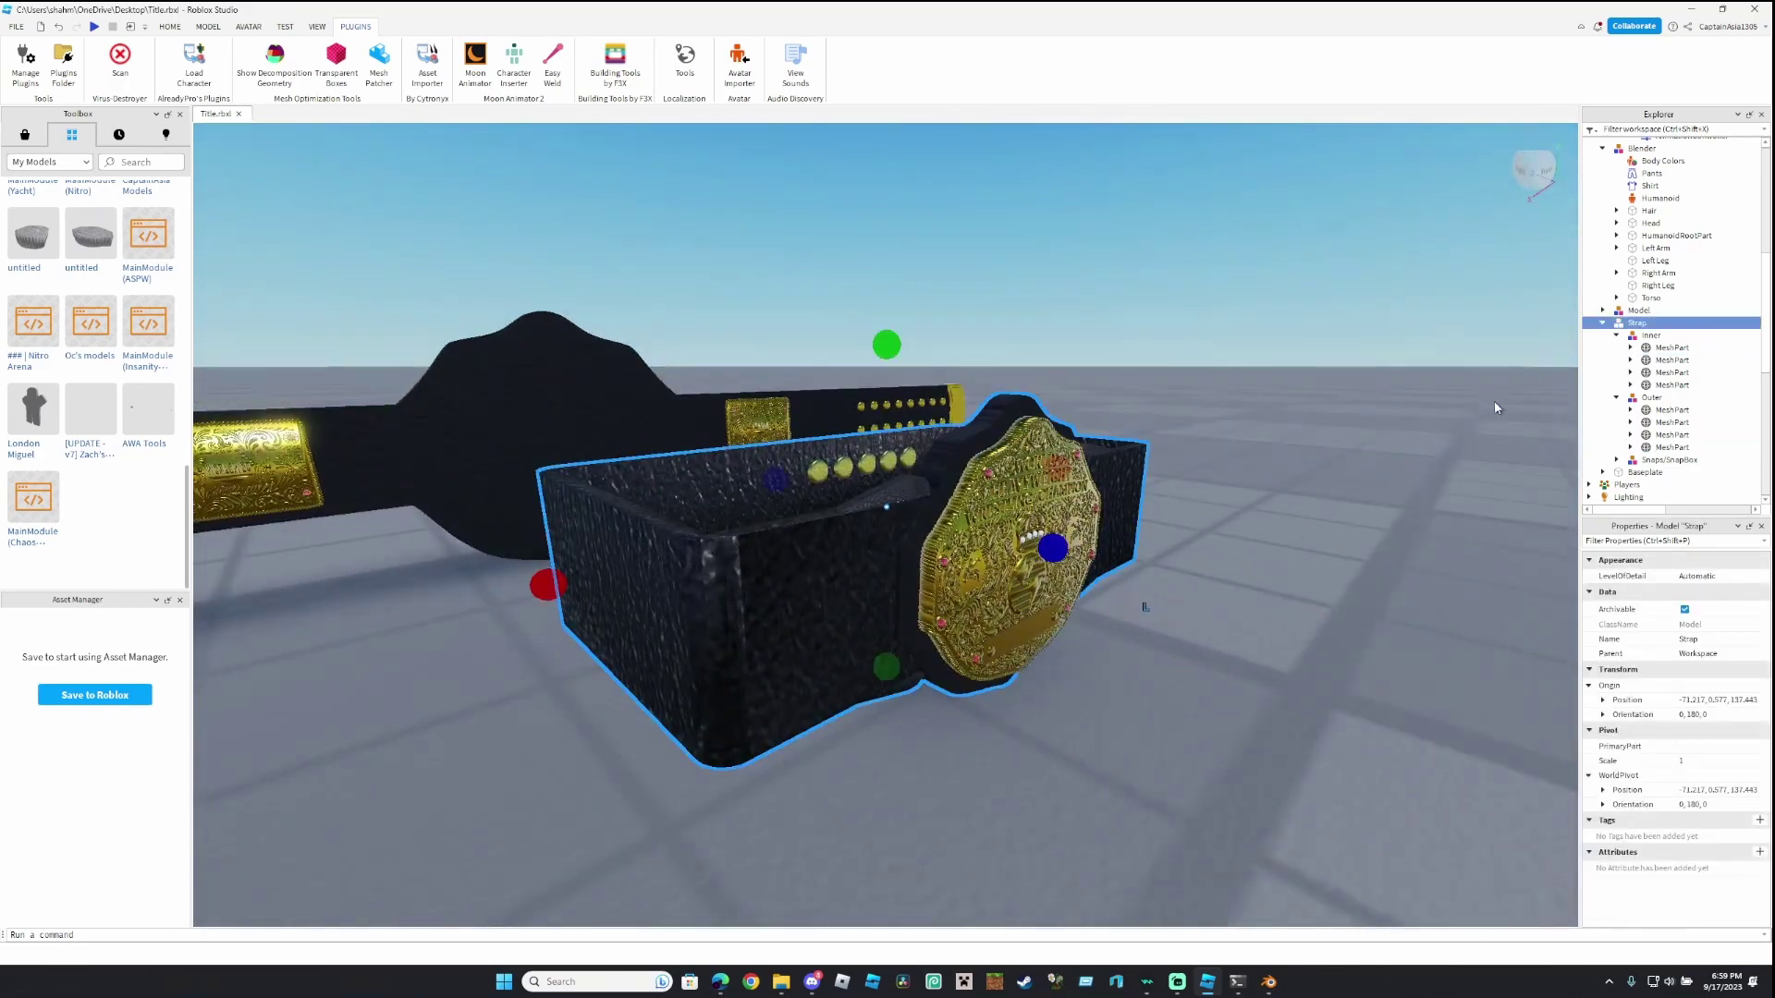
# Delete the surplus mesh parts from the strap's Inner and Outer groups, leaving two in each.
pyautogui.click(1670, 385)
pyautogui.keyDown('ctrl'); pyautogui.click(1670, 372); pyautogui.keyUp('ctrl')
pyautogui.press('Delete')
pyautogui.click(1669, 348)
pyautogui.press('f')
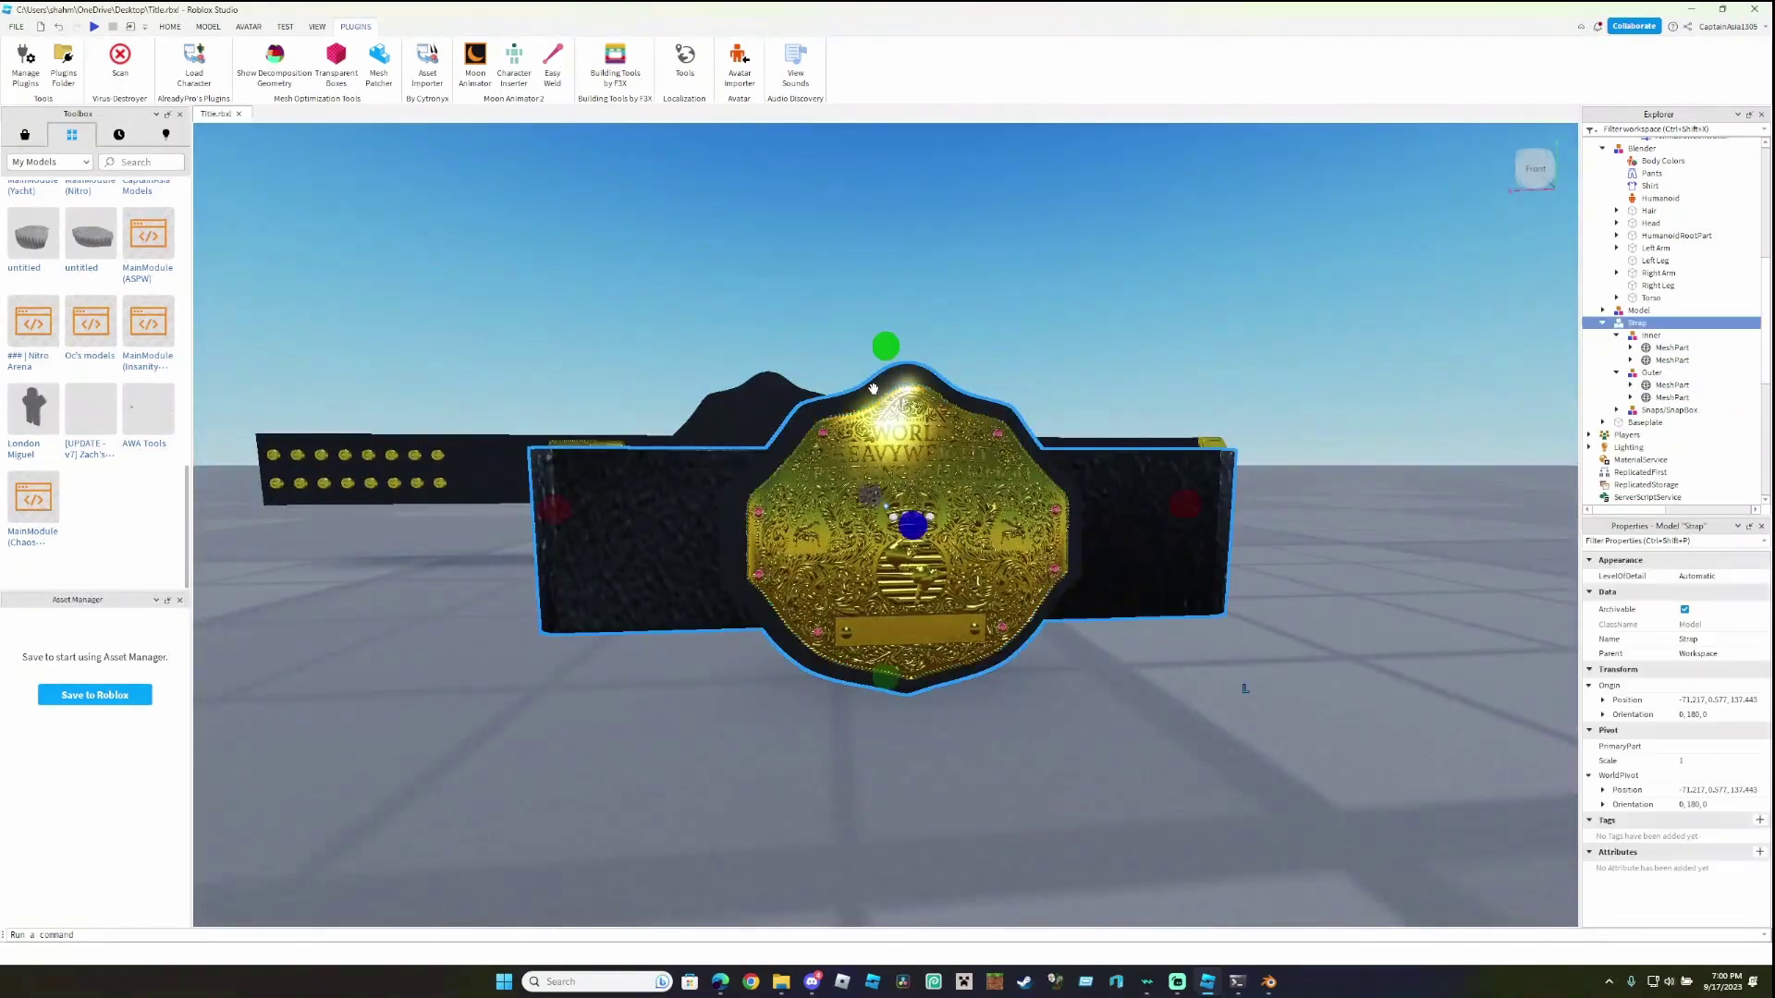
# Move the strap and plate into alignment and stretch the strap slightly downward so its backing frames the main plate.
pyautogui.hotkey('ctrl', '2')
pyautogui.moveTo(1089, 547); pyautogui.dragTo(869, 509, button='right')
pyautogui.keyDown('ctrl'); pyautogui.click(1058, 545); pyautogui.keyUp('ctrl')
pyautogui.click(1145, 534)
pyautogui.click(834, 667)
pyautogui.hotkey('ctrl', '3')
pyautogui.moveTo(867, 704); pyautogui.dragTo(868, 725)
pyautogui.hotkey('ctrl', '2')
pyautogui.click(1004, 299)
pyautogui.scroll(-3, 1004, 300)
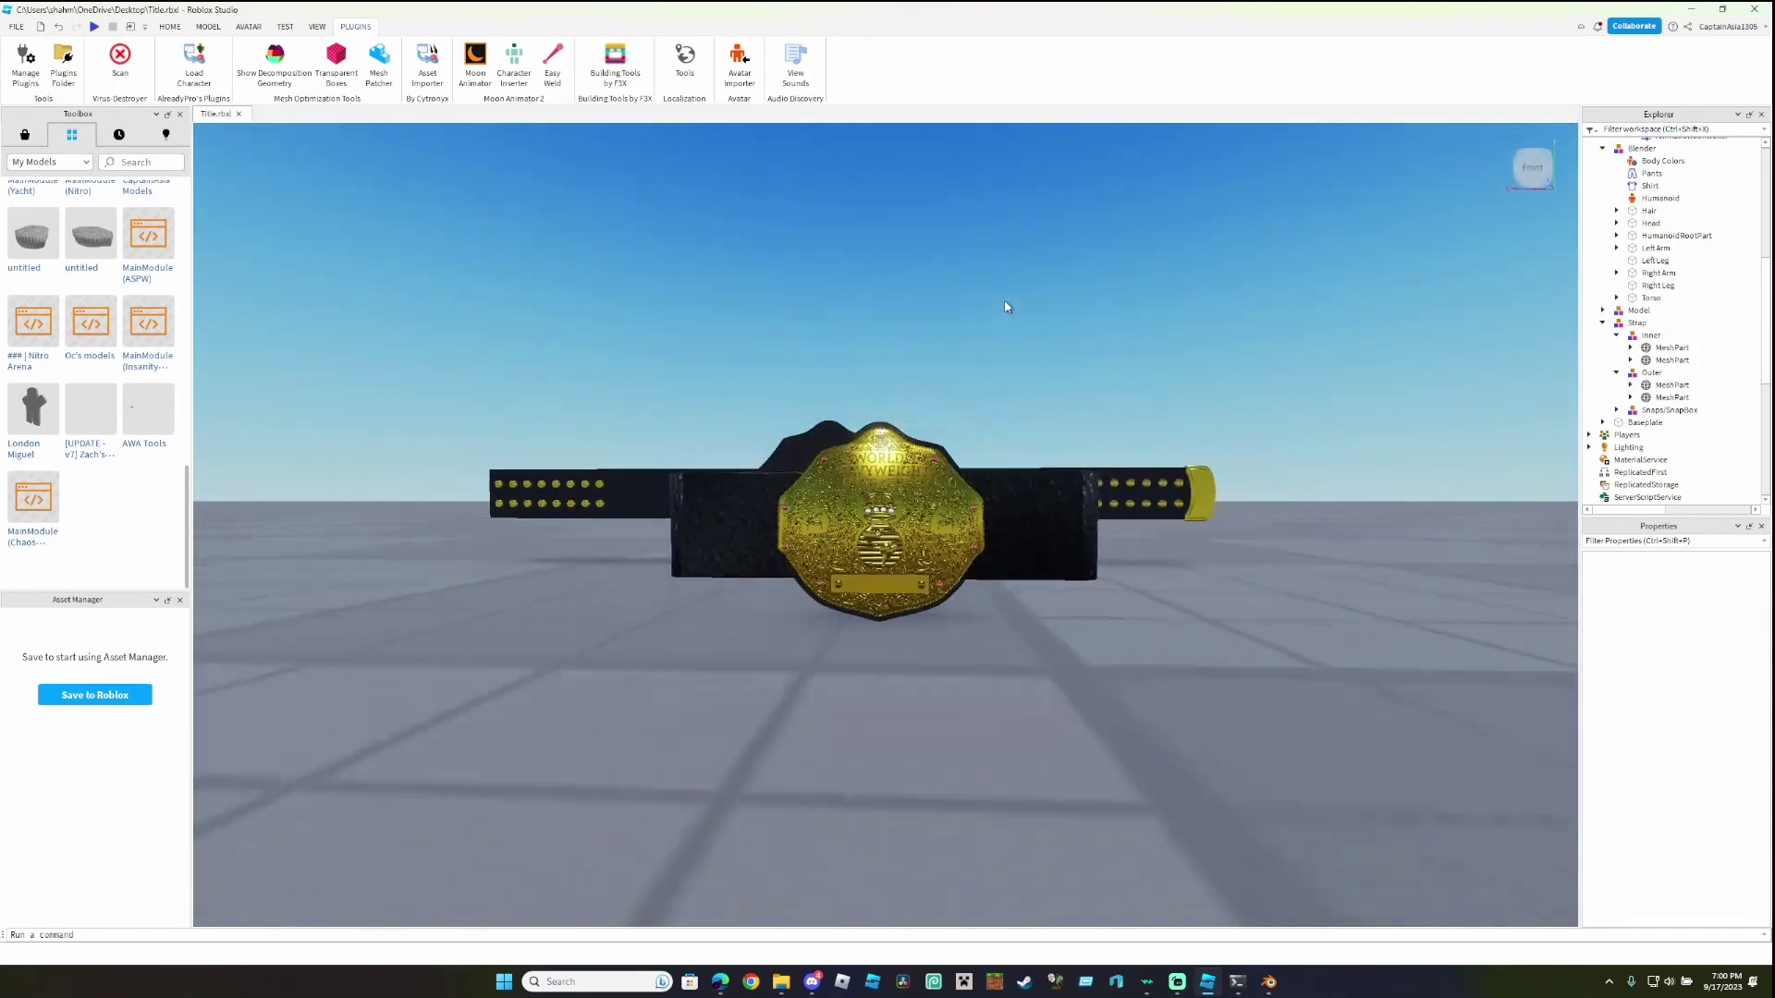
# Copy the Side L plate model from the original belt and place it on the strap beside the main plate.
pyautogui.moveTo(1004, 300); pyautogui.dragTo(1128, 351, button='middle')
pyautogui.click(953, 515)
pyautogui.click(1694, 219)
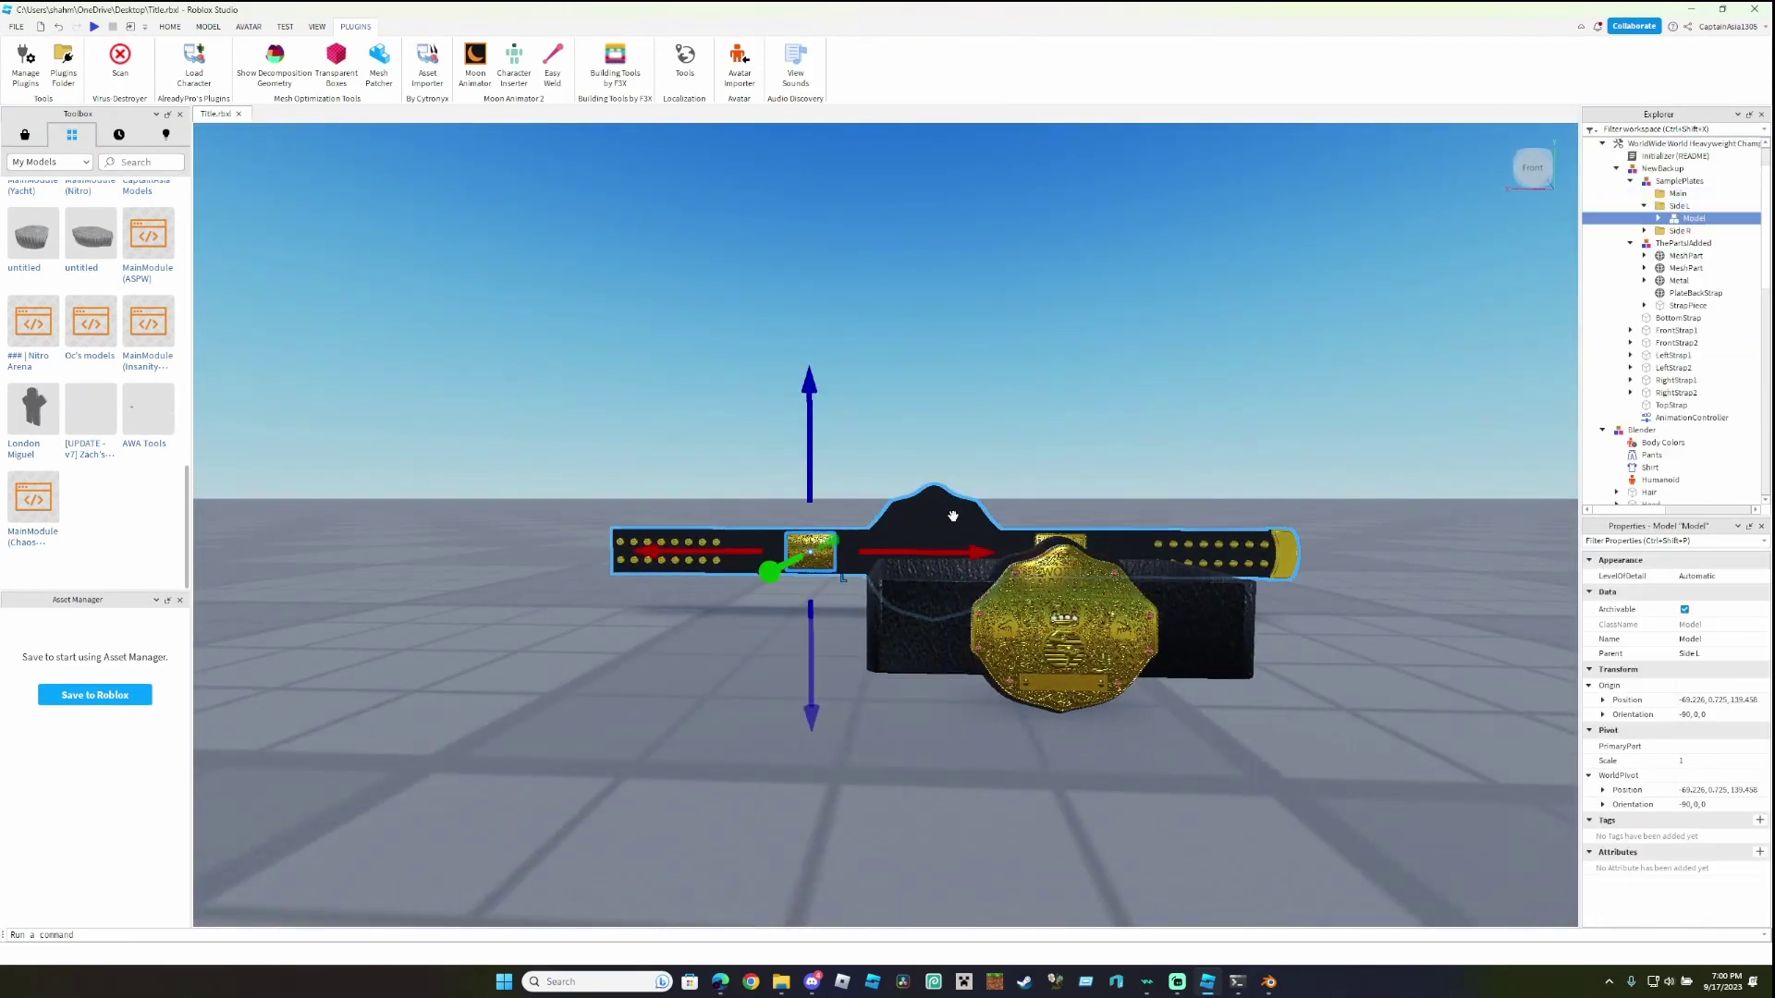
pyautogui.hotkey('ctrl', 'c')
pyautogui.hotkey('ctrl', 'v')
pyautogui.moveTo(943, 467); pyautogui.dragTo(1198, 655)
# Duplicate the side plate onto the strap's opposite side and delete the leftover original belt.
pyautogui.click(615, 65)
pyautogui.hotkey('ctrl', 'd')
pyautogui.click(615, 65)
pyautogui.click(1230, 558)
pyautogui.moveTo(1230, 559); pyautogui.dragTo(1058, 559, button='right')
pyautogui.press('Delete')
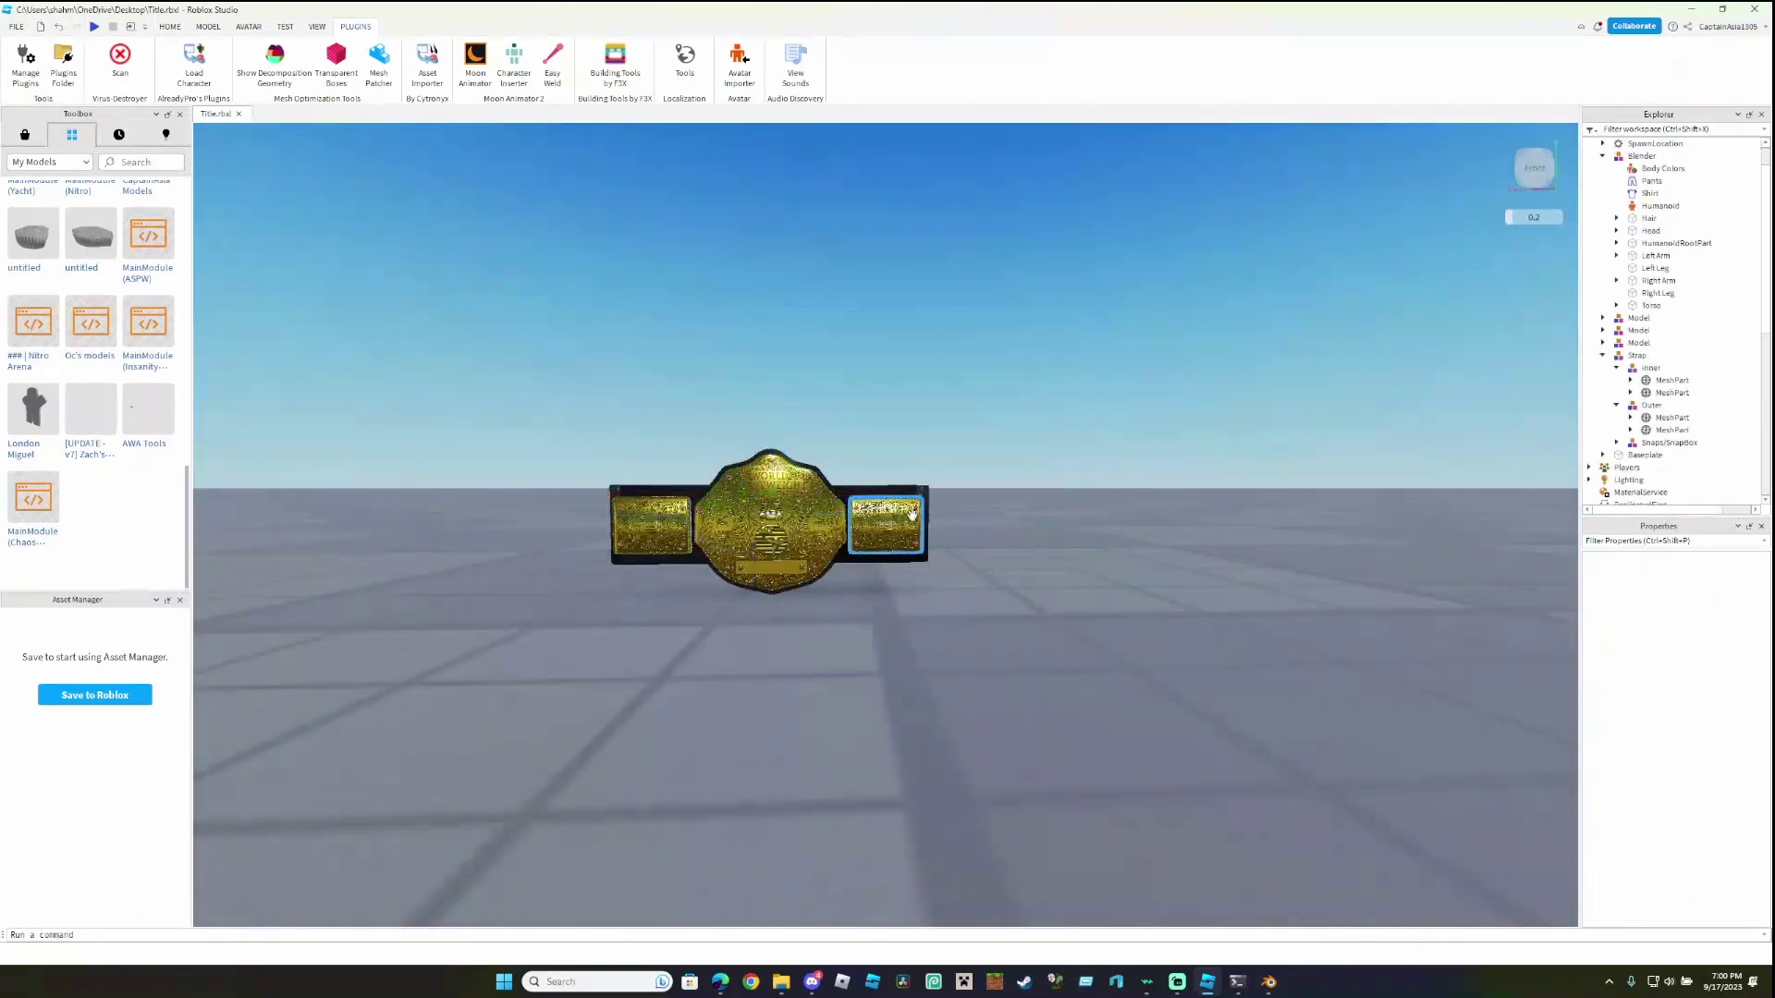
# Group the strap and its plates into one model and export it to Downloads as the OBJ file "ez 3".
pyautogui.press('w')
pyautogui.press('a')
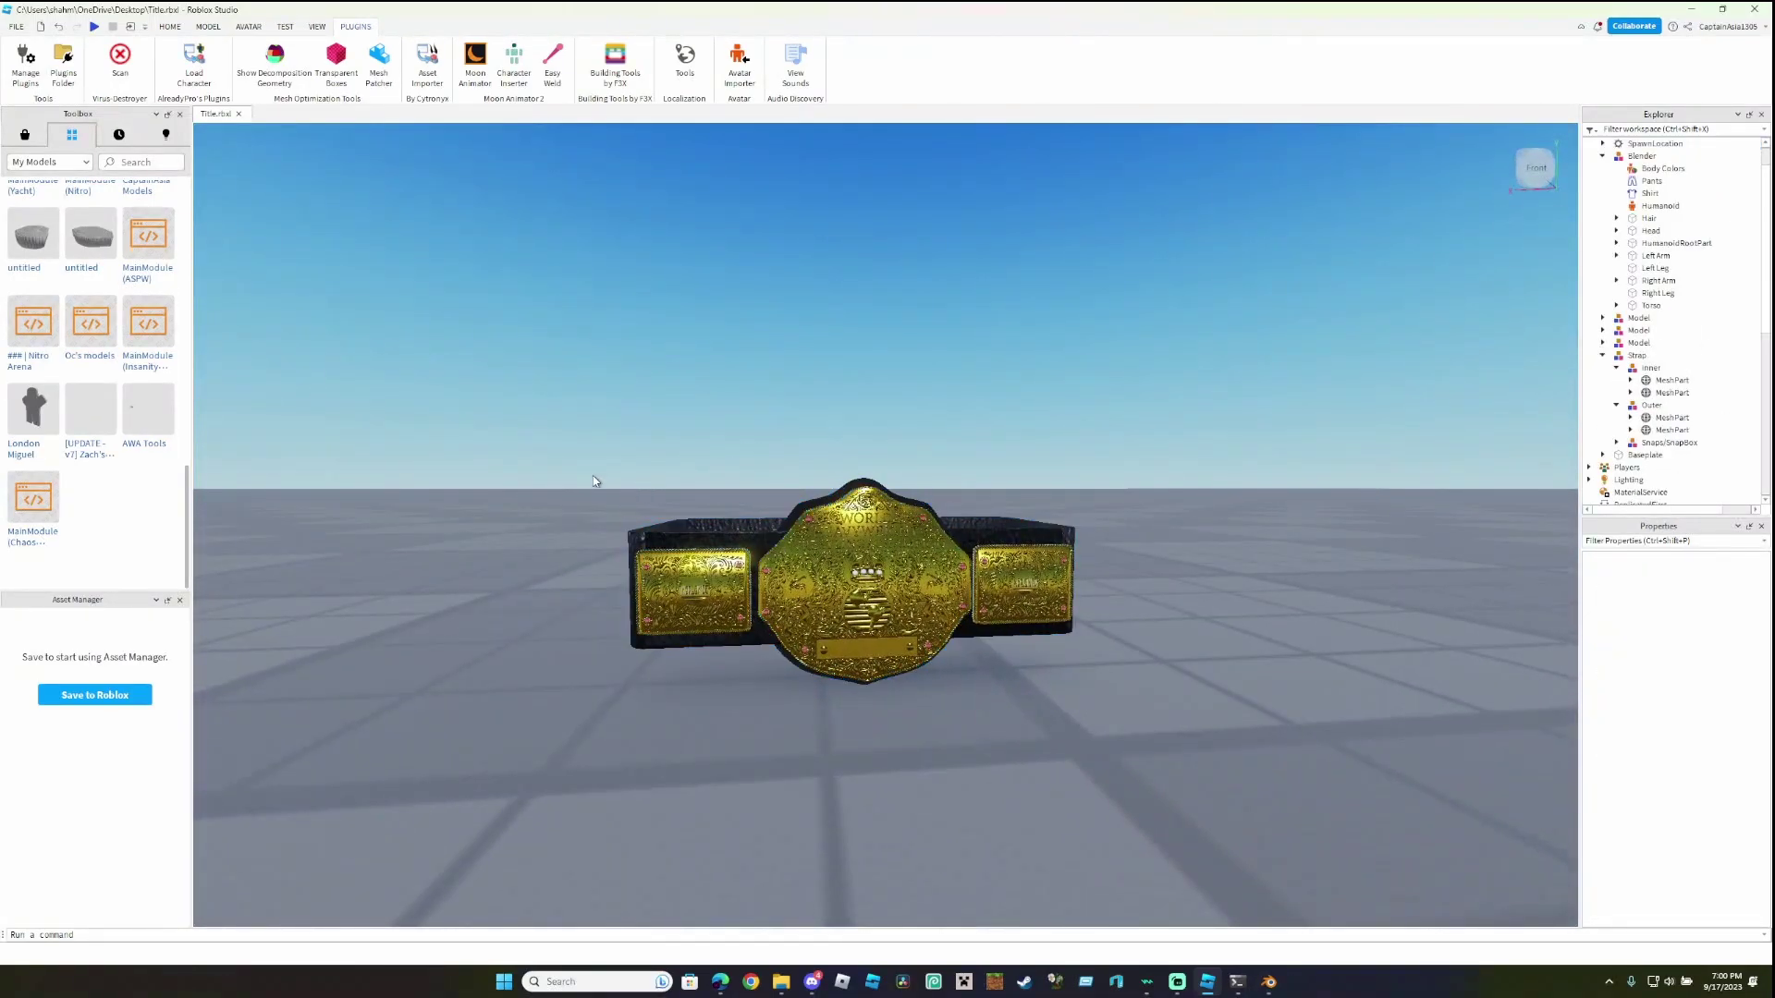
pyautogui.moveTo(596, 480); pyautogui.dragTo(1097, 723)
pyautogui.hotkey('ctrl', 'g')
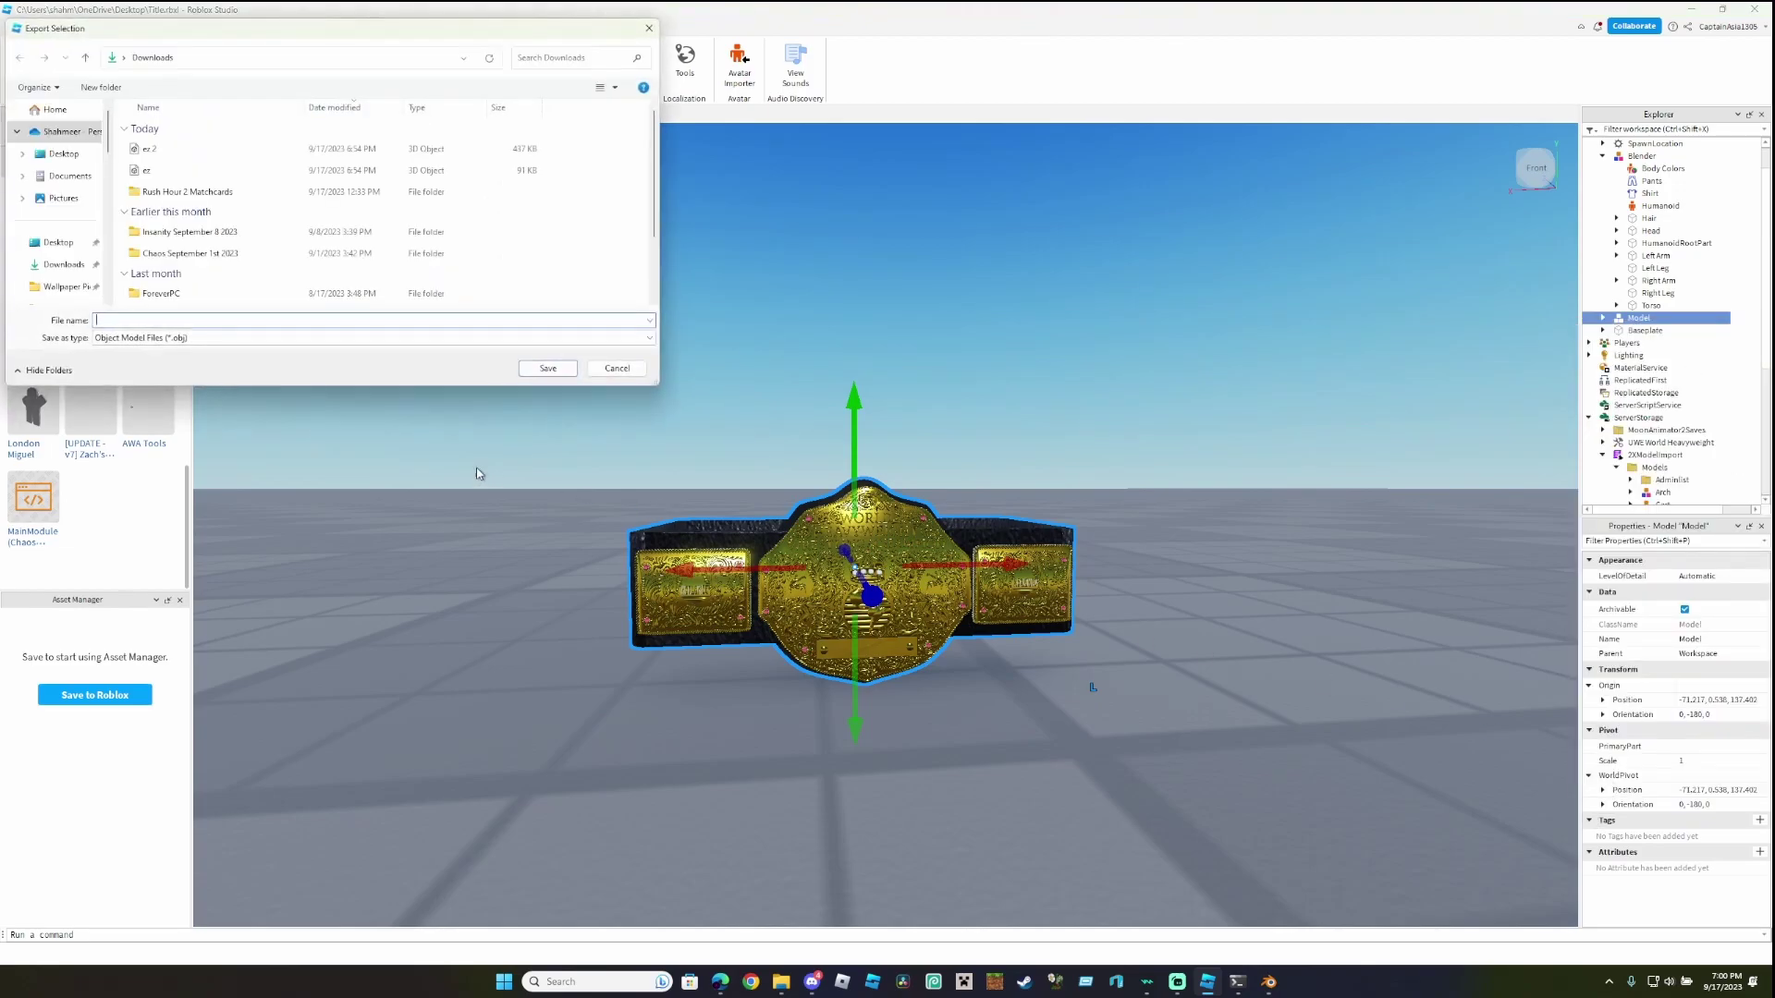
pyautogui.write('ez 3')
pyautogui.click(534, 373)
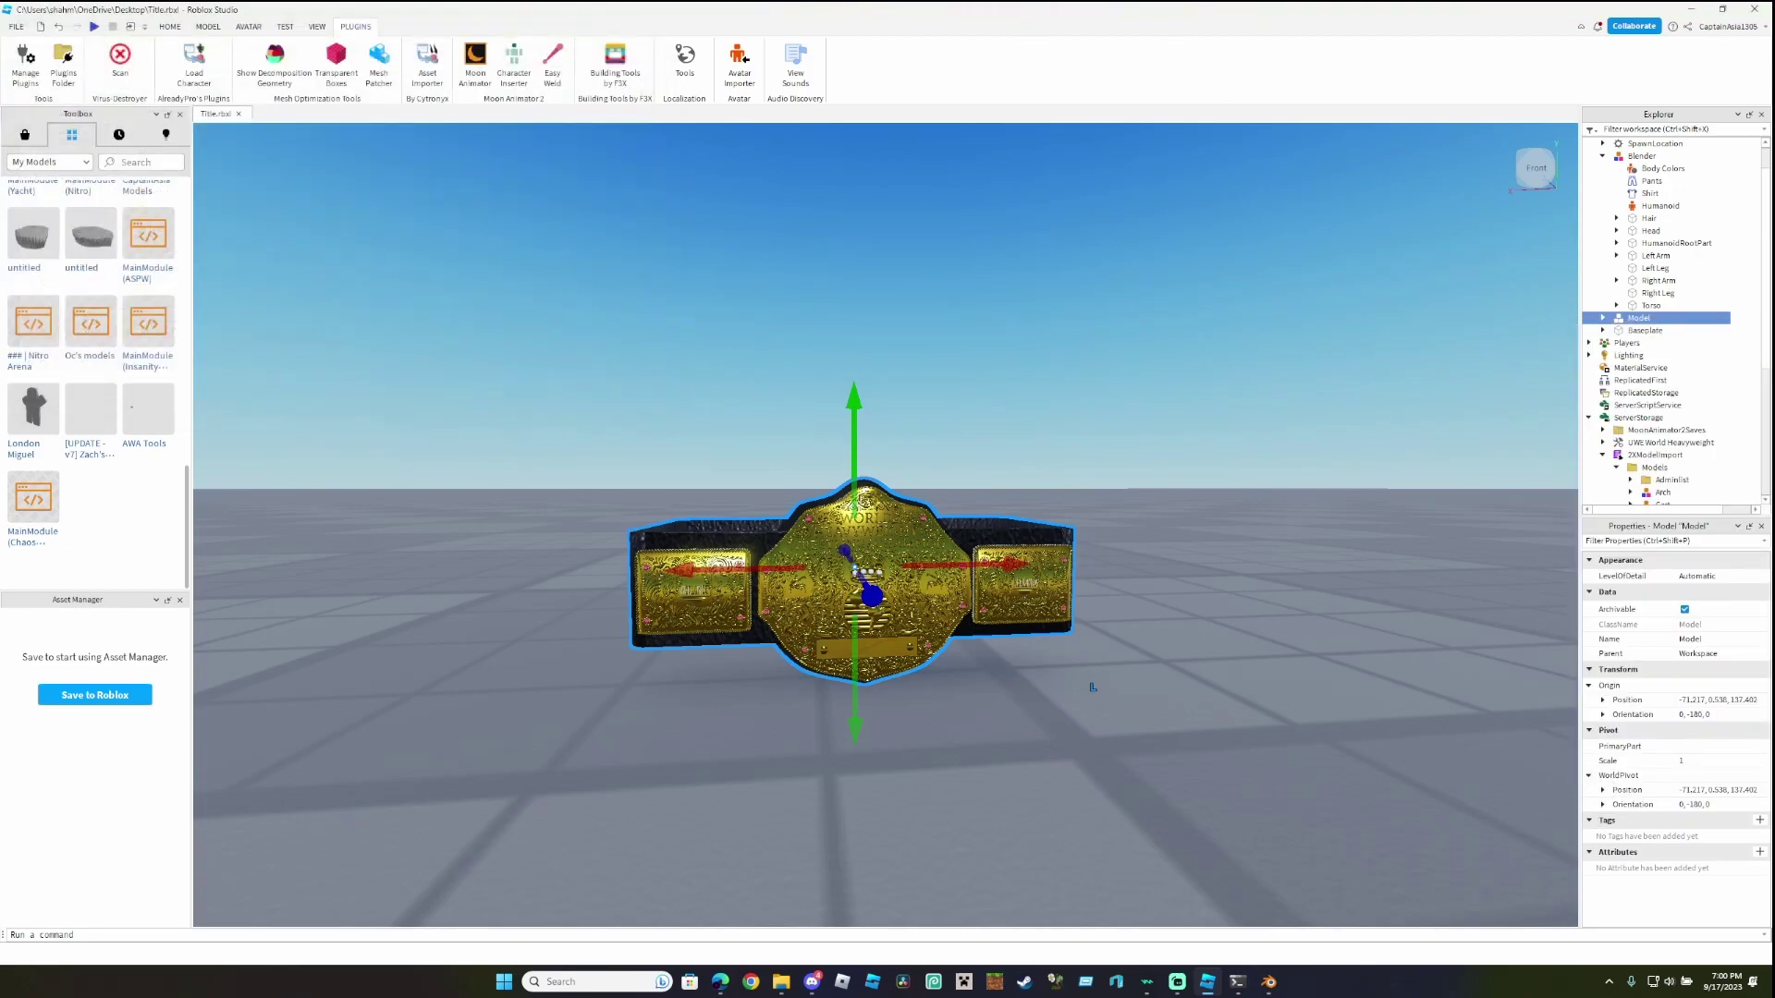
# Switch to Blender and import the exported "ez 3" OBJ file once the Roblox Studio export is done.
pyautogui.click(1268, 982)
pyautogui.moveTo(925, 573); pyautogui.dragTo(846, 520, button='middle')
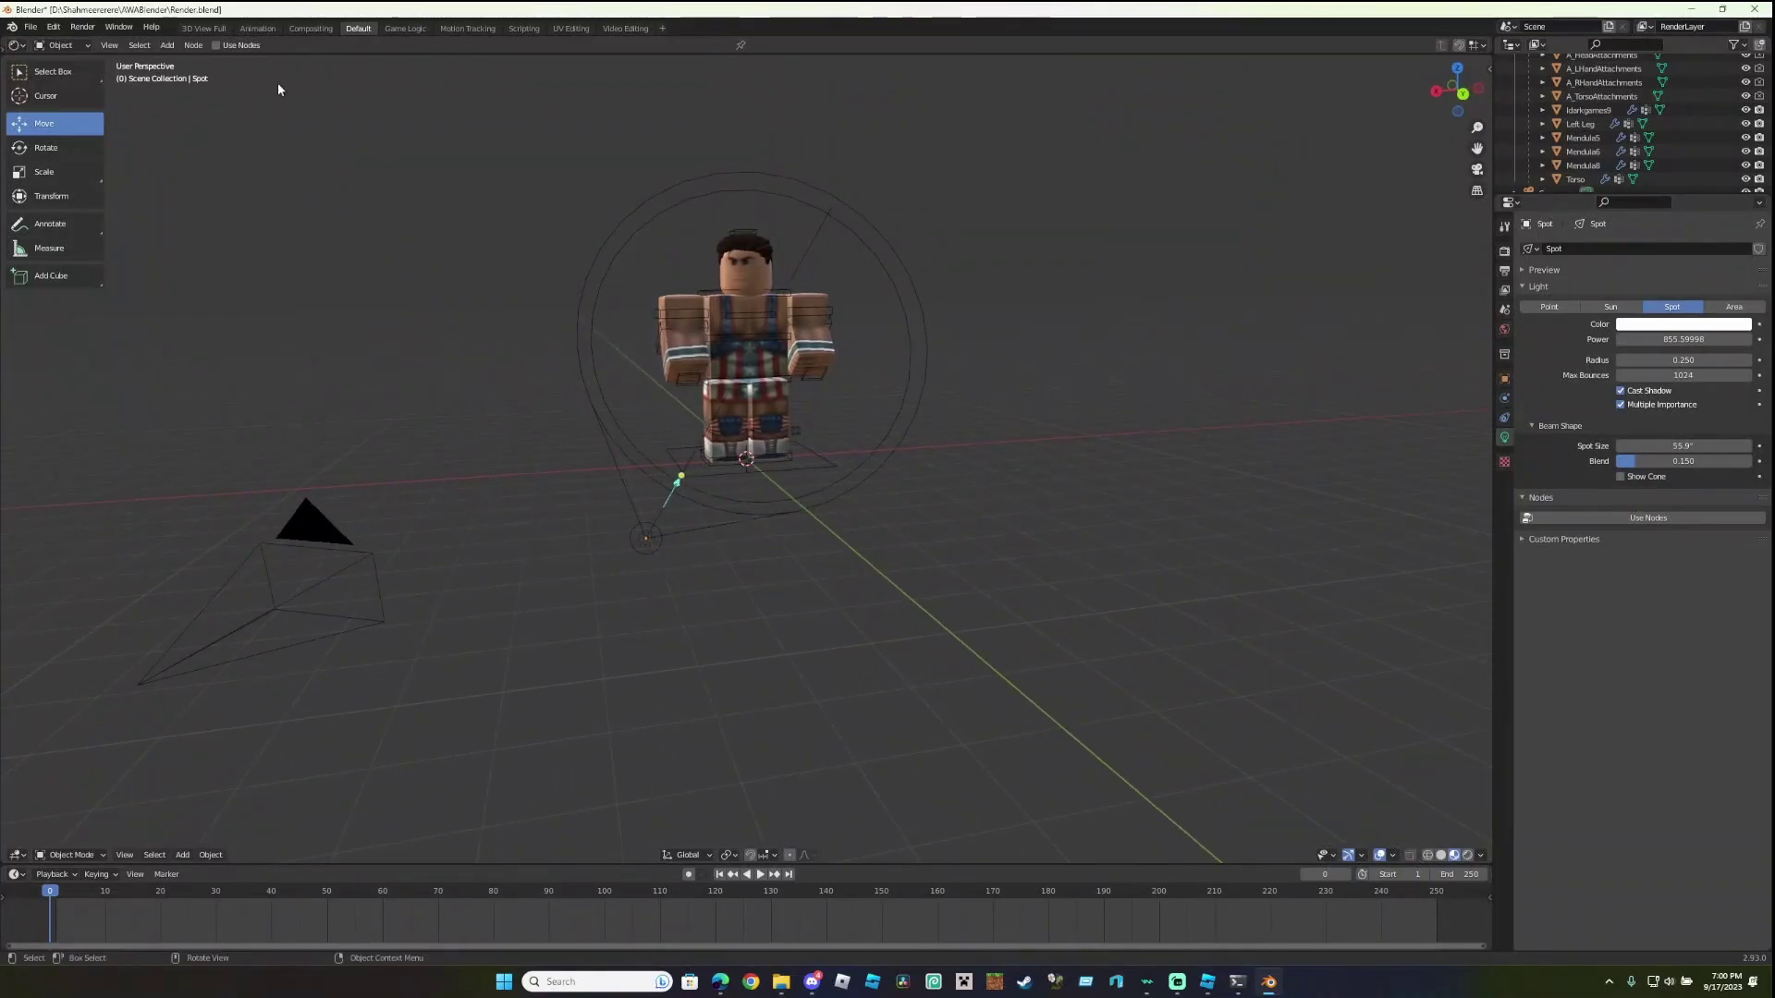
pyautogui.click(70, 71)
pyautogui.click(28, 26)
pyautogui.moveTo(56, 213)
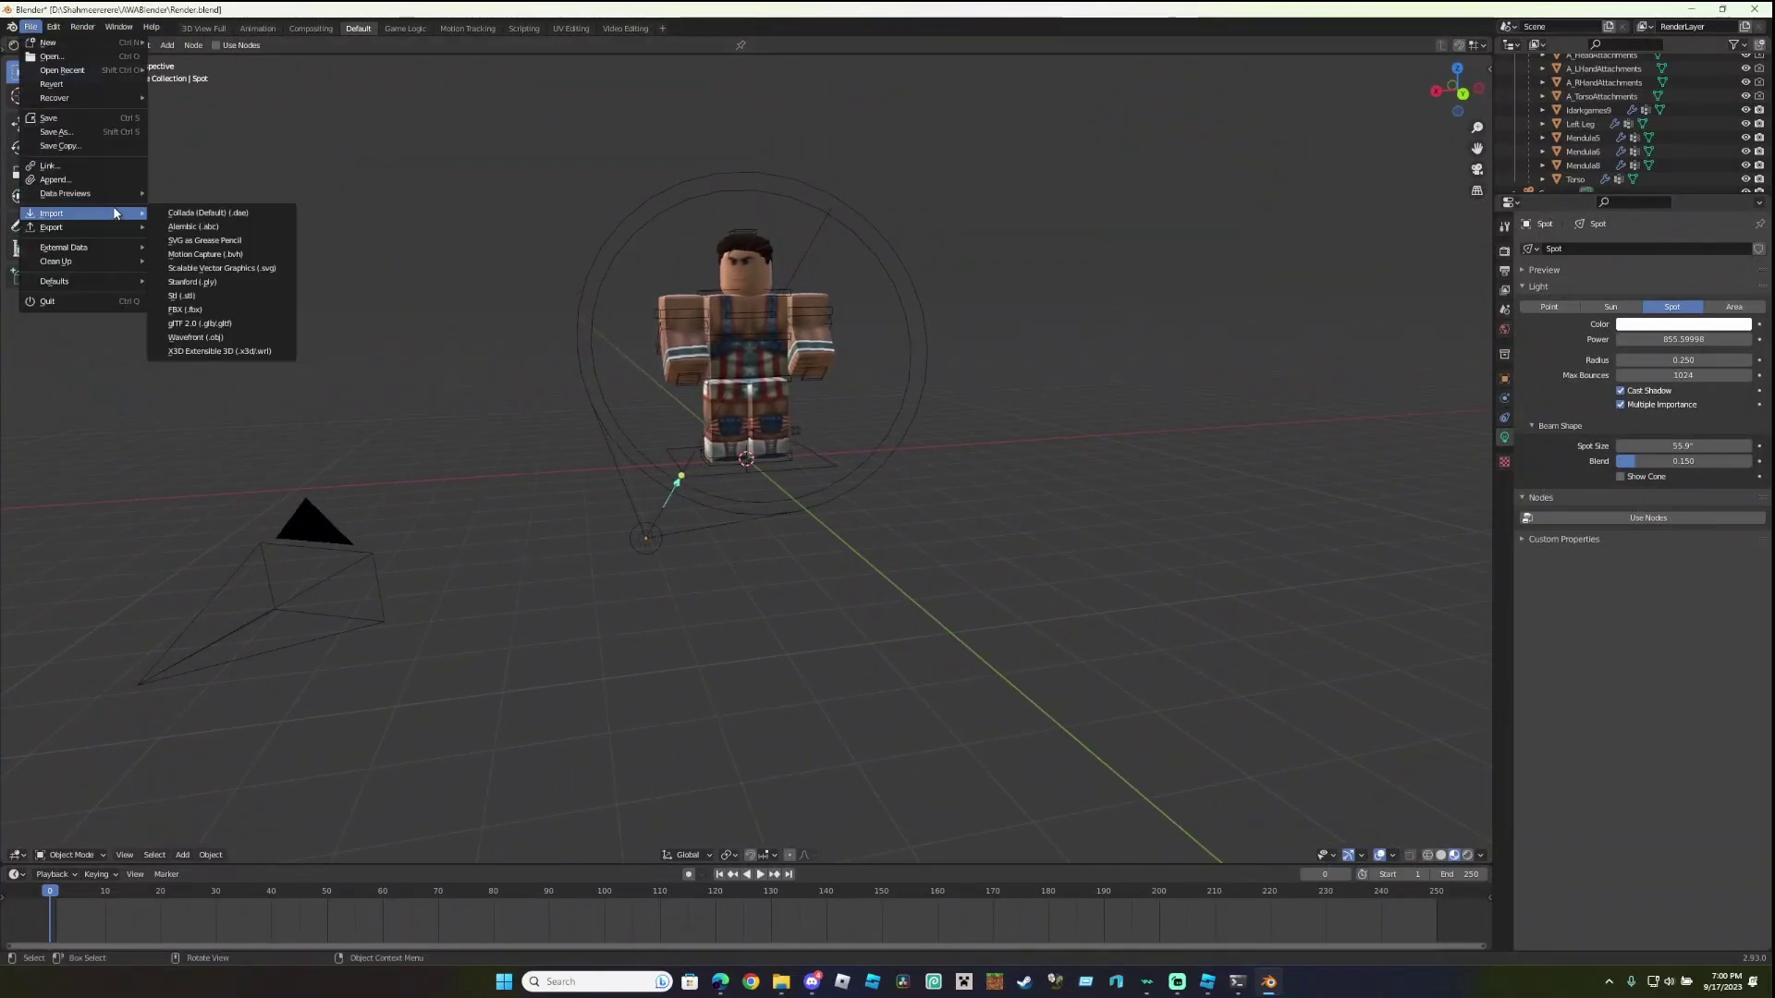
pyautogui.click(224, 338)
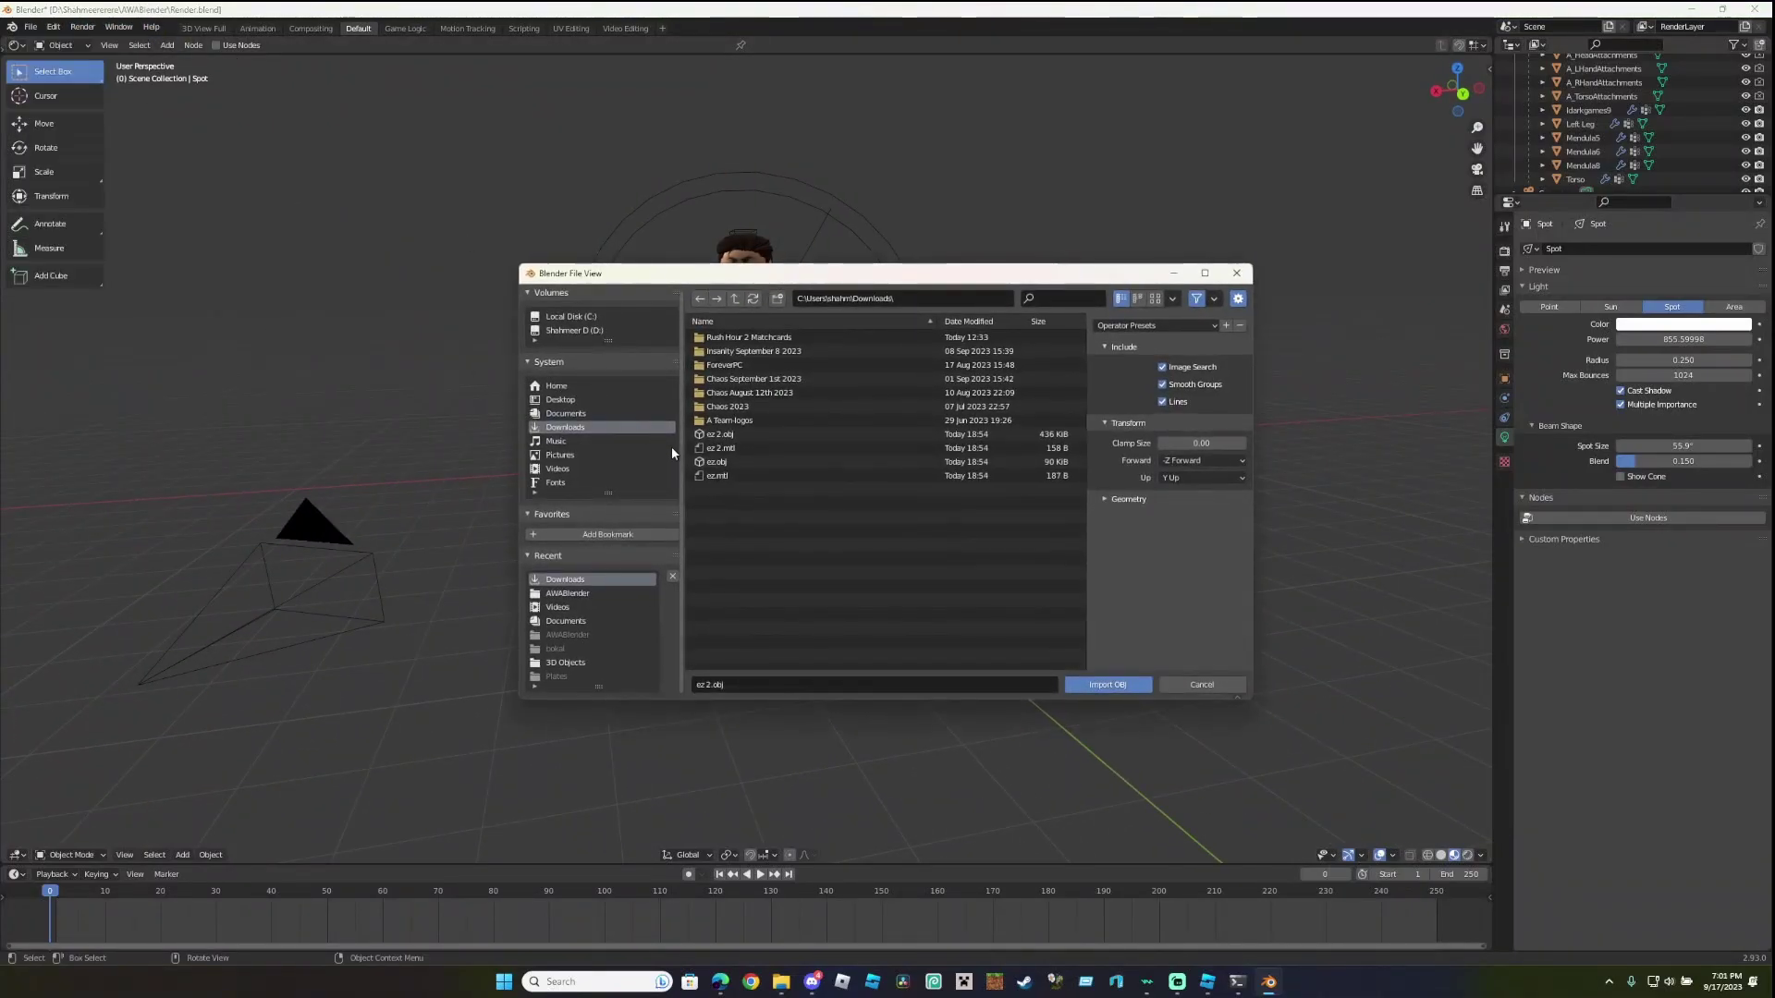
pyautogui.click(1209, 985)
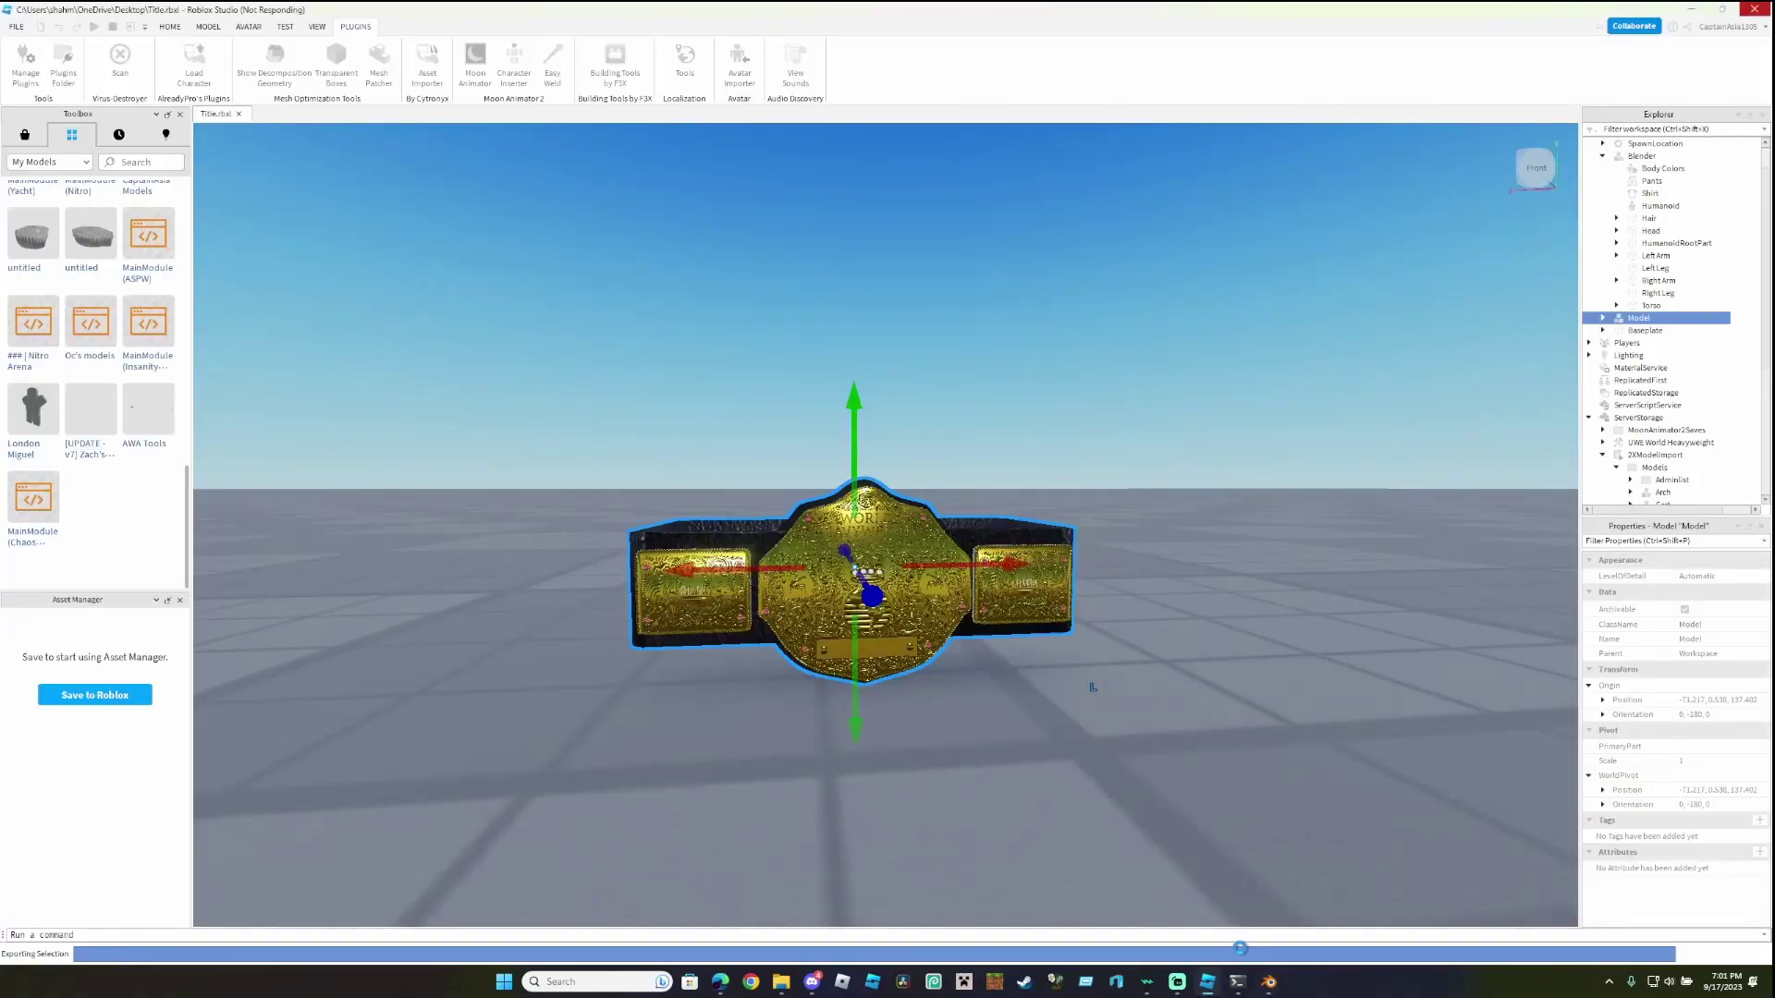
pyautogui.click(1269, 982)
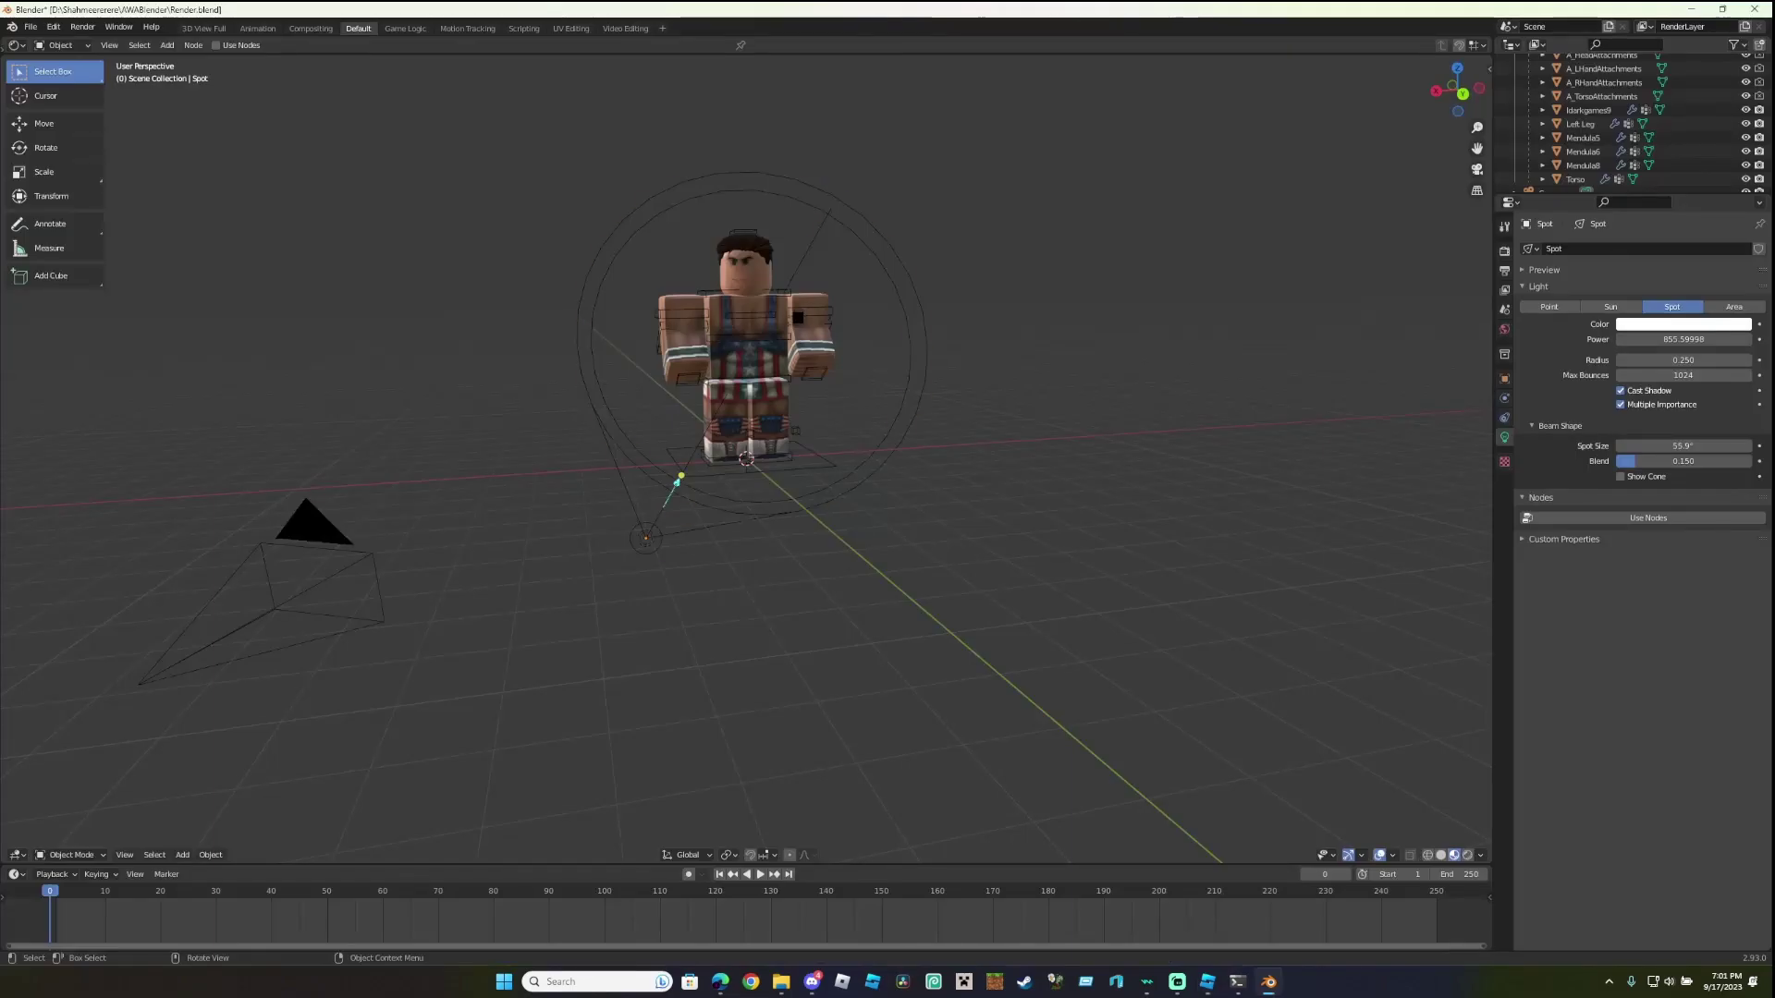
pyautogui.click(907, 314)
pyautogui.click(958, 329)
# Set the belt's geometry to the origin and pull it forward in front of the character's feet.
pyautogui.moveTo(958, 335); pyautogui.dragTo(951, 337, button='middle')
pyautogui.rightClick(986, 313)
pyautogui.moveTo(988, 316)
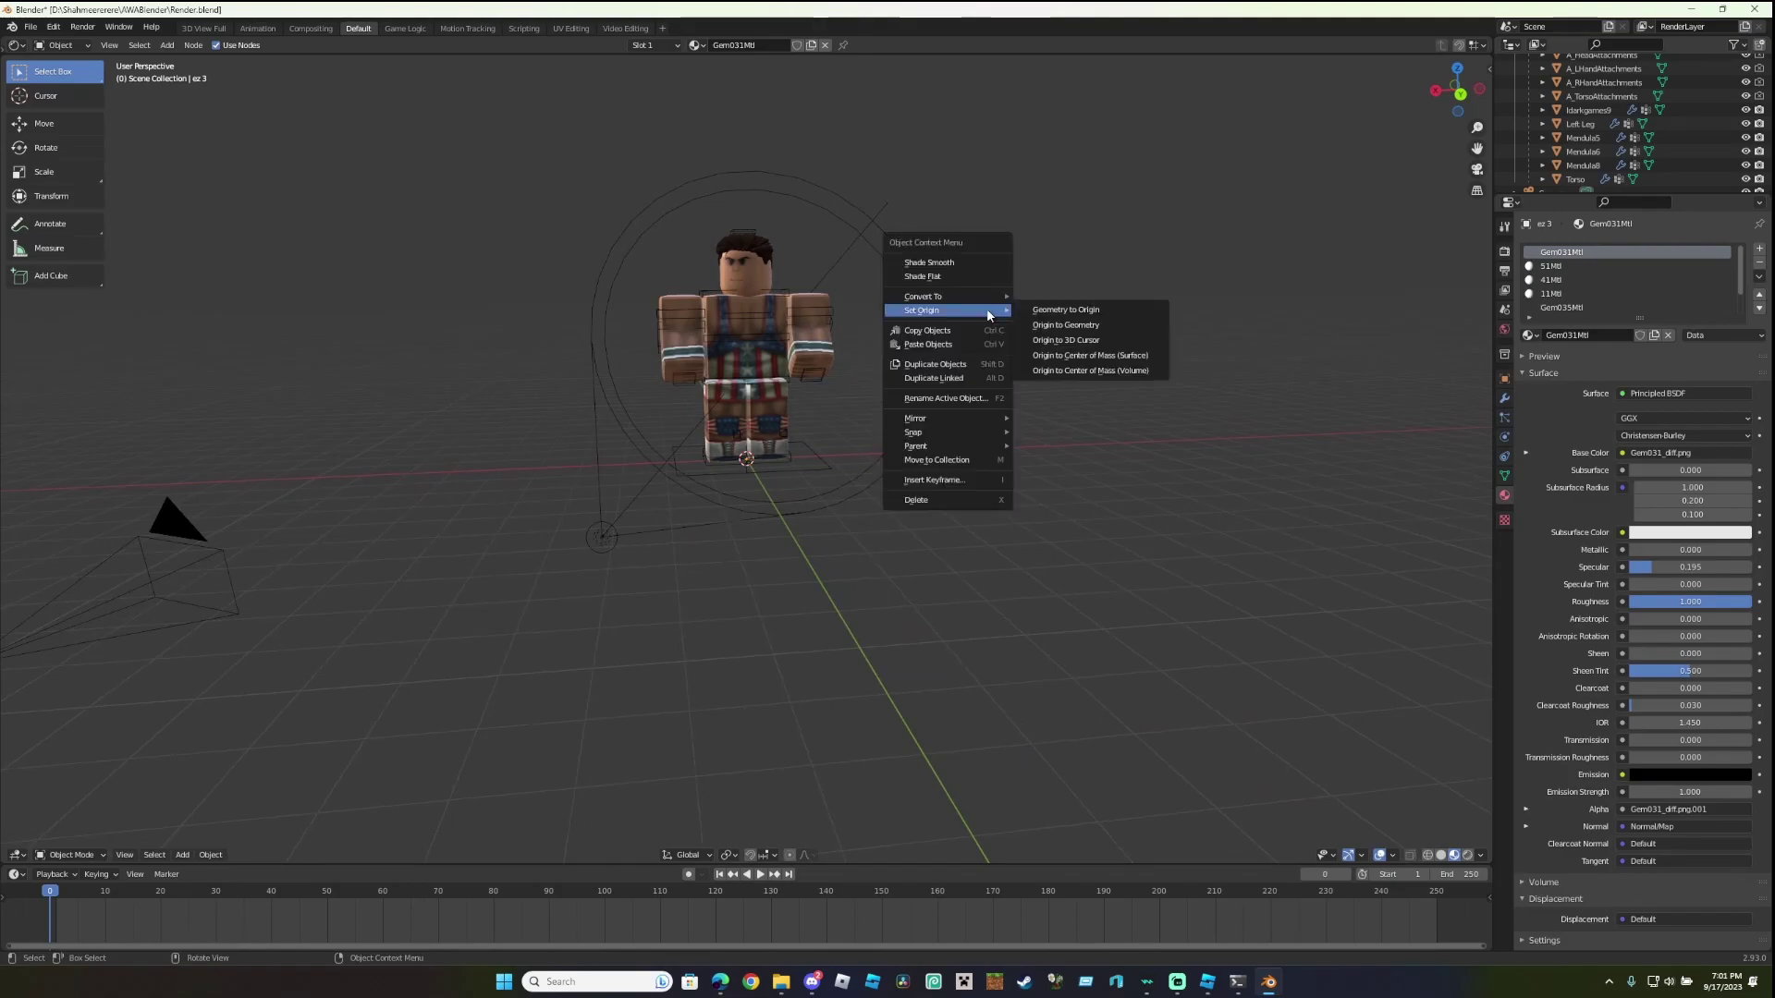
pyautogui.press('Return')
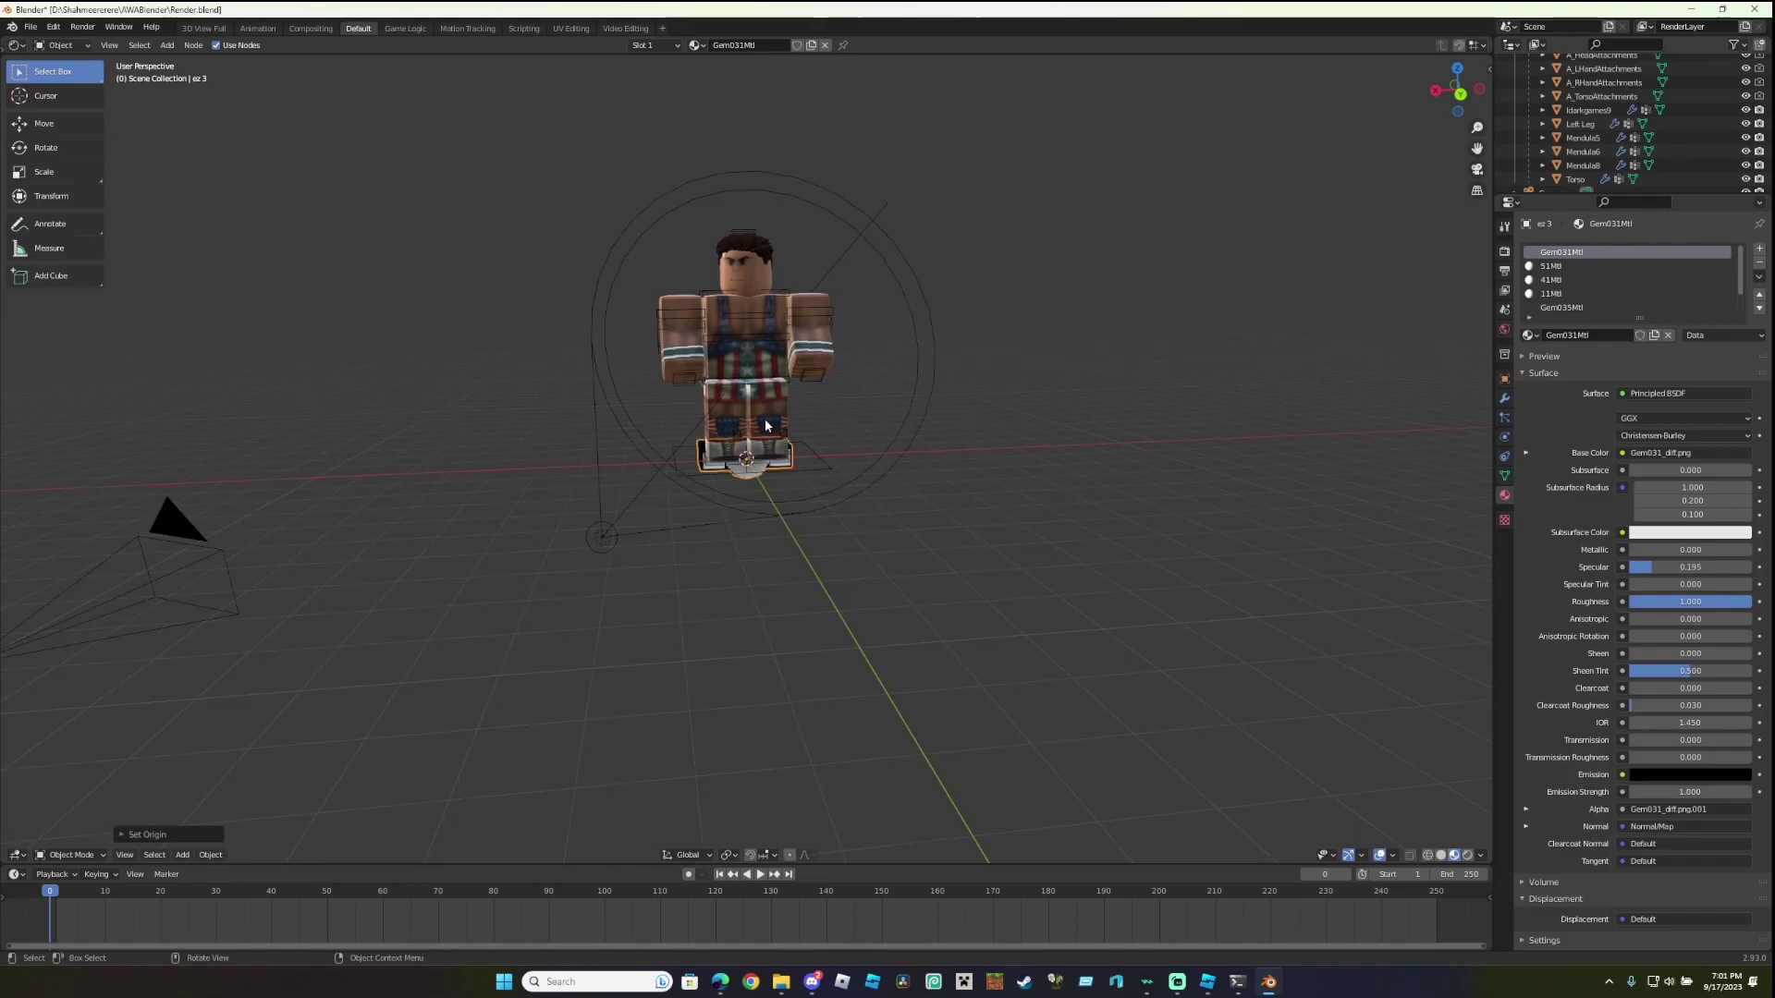
pyautogui.scroll(5, 336, 259)
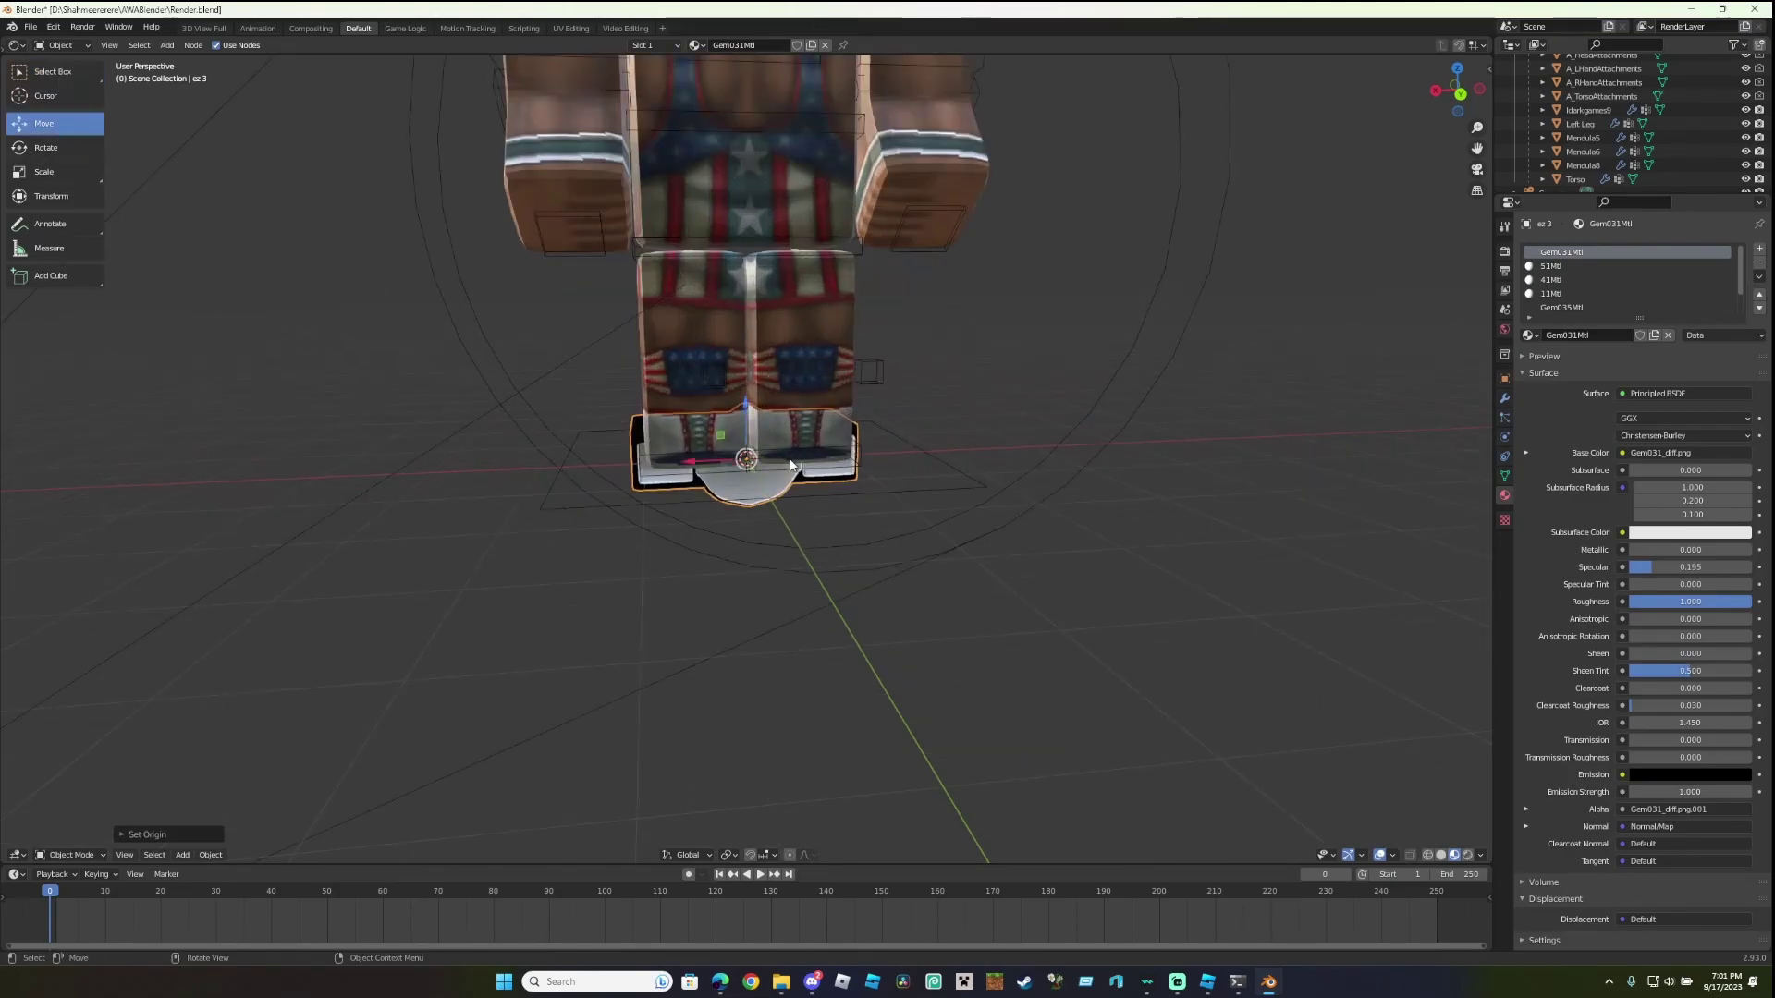
pyautogui.moveTo(752, 473); pyautogui.dragTo(848, 502)
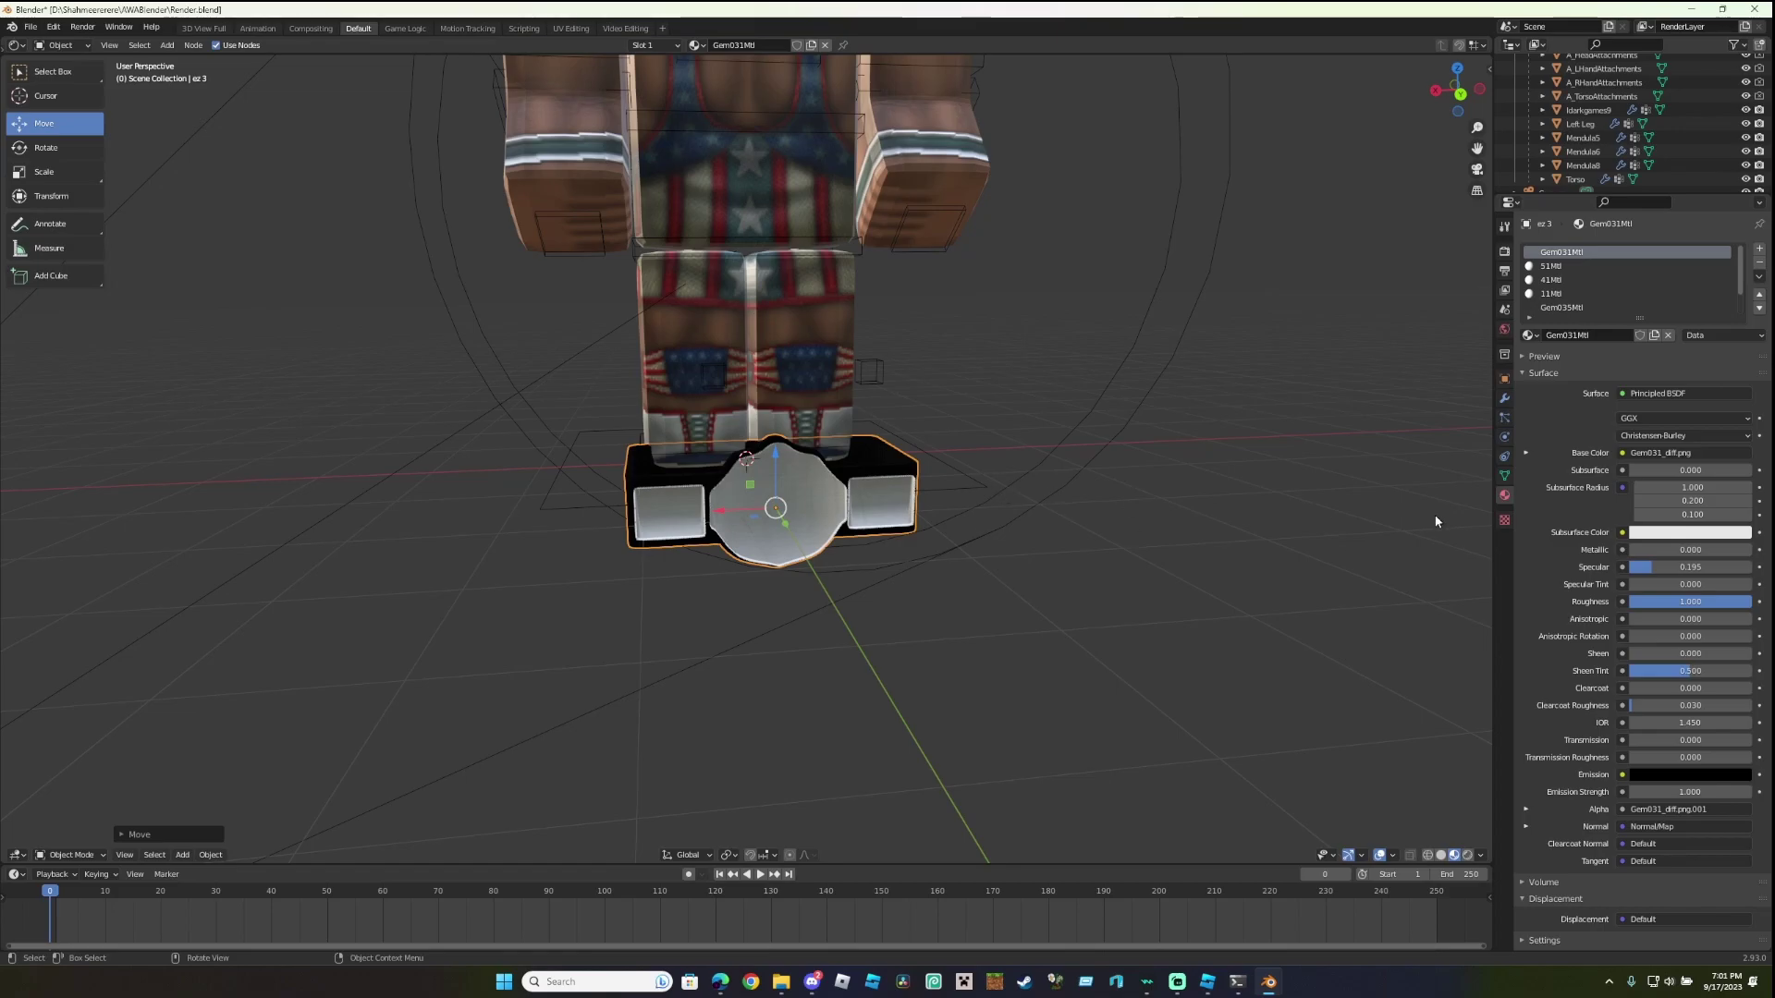
# Disconnect the base color textures of the belt's Gem031Mtl, 51Mtl, 41Mtl and 11Mtl materials.
pyautogui.click(1653, 455)
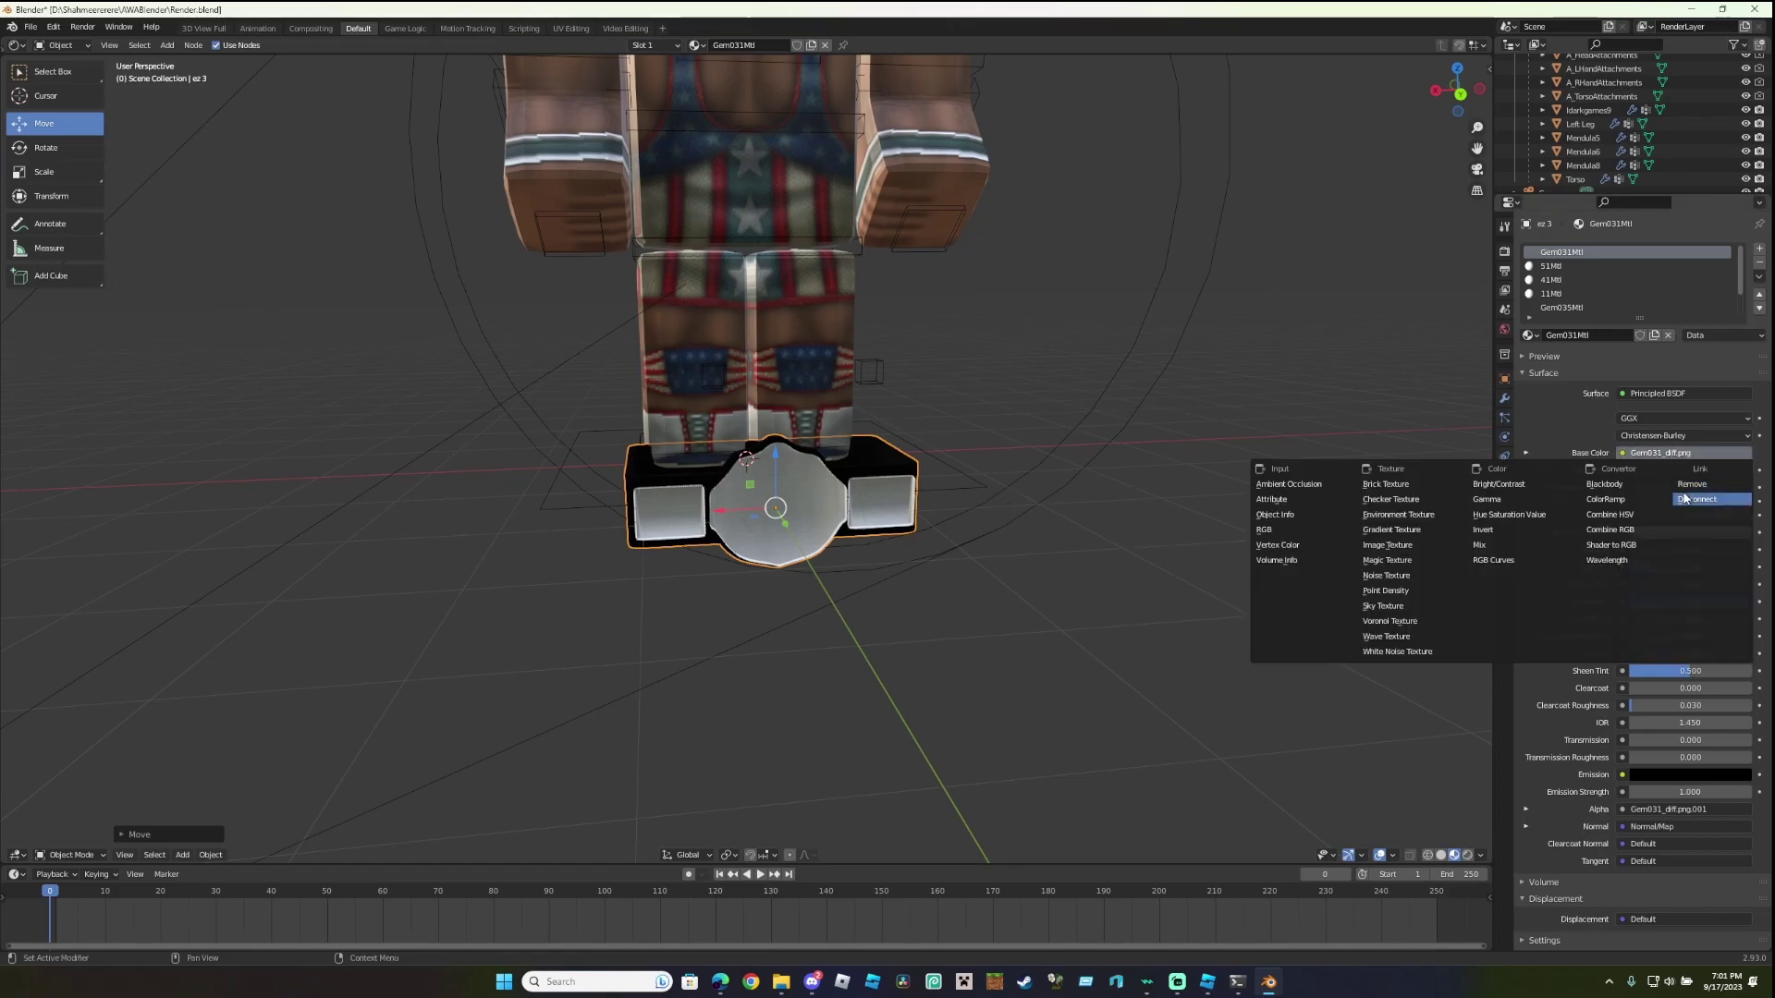
pyautogui.click(1572, 266)
pyautogui.click(1664, 453)
pyautogui.click(1570, 279)
pyautogui.click(1701, 453)
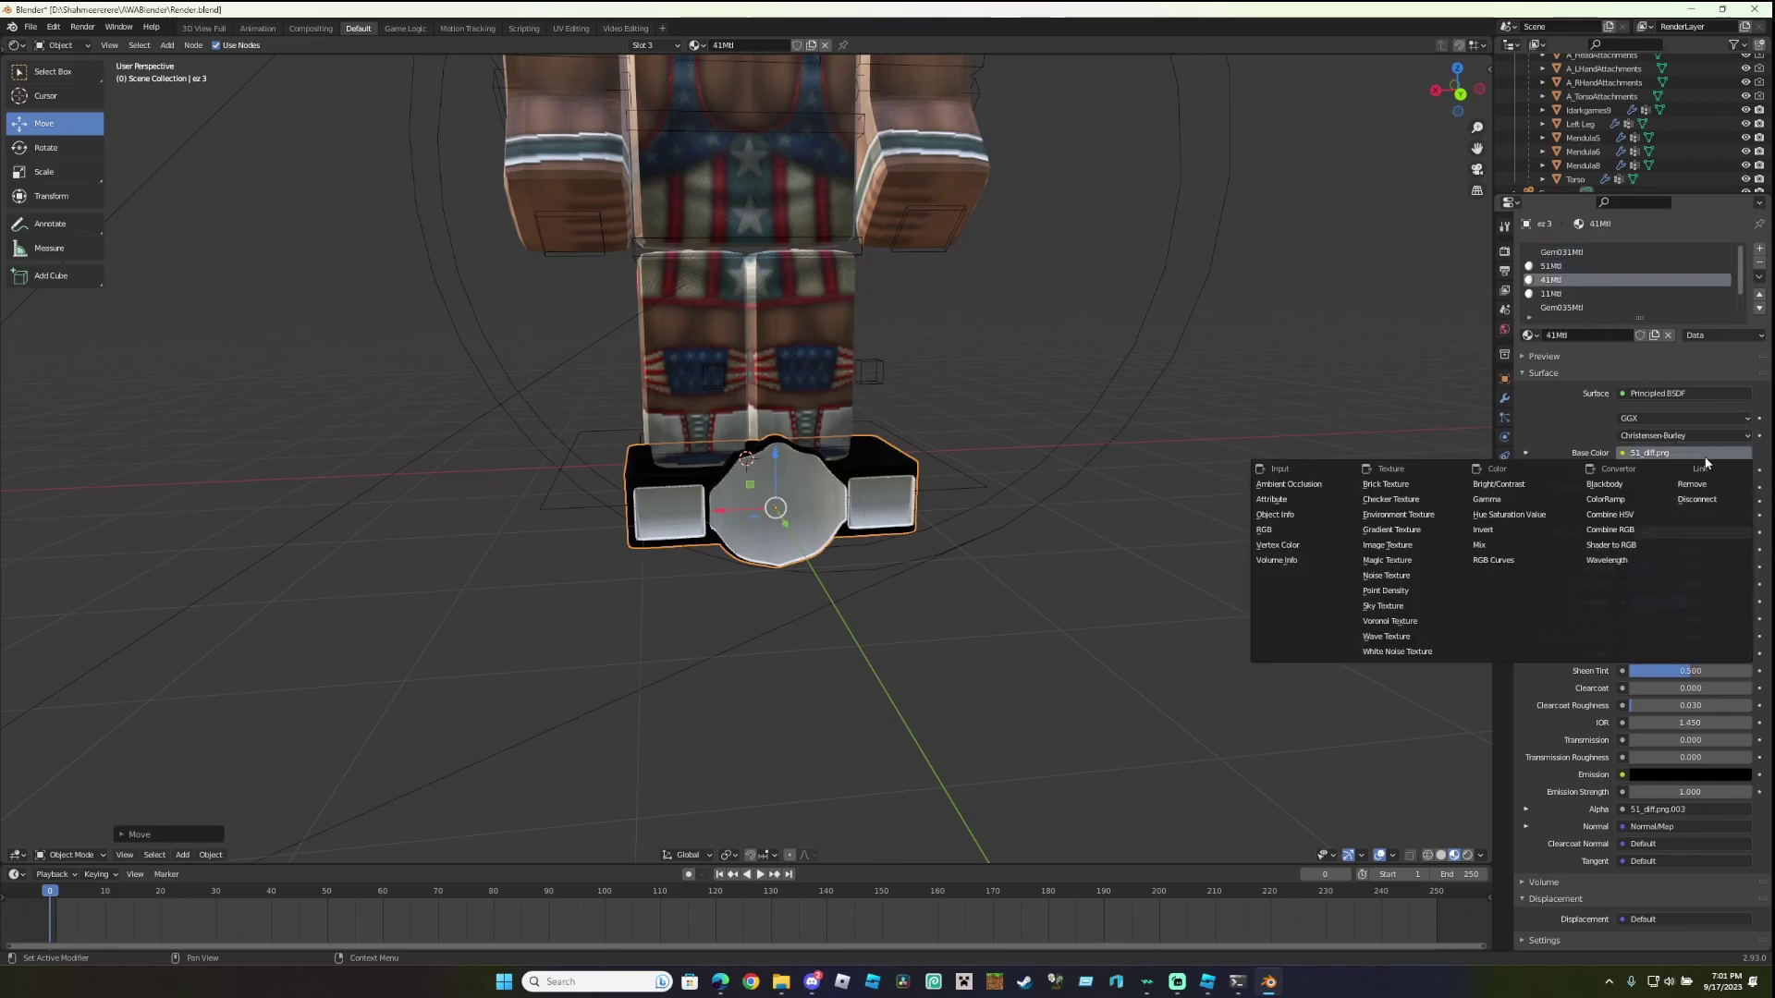
pyautogui.click(1577, 294)
pyautogui.click(1679, 453)
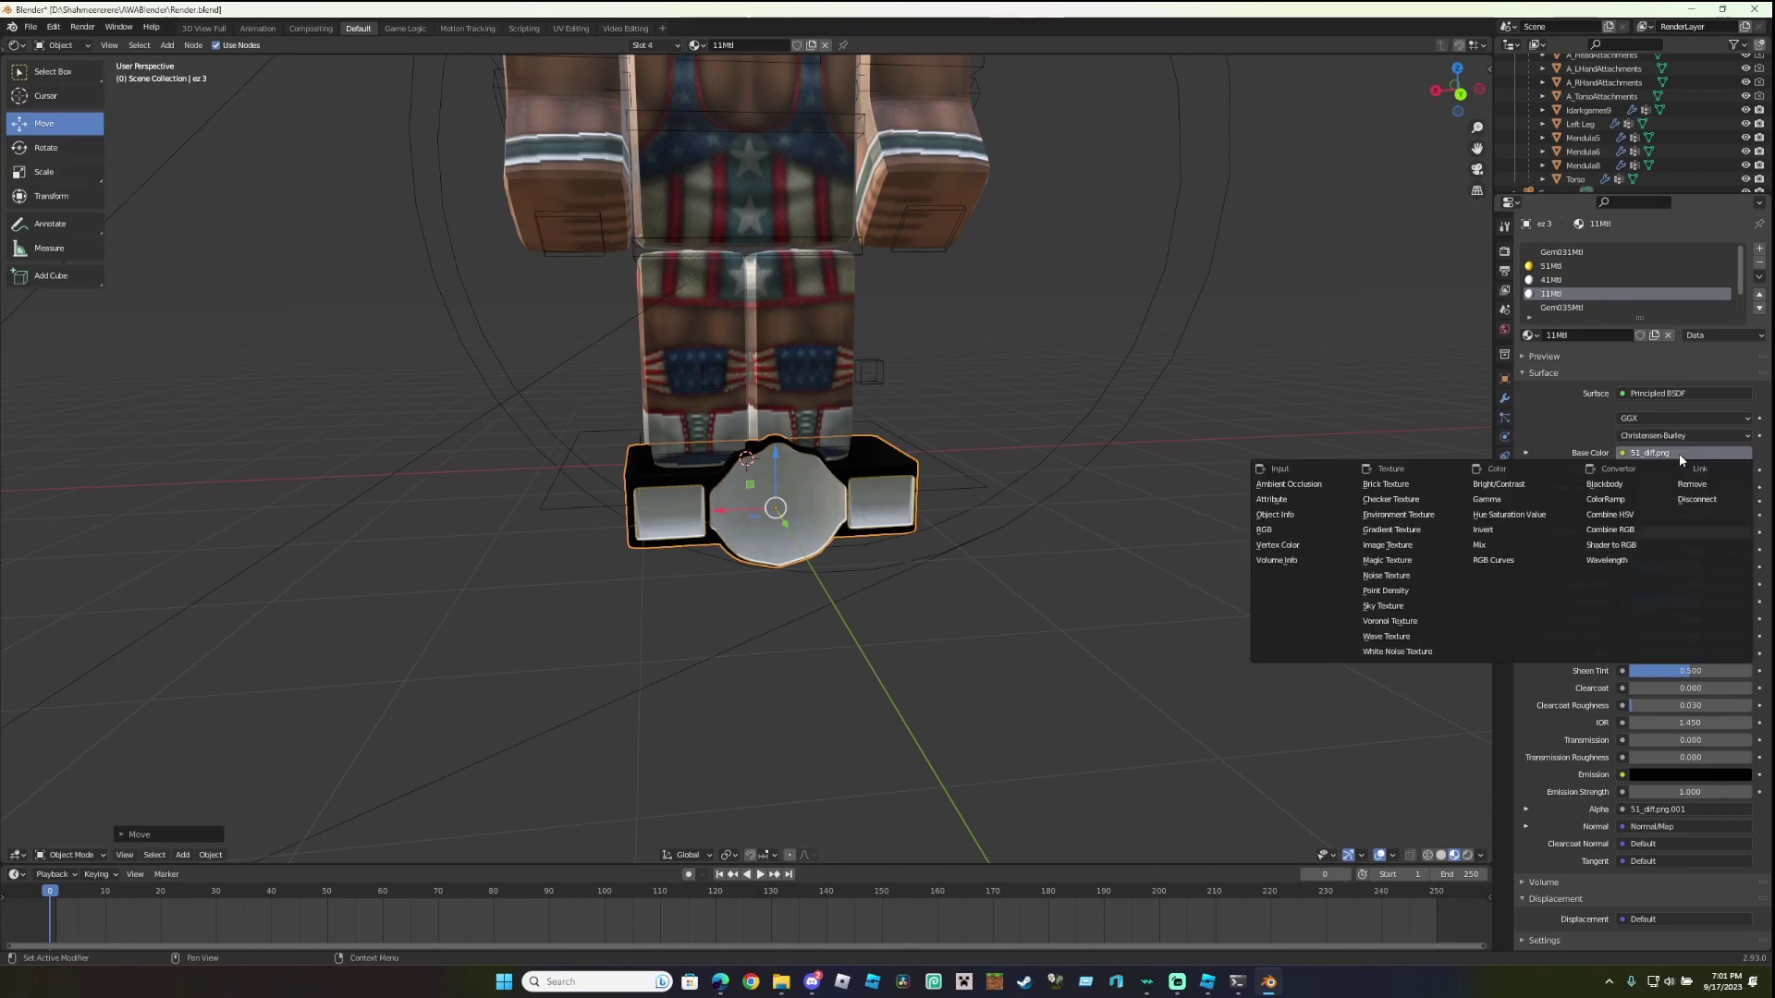
pyautogui.click(1692, 499)
pyautogui.scroll(-2, 1584, 285)
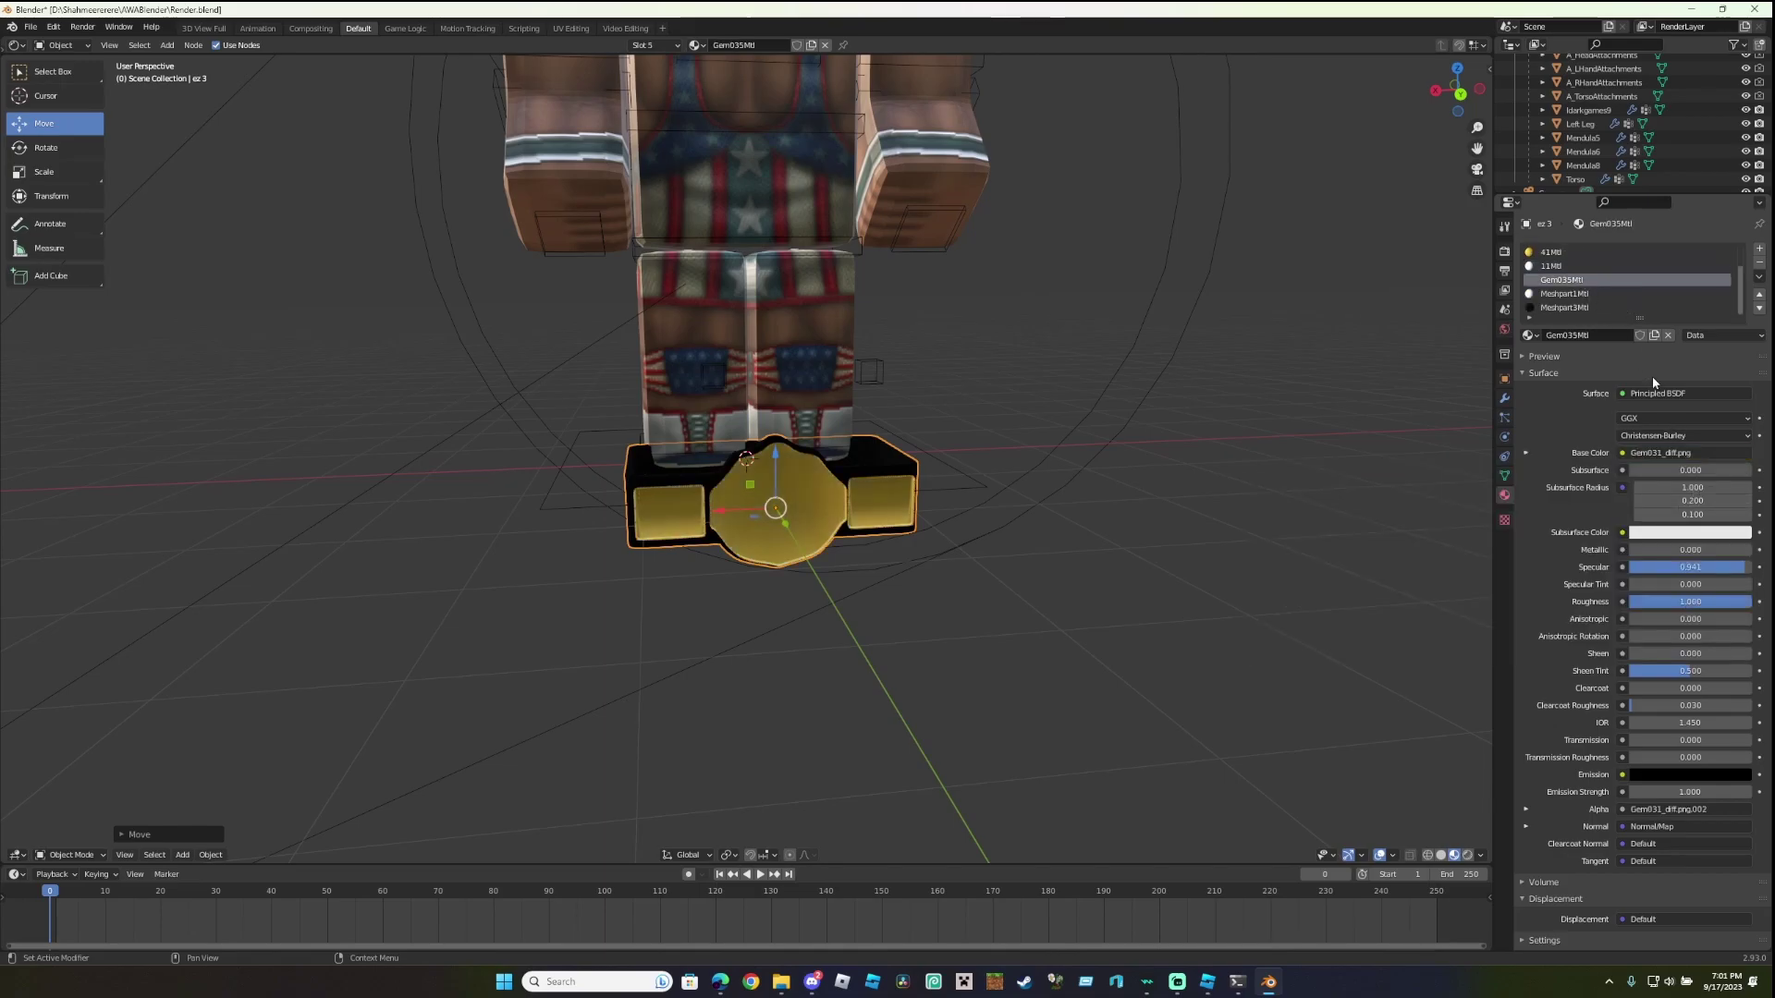
# Disconnect the base color textures of the belt's Gem035Mtl, Meshpart1Mtl and last Meshpart materials.
pyautogui.click(1664, 453)
pyautogui.click(1562, 279)
pyautogui.click(1584, 294)
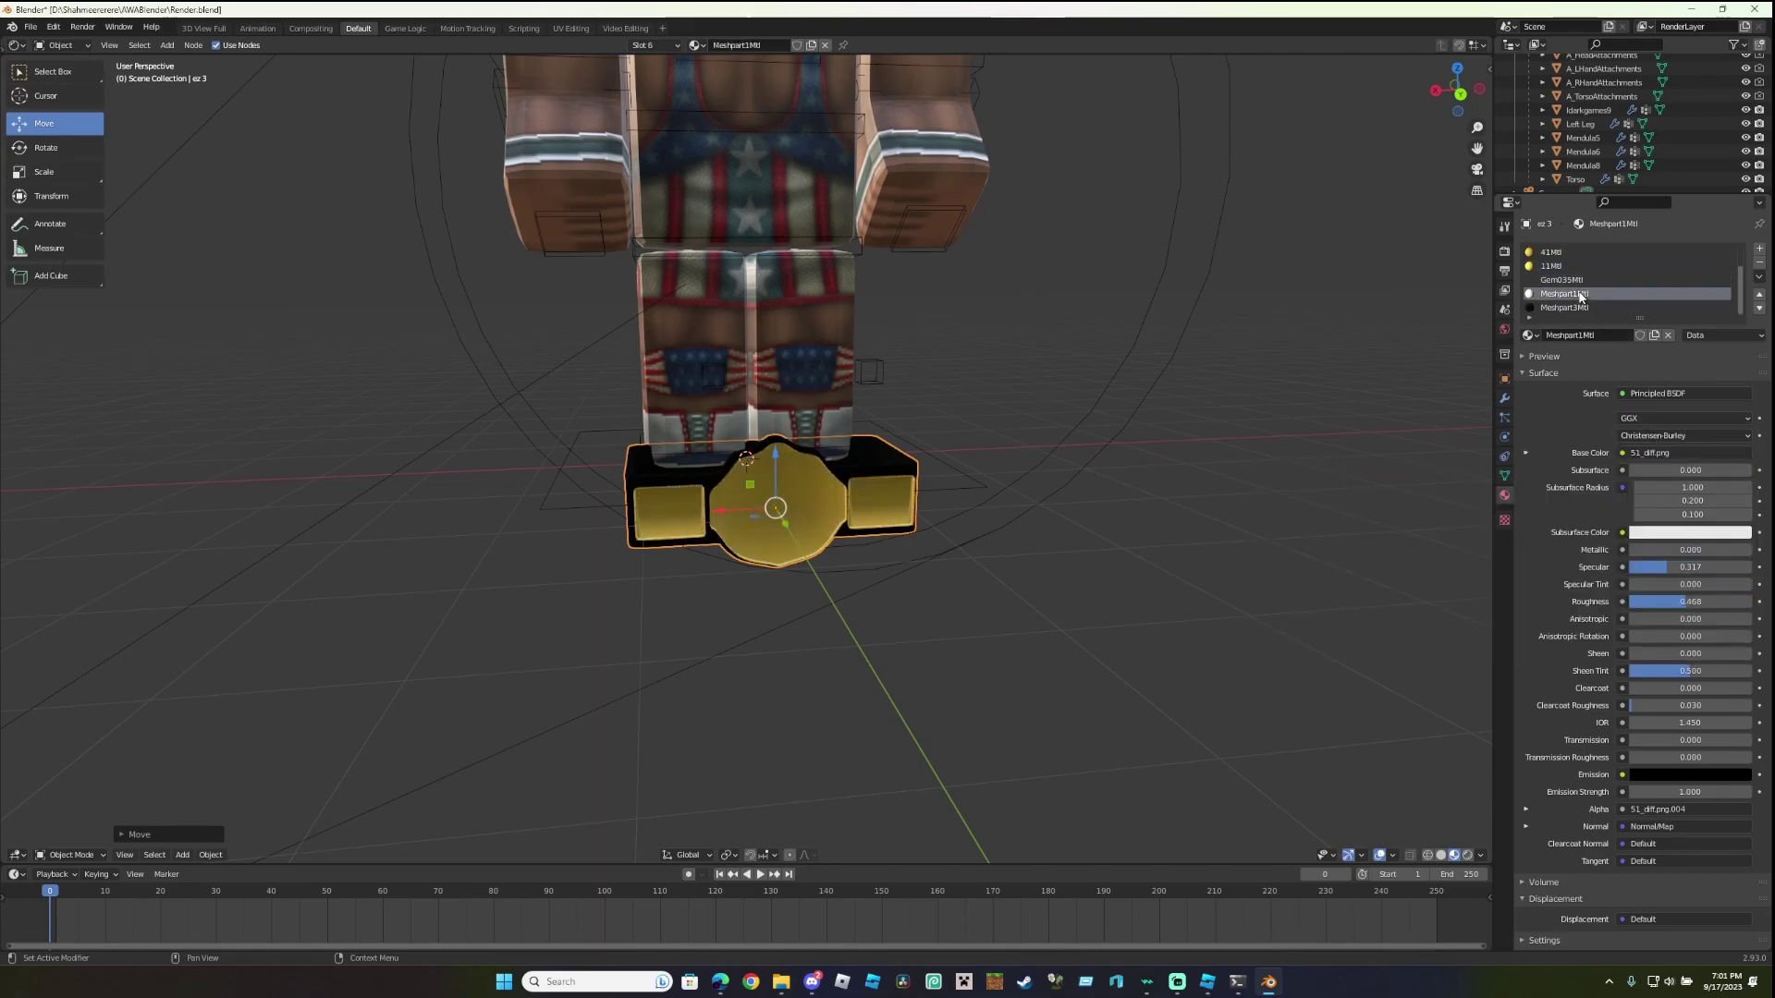
pyautogui.click(1659, 453)
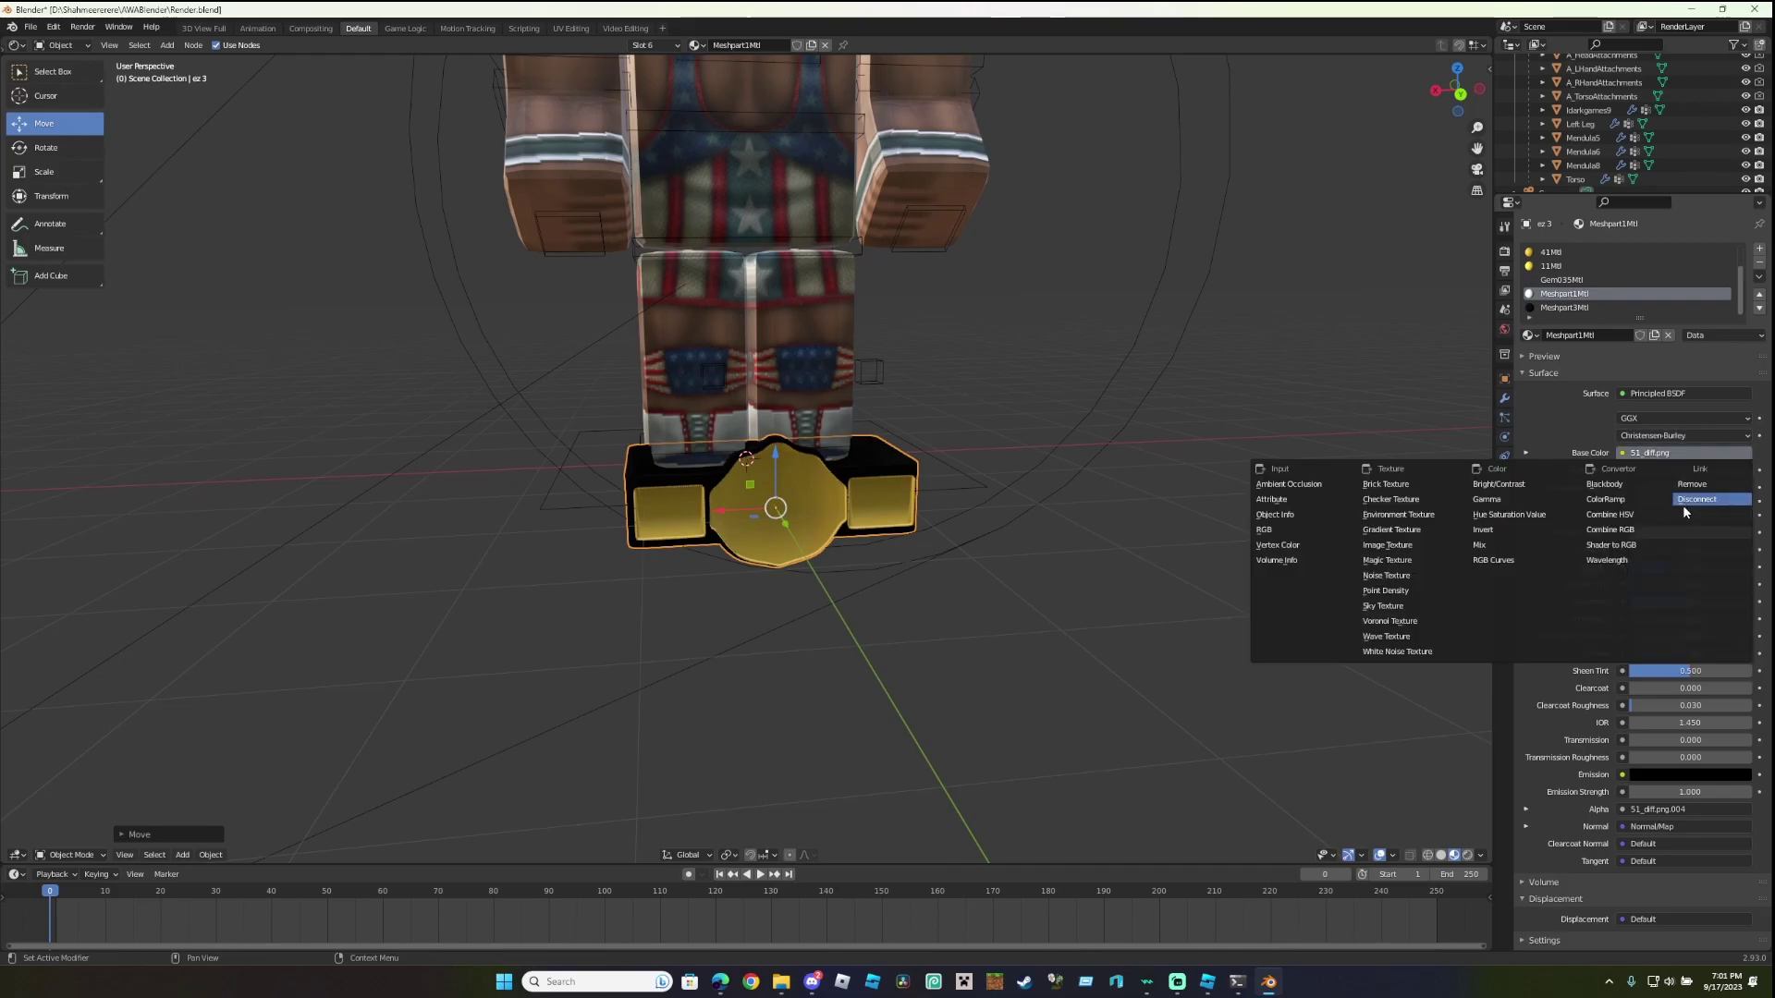
pyautogui.click(1684, 501)
pyautogui.click(1577, 307)
pyautogui.click(1688, 453)
pyautogui.click(1563, 279)
# Move the belt back and up onto the character's waist.
pyautogui.click(1116, 469)
pyautogui.moveTo(1116, 469); pyautogui.dragTo(958, 470, button='middle')
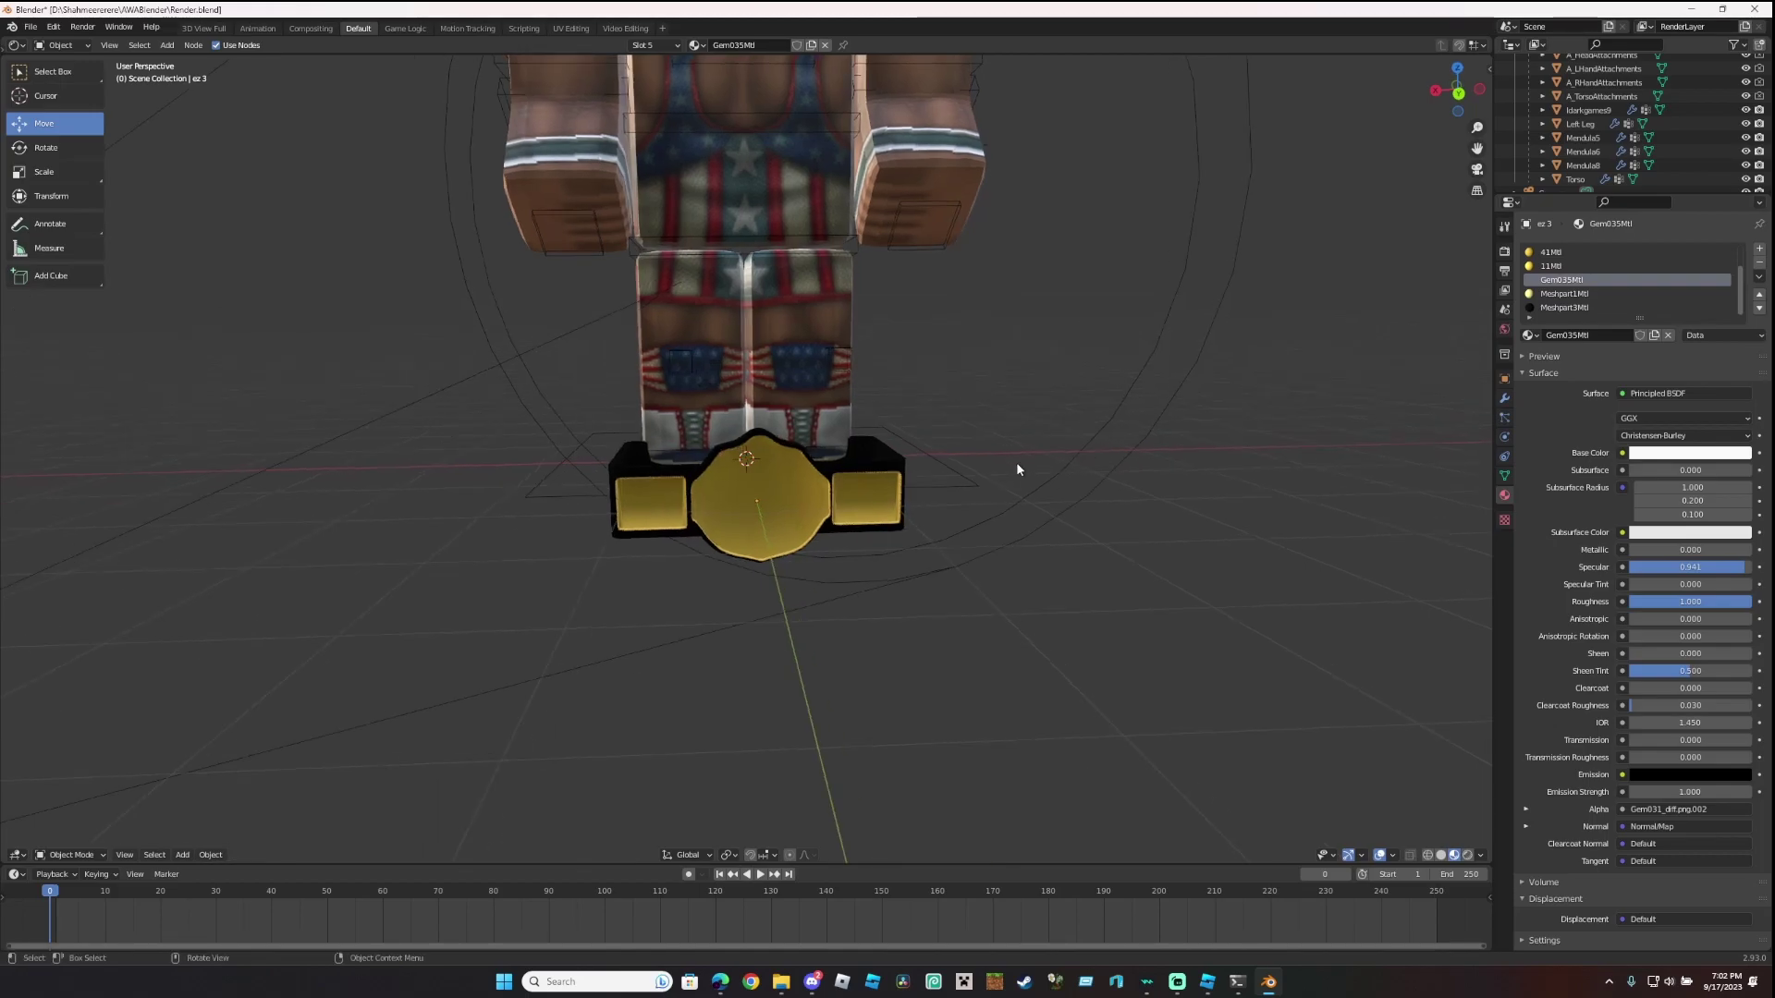
pyautogui.click(958, 469)
pyautogui.moveTo(765, 515); pyautogui.dragTo(835, 554, button='middle')
pyautogui.click(832, 553)
pyautogui.click(813, 545)
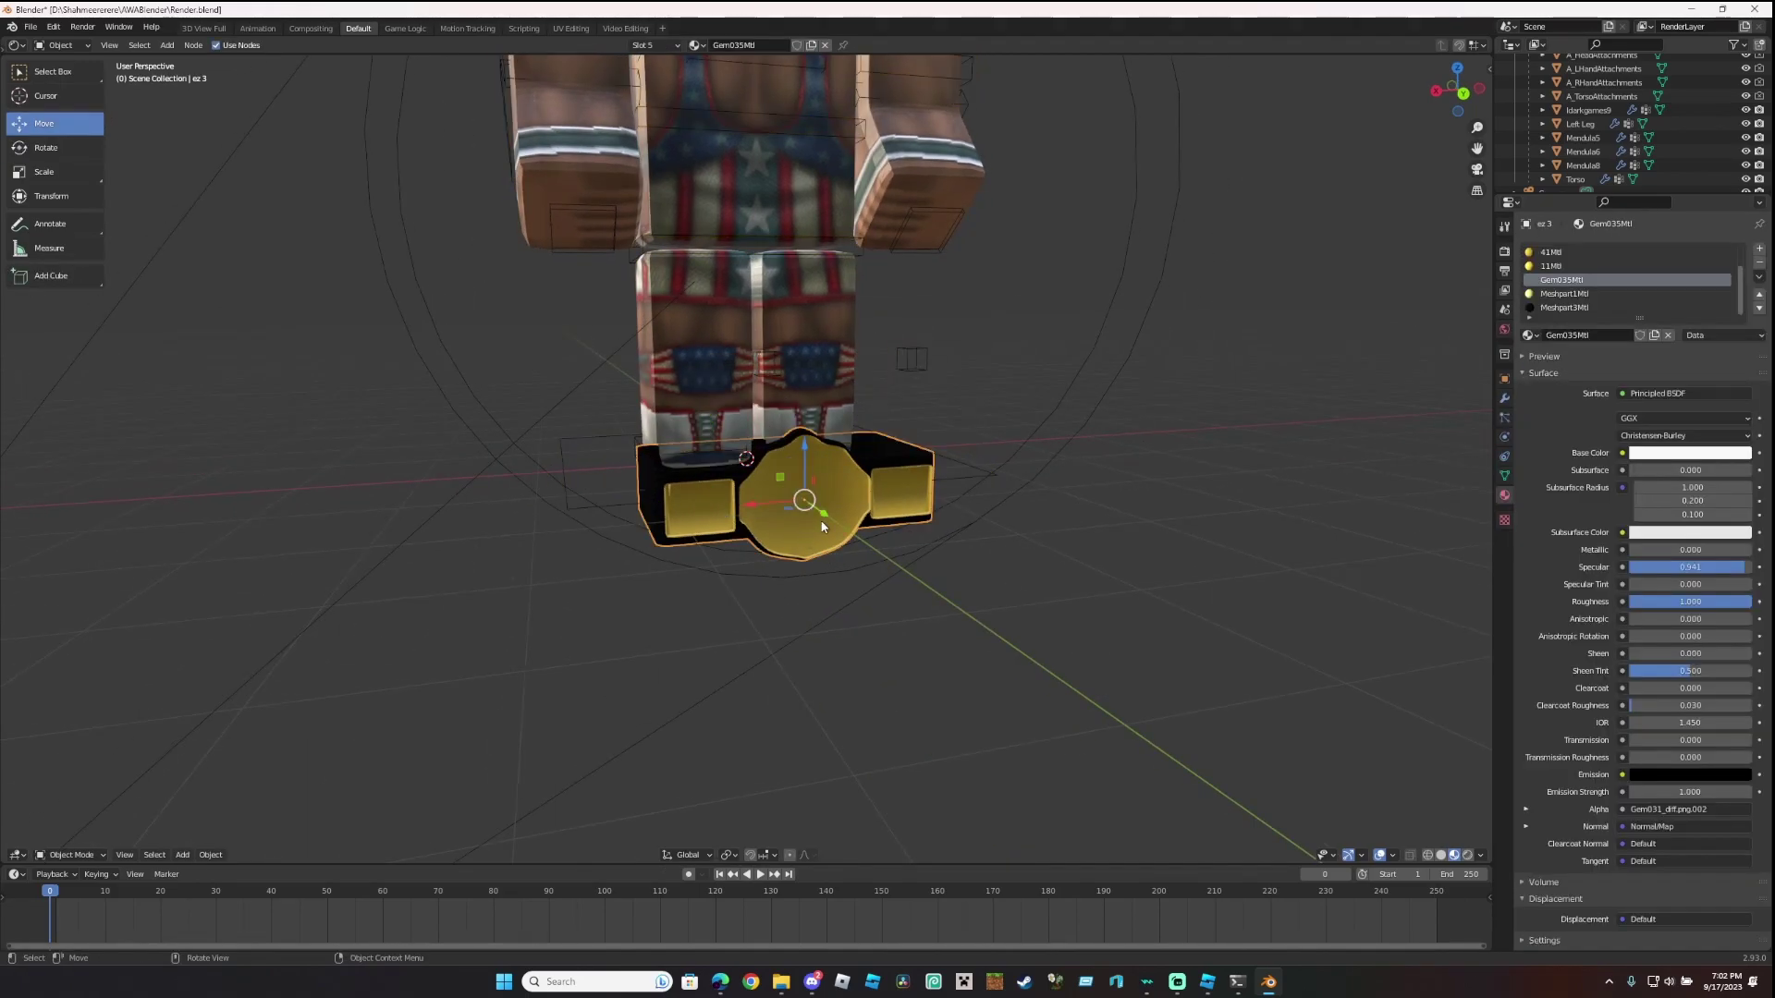
pyautogui.moveTo(821, 518); pyautogui.dragTo(791, 496)
pyautogui.moveTo(769, 414); pyautogui.dragTo(769, 183)
pyautogui.moveTo(769, 185); pyautogui.dragTo(737, 237, button='middle')
# Scale the belt to about 0.81 along the X axis to fit the character's waist.
pyautogui.click(74, 172)
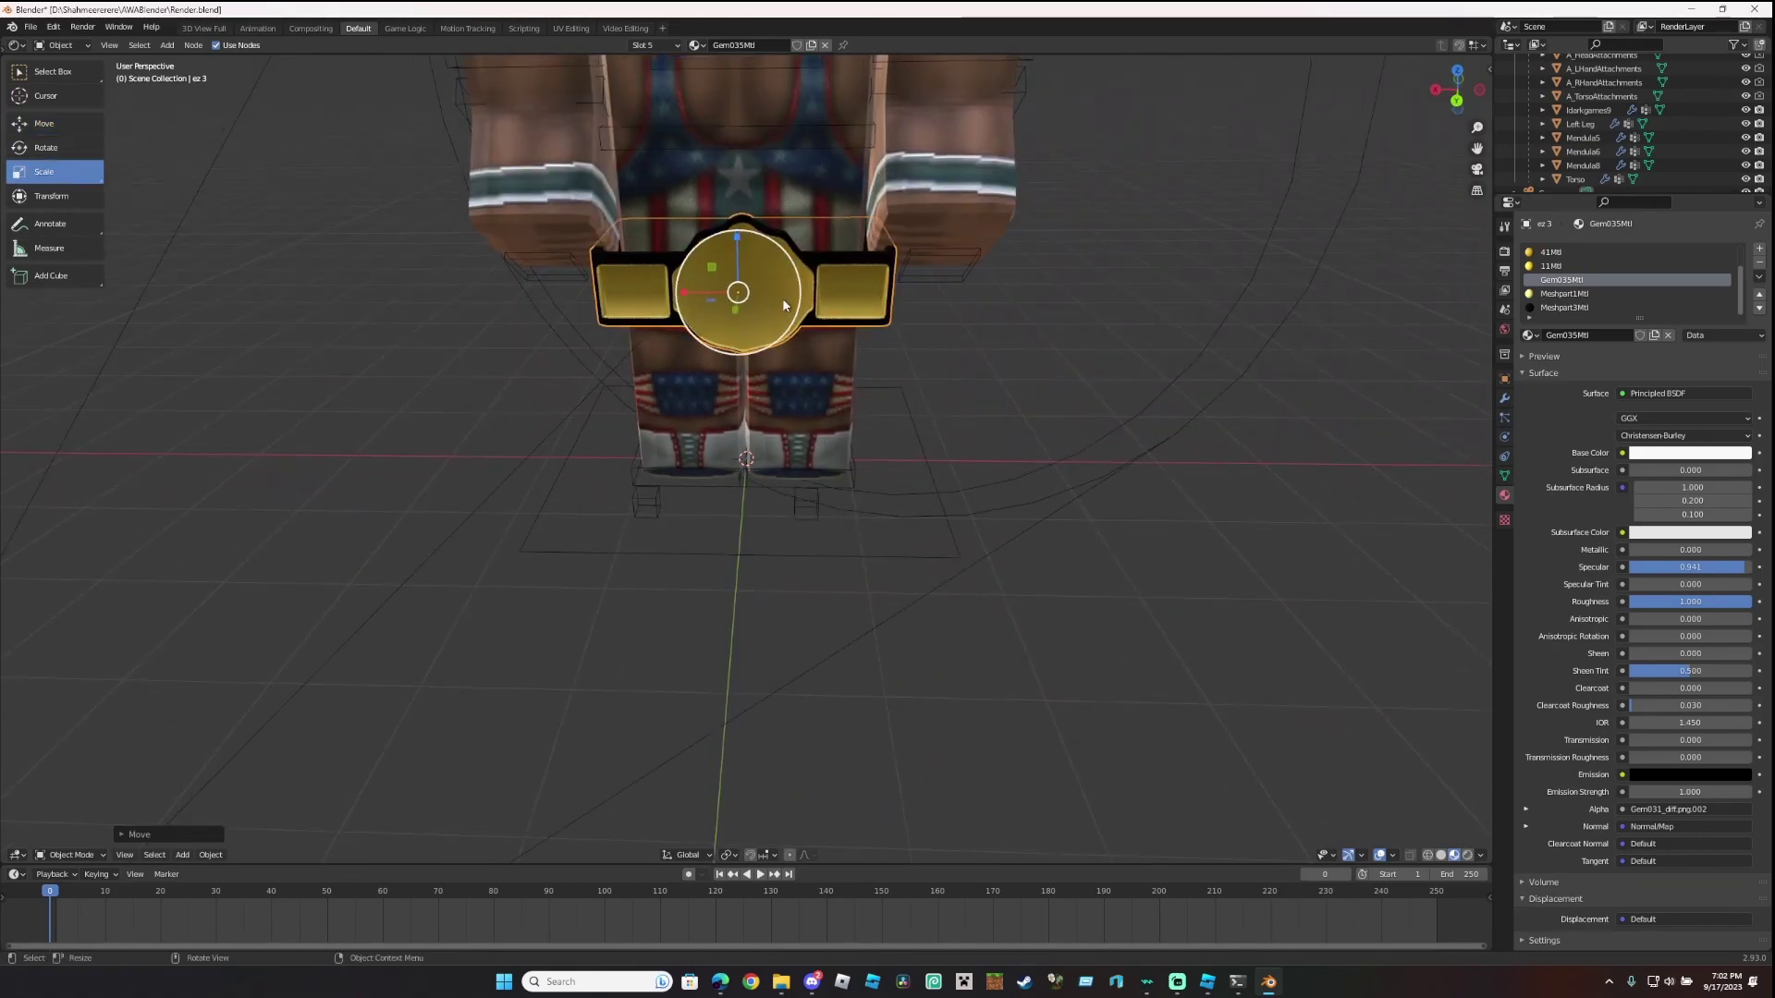
pyautogui.moveTo(782, 292); pyautogui.dragTo(689, 264, button='middle')
pyautogui.moveTo(686, 262); pyautogui.dragTo(706, 264)
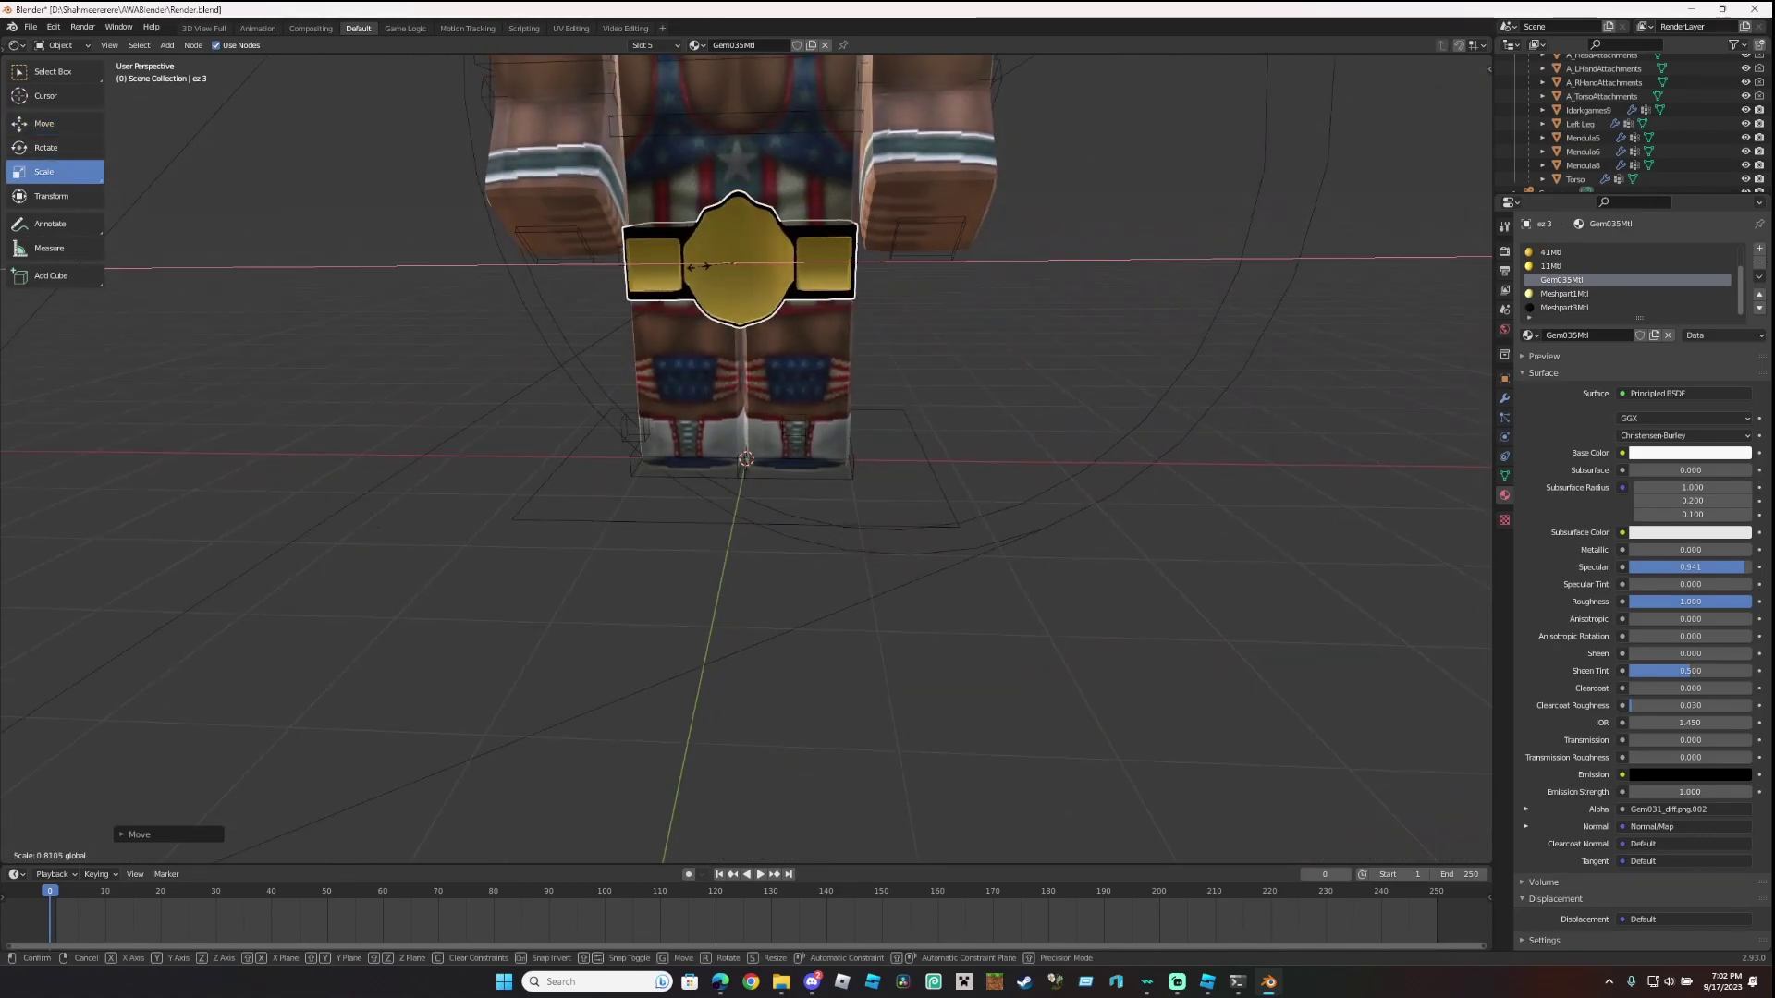
# Look through the camera, check the belt in rendered shading and render the image.
pyautogui.click(1477, 169)
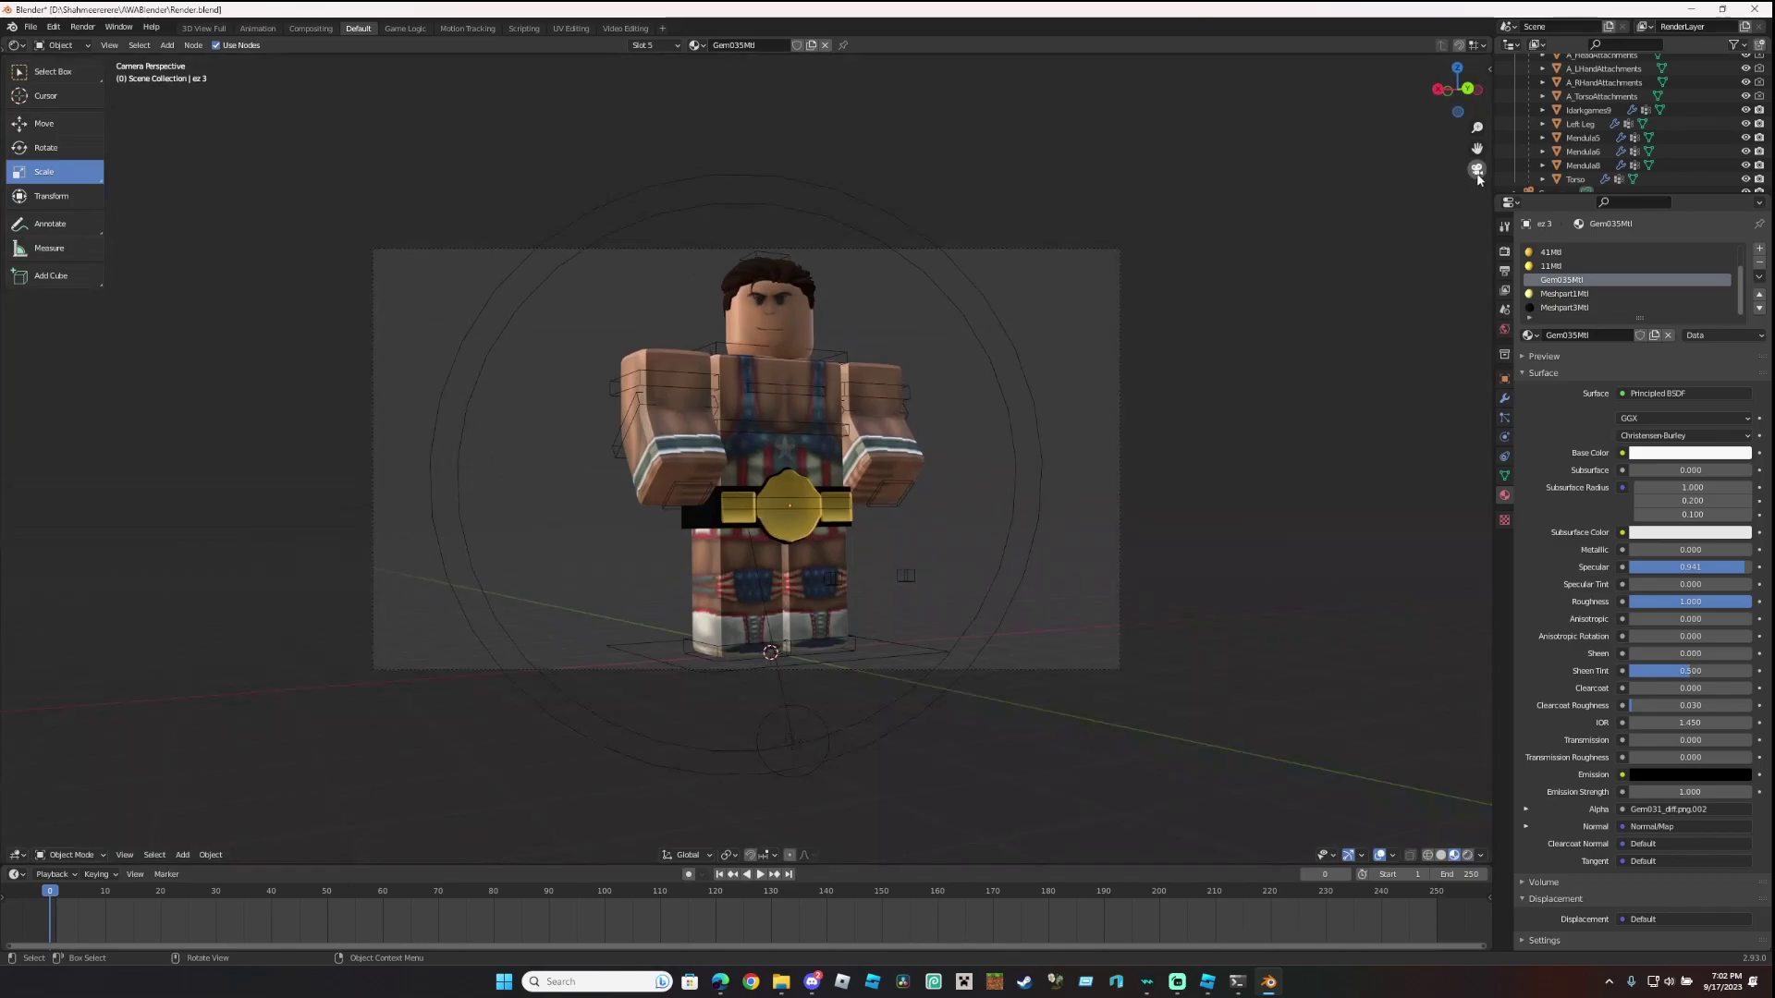
pyautogui.click(1468, 856)
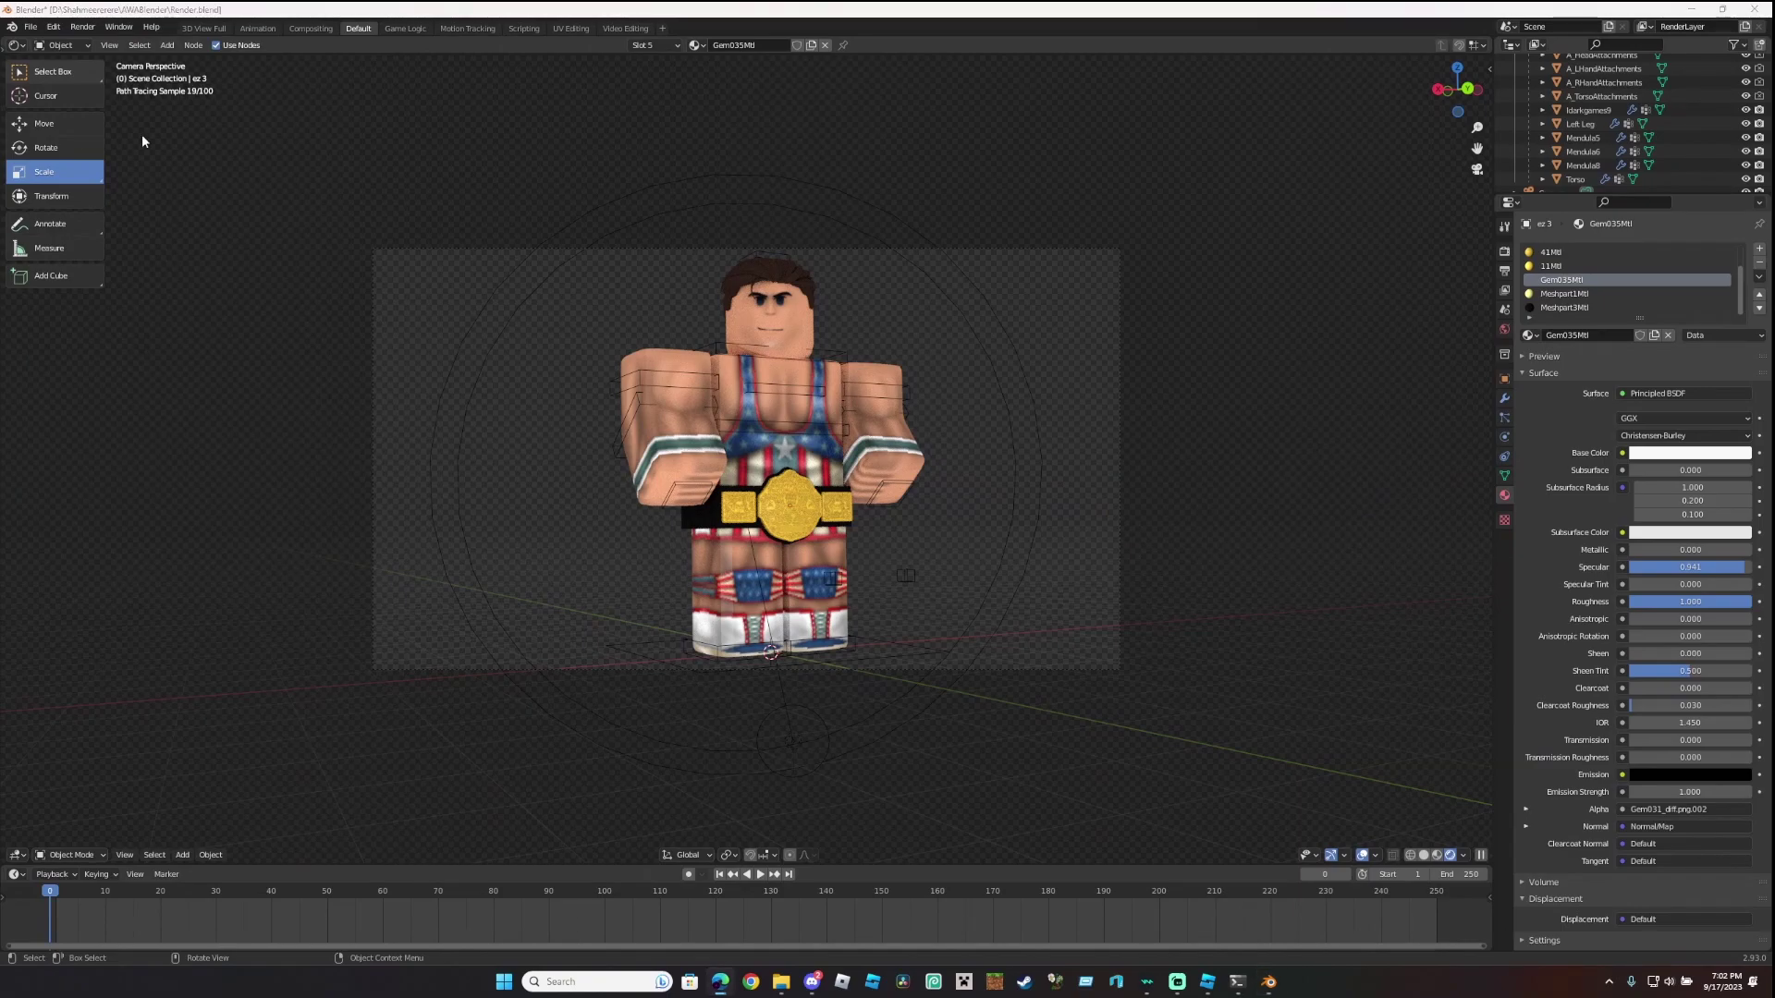
pyautogui.click(82, 27)
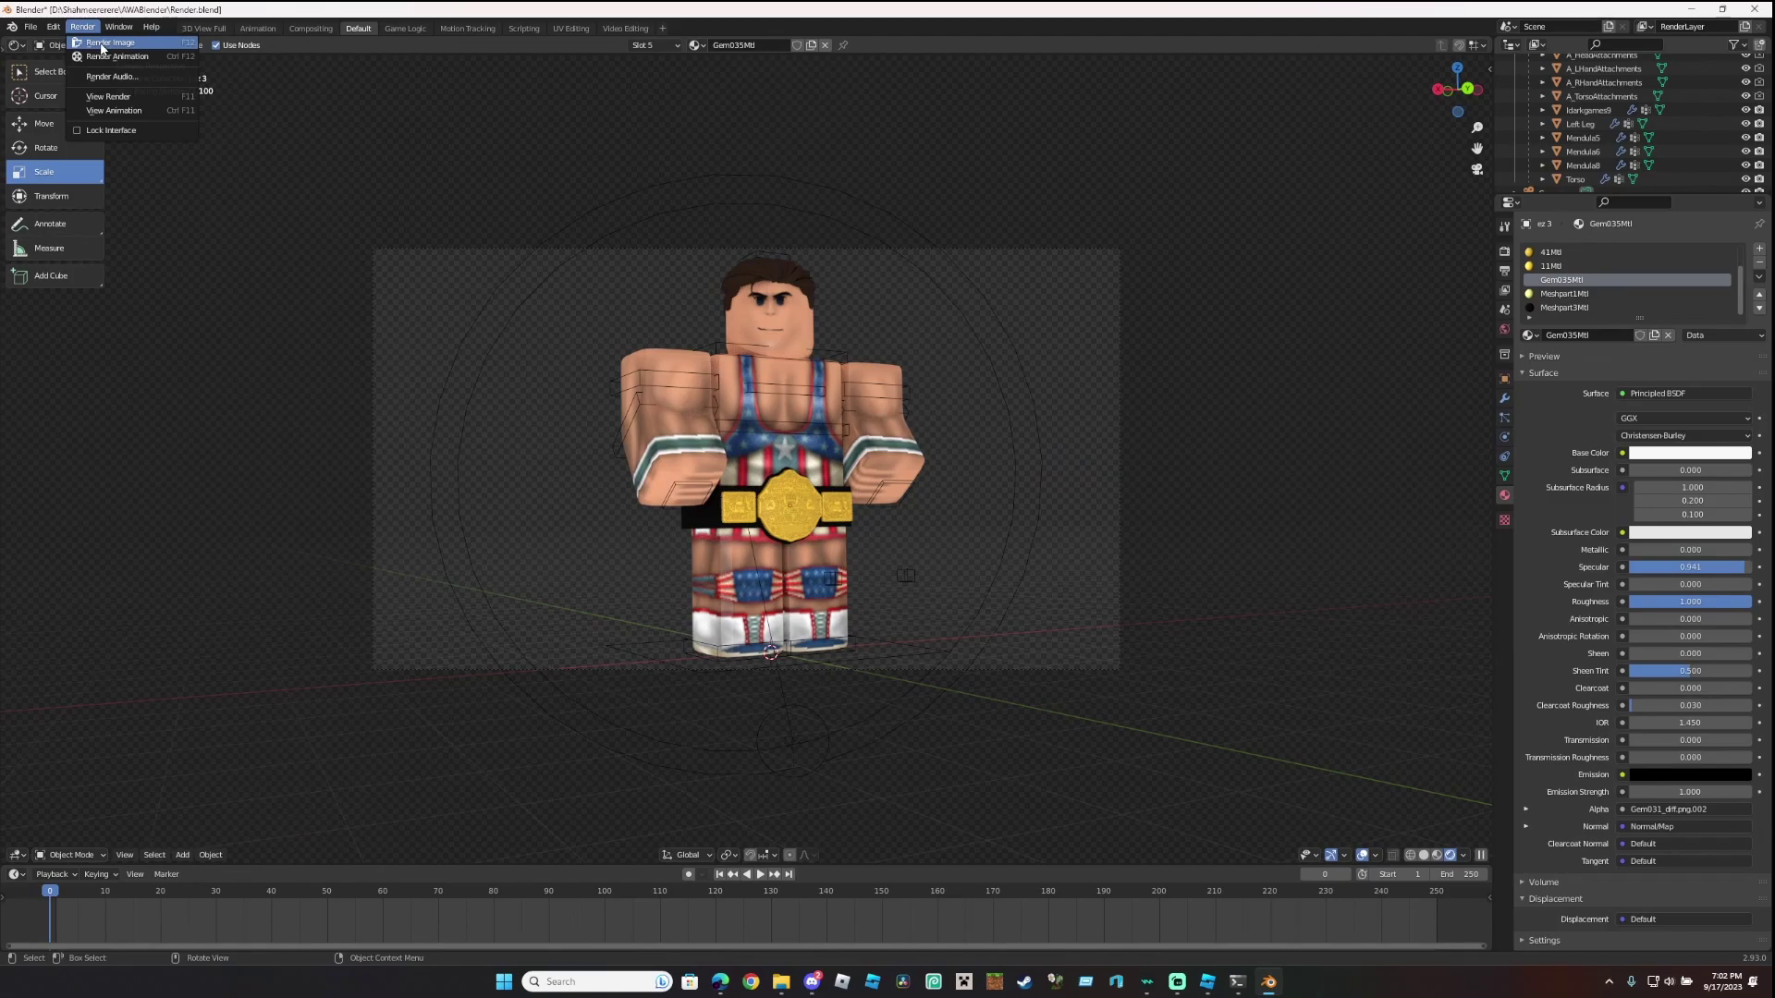
pyautogui.click(99, 43)
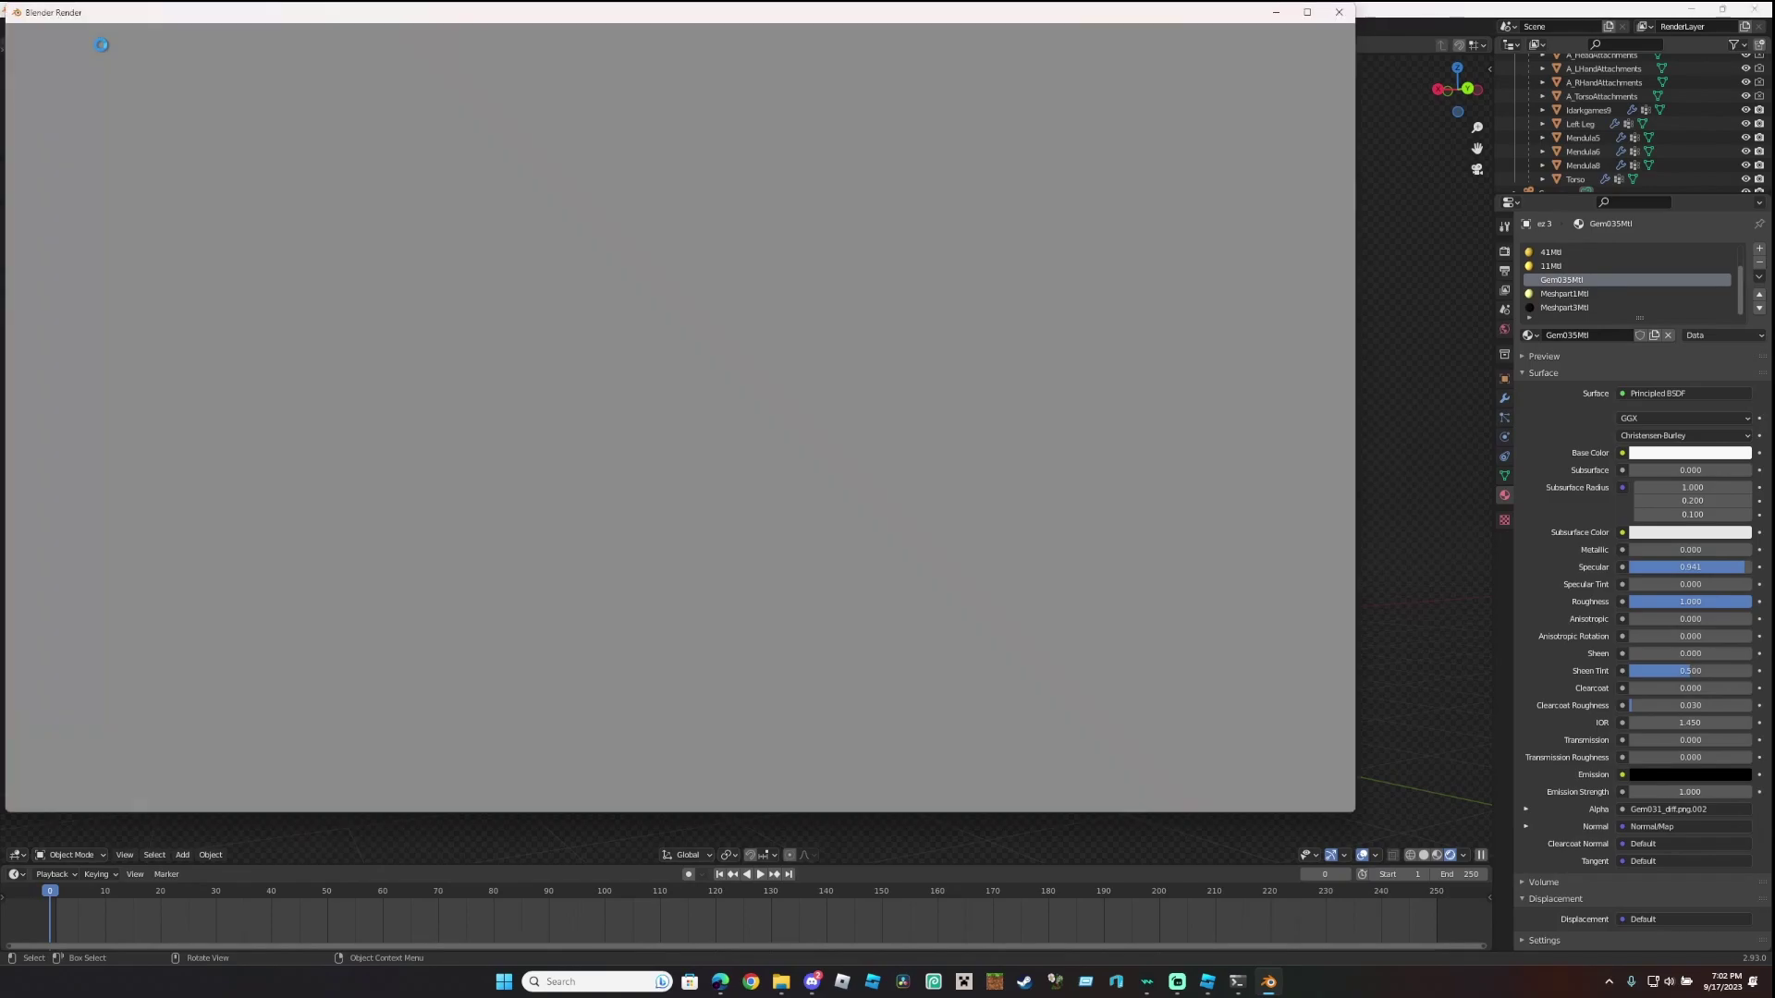